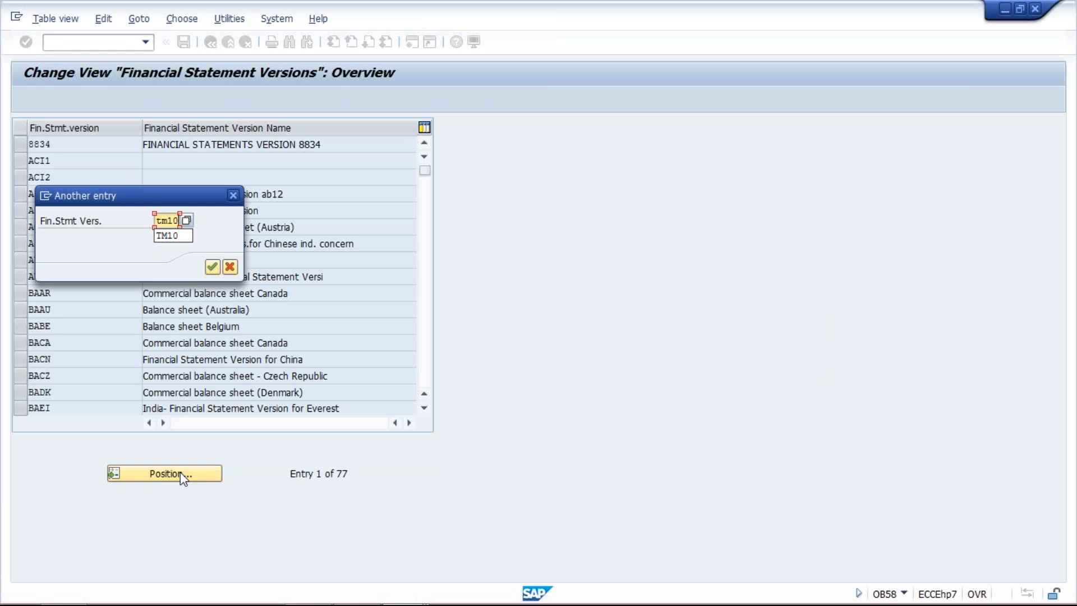
# Look up TM10 in the financial statement versions list, examine the neighbouring entries, and leave the overview.
pyautogui.press('Return')
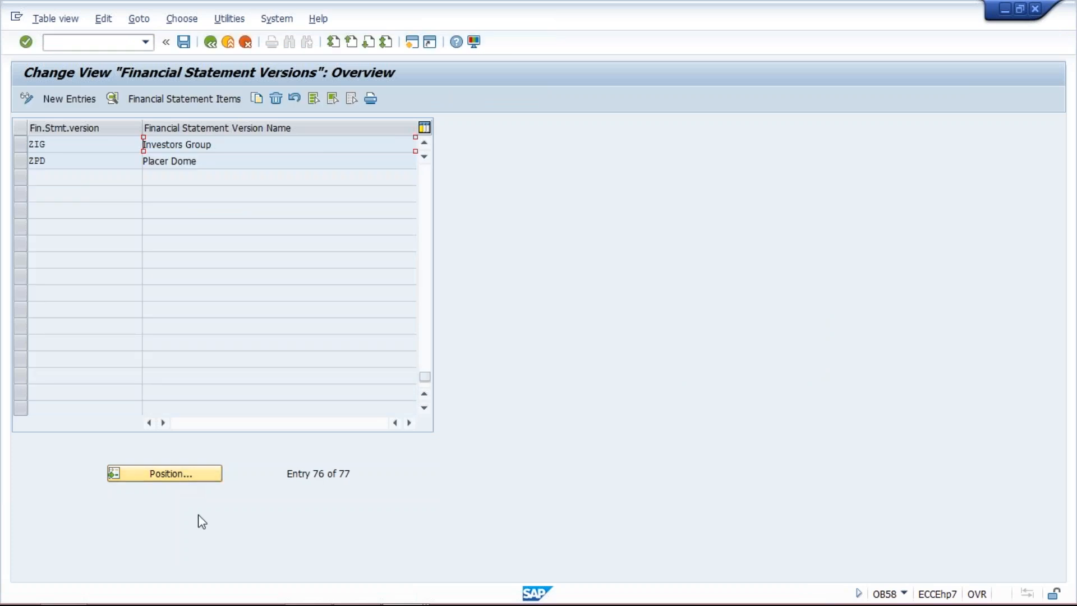
pyautogui.click(425, 144)
pyautogui.click(424, 144)
pyautogui.click(424, 144)
pyautogui.click(424, 144)
pyautogui.click(424, 149)
pyautogui.click(423, 149)
pyautogui.click(423, 149)
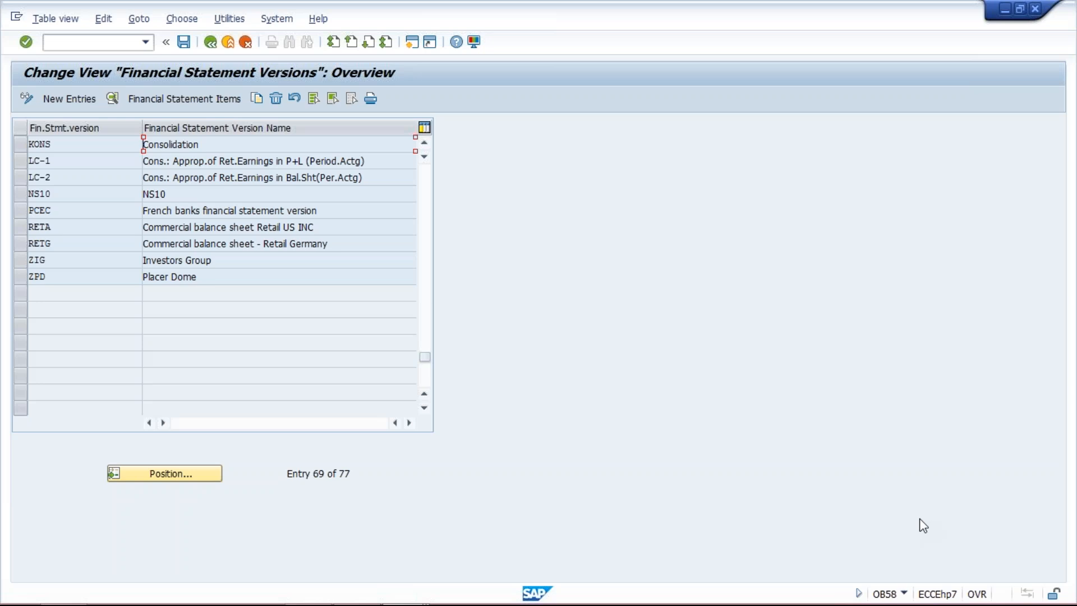
pyautogui.press('F3')
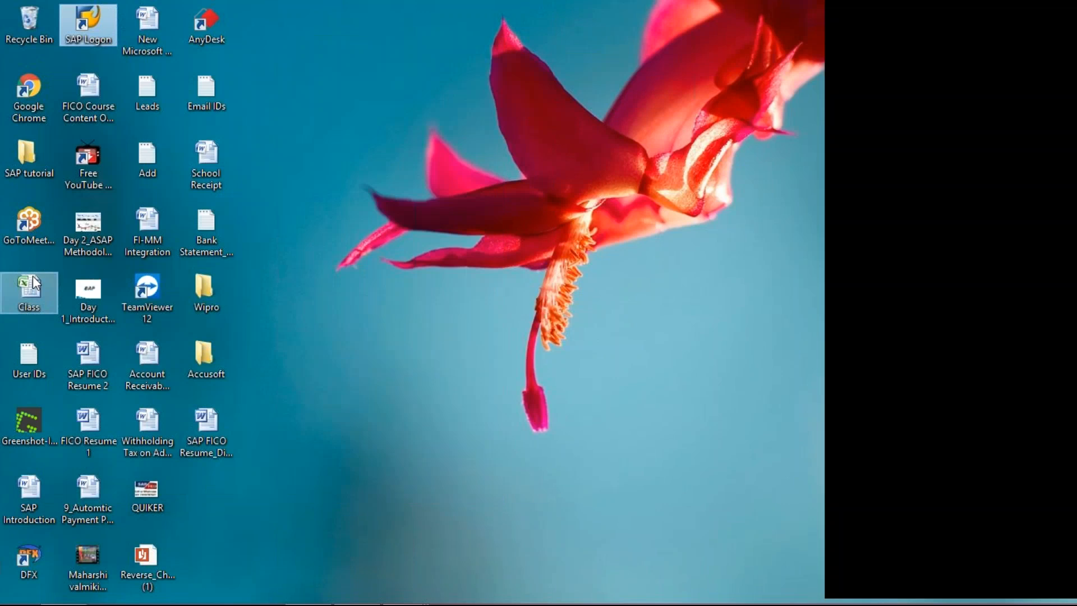
# Open the Class workbook from the desktop and enter 0L in J4 and T6 in K4 of Sheet1.
pyautogui.click(32, 282)
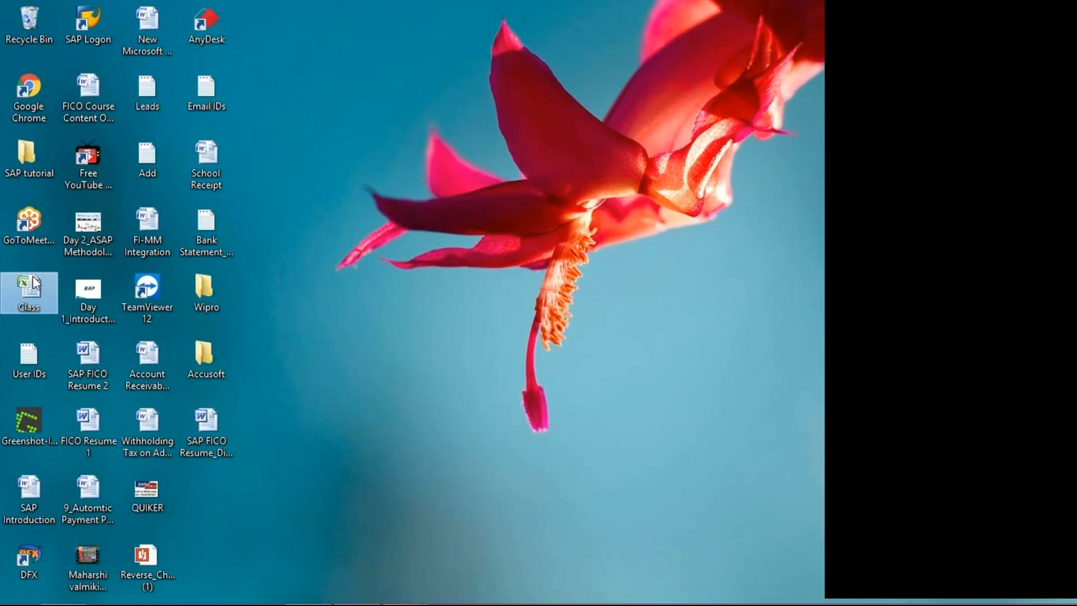
pyautogui.doubleClick(32, 282)
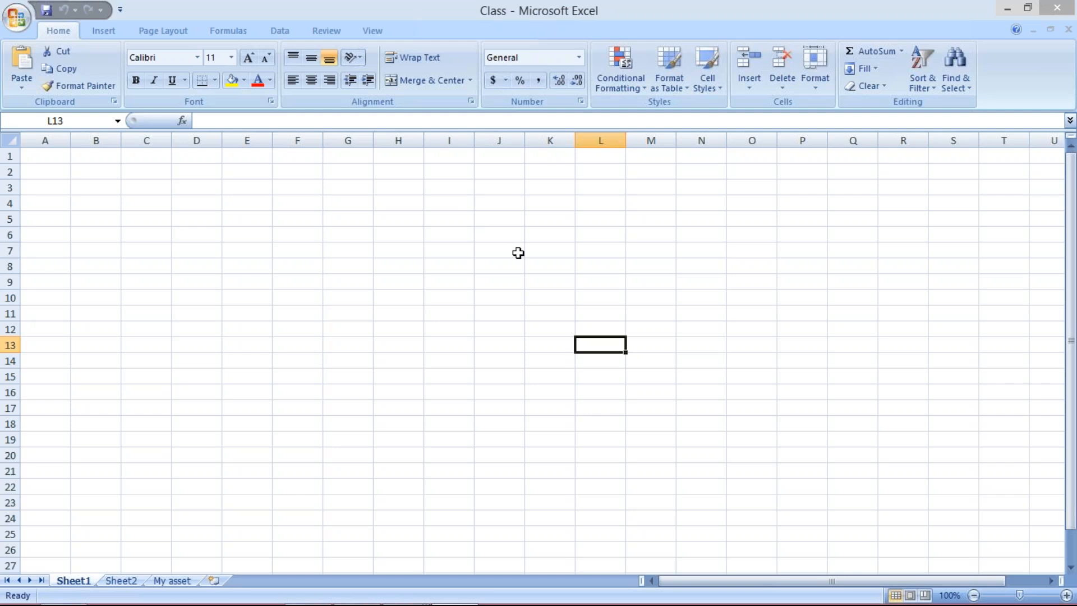
pyautogui.click(500, 205)
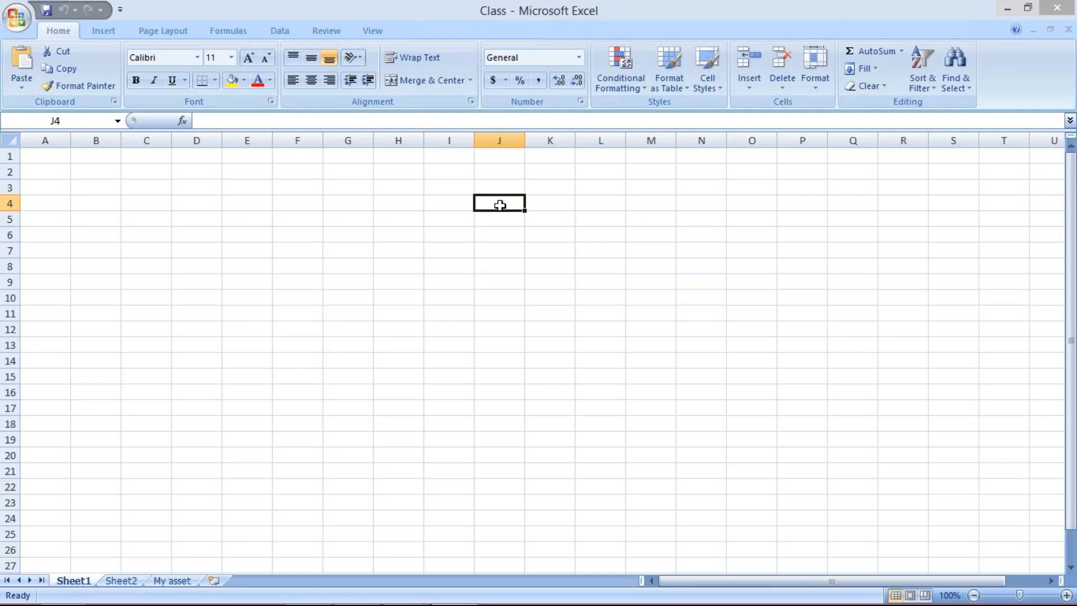
pyautogui.write('0L')
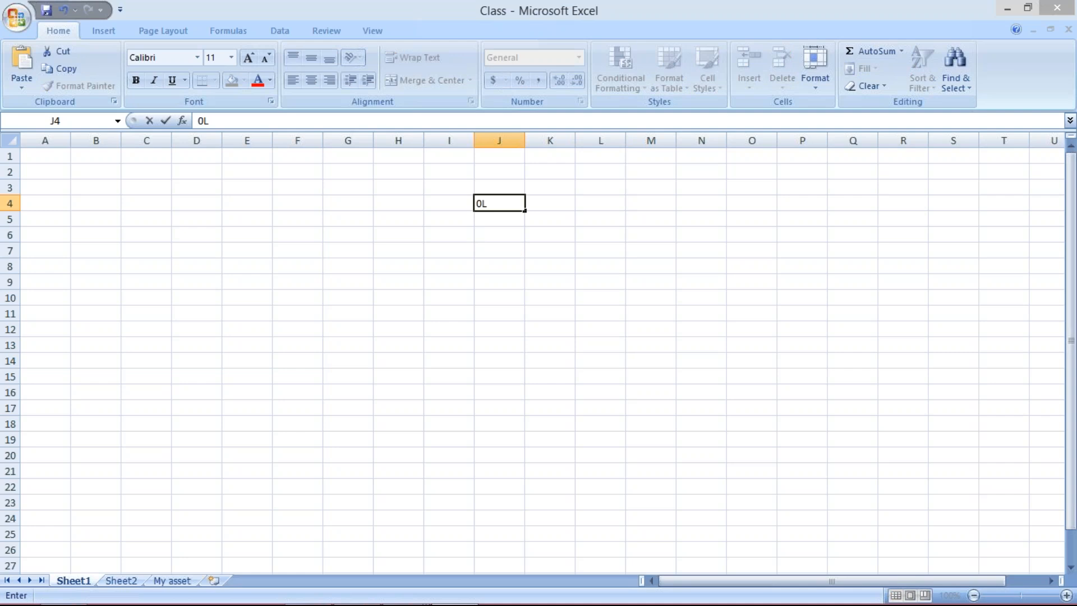
pyautogui.press('Right')
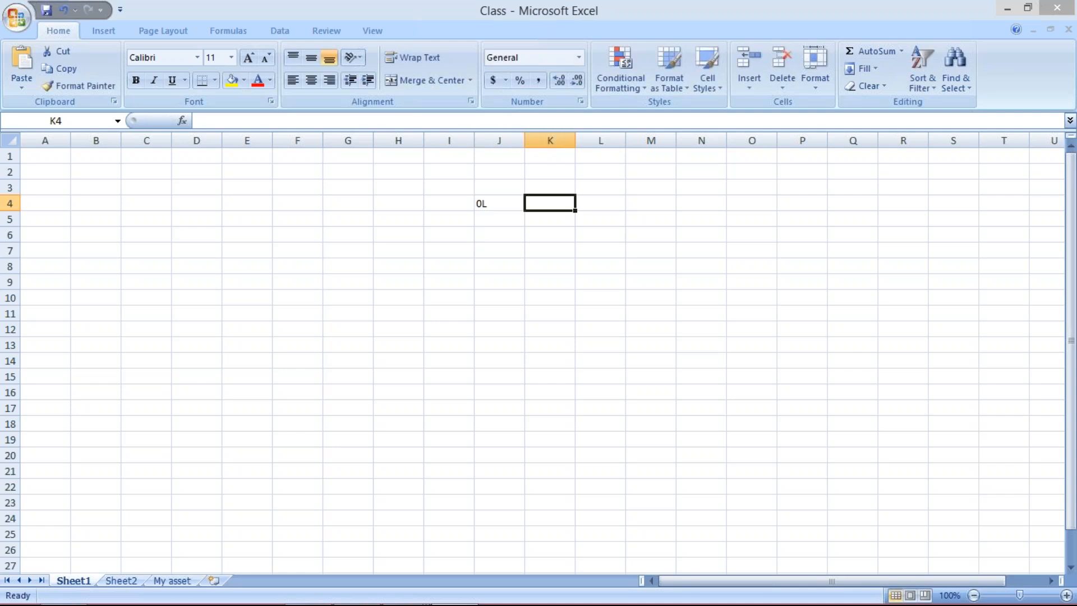
pyautogui.write('T')
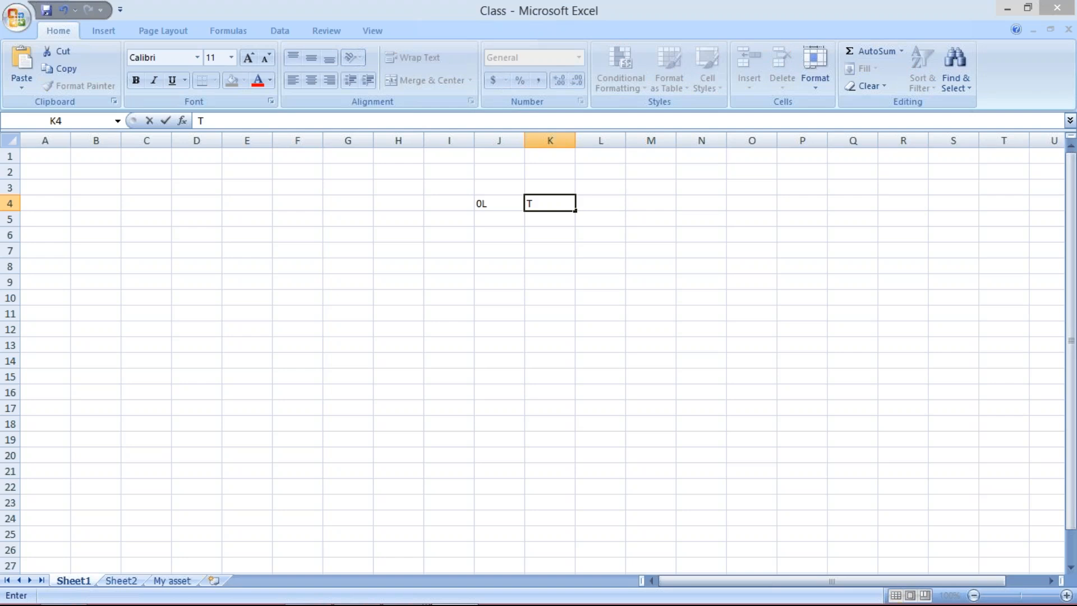
pyautogui.write('6')
# Enter K4 in cell J3 and V3 in cell K3, directly above the 0L and T6 entries.
pyautogui.click(502, 214)
pyautogui.click(496, 187)
pyautogui.write('K4')
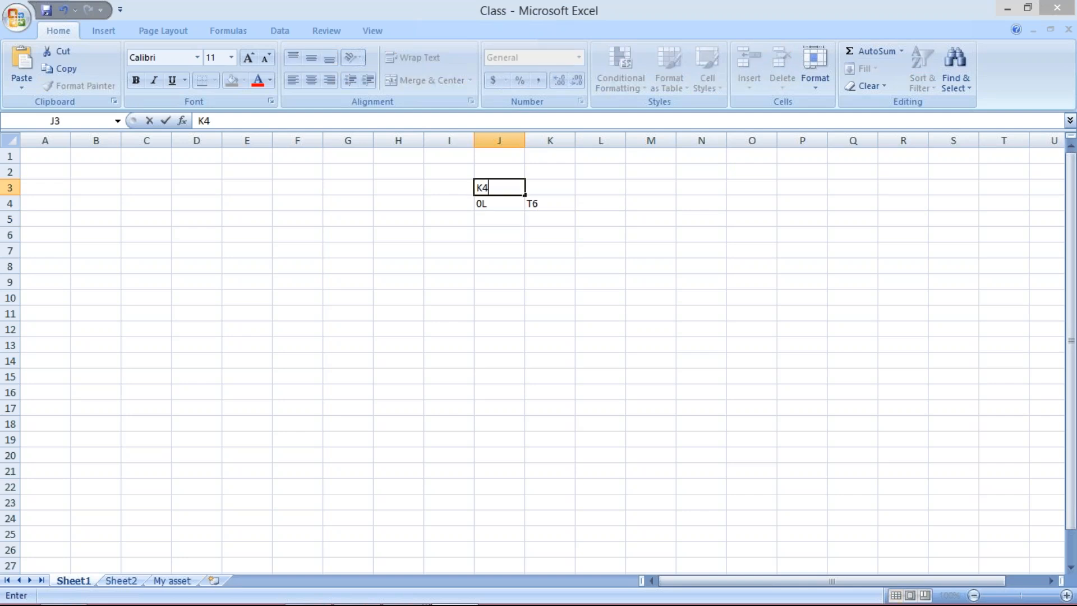
pyautogui.press('Tab')
pyautogui.write('V3')
pyautogui.press('Return')
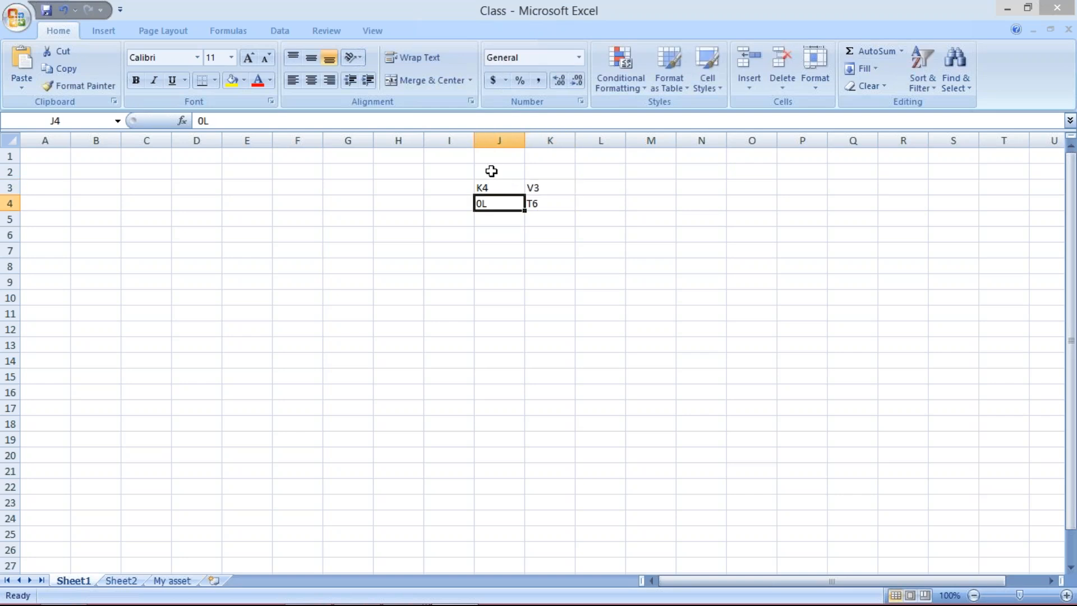
# Add the column headings INDIA in J2 and US in K2.
pyautogui.click(492, 172)
pyautogui.write('I')
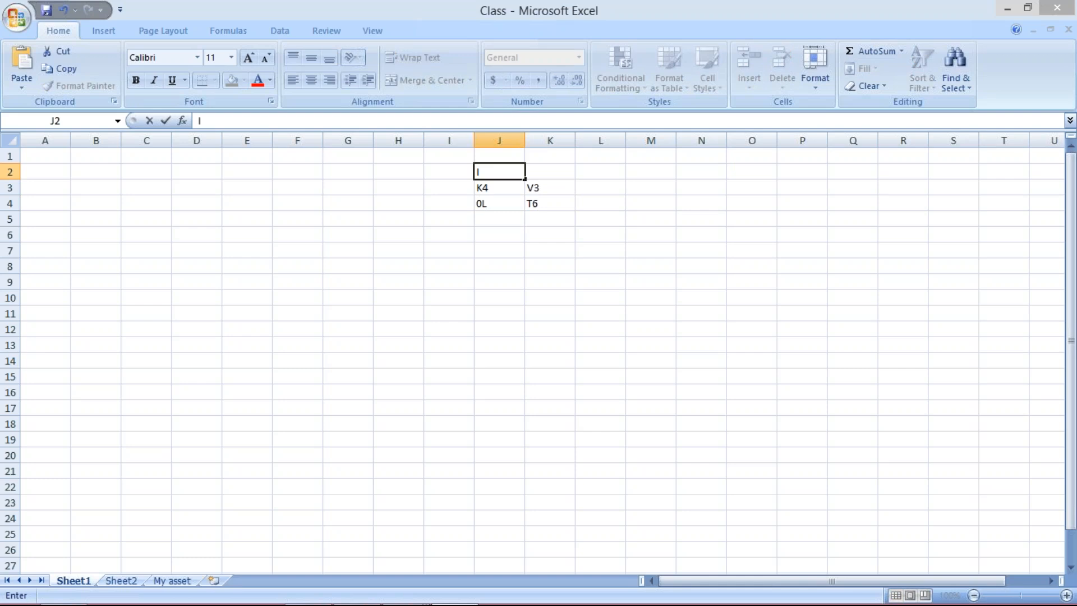
pyautogui.write('NDIA')
pyautogui.press('Tab')
pyautogui.write('US')
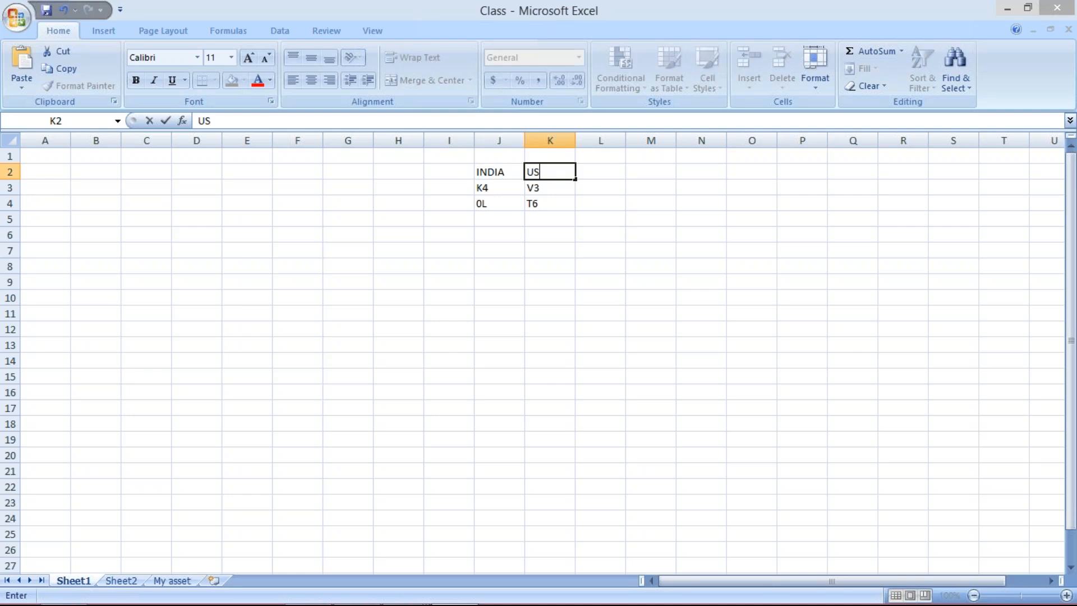
pyautogui.press('Return')
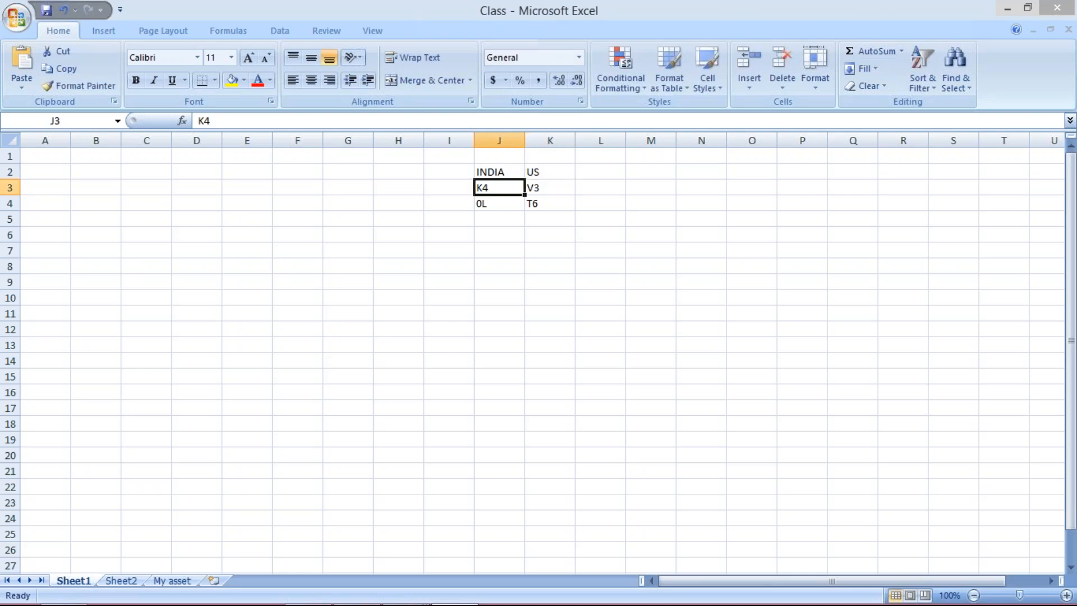
pyautogui.click(543, 180)
pyautogui.click(498, 181)
pyautogui.click(545, 190)
pyautogui.click(489, 190)
pyautogui.click(547, 189)
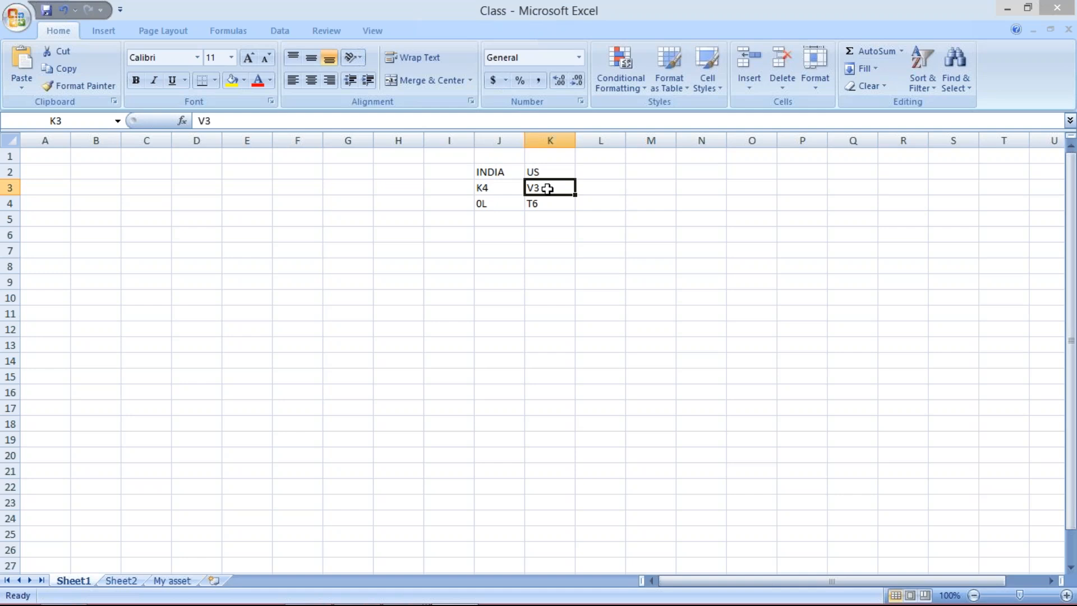
pyautogui.click(502, 188)
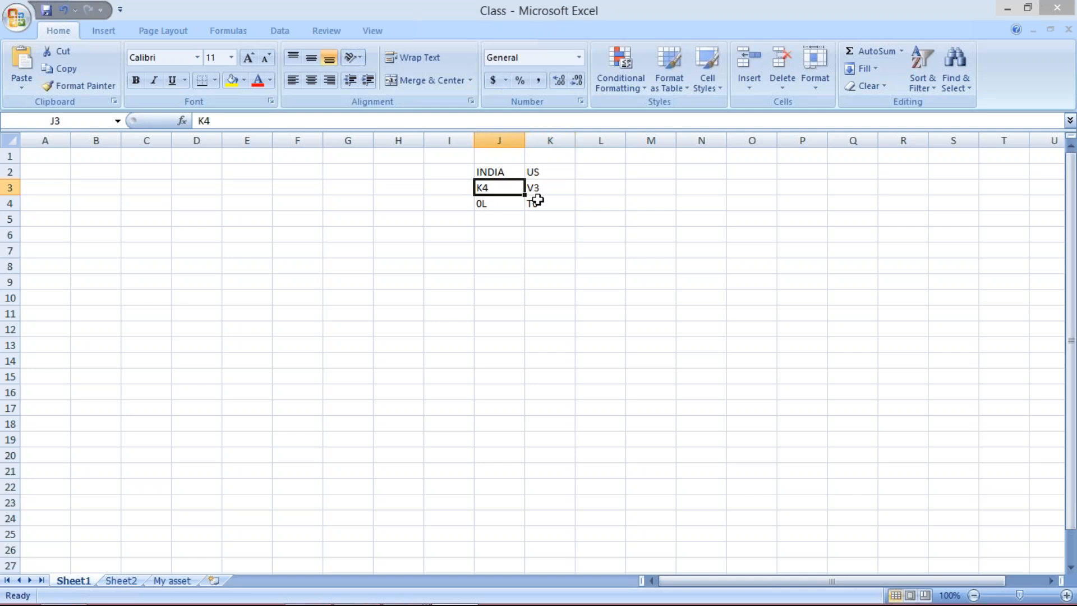
pyautogui.click(560, 187)
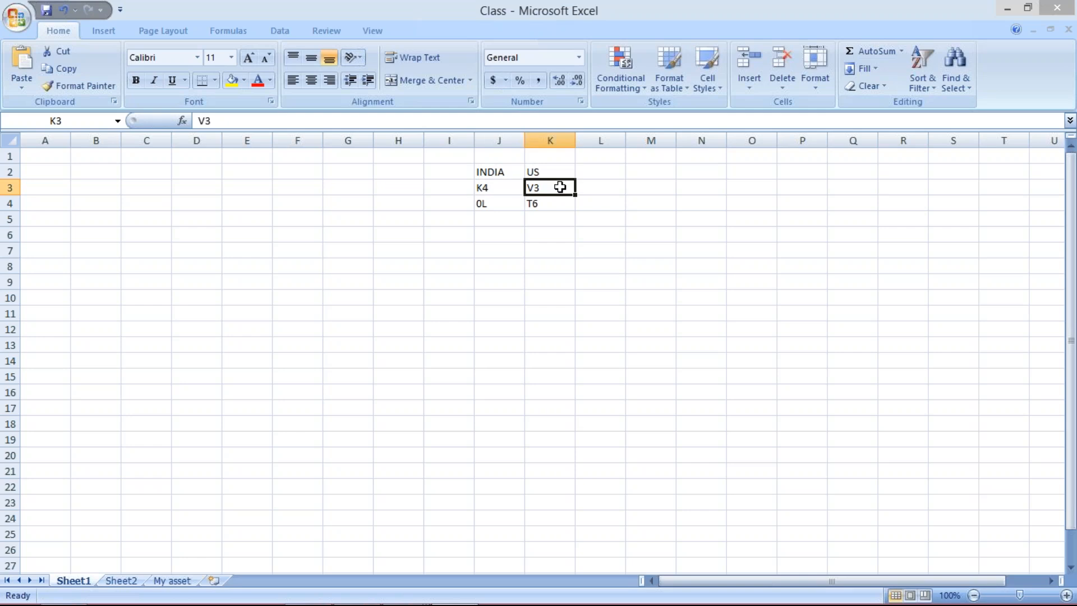
pyautogui.click(489, 234)
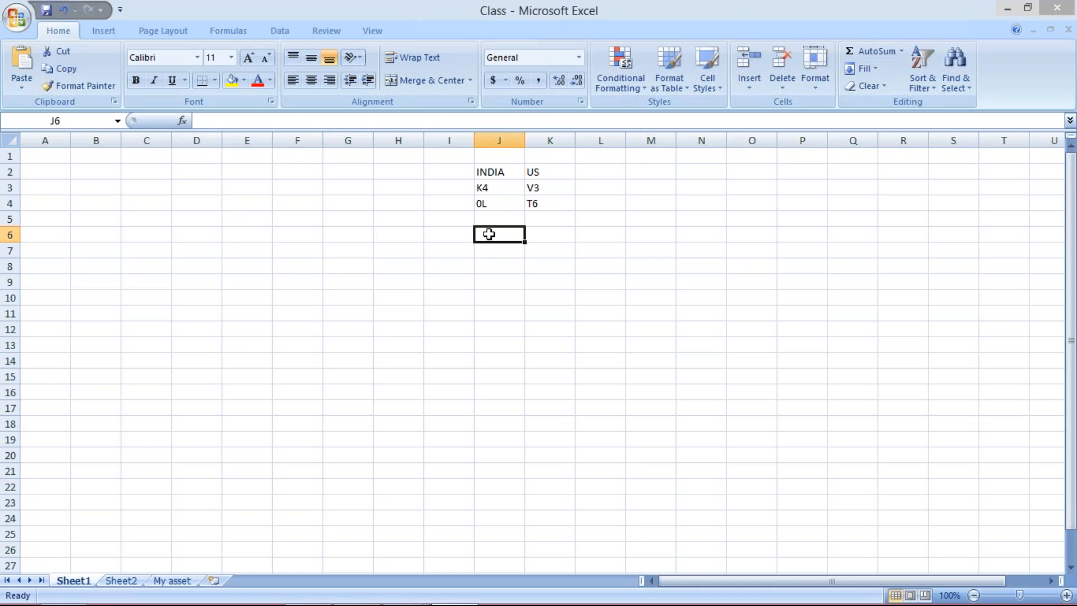
# Enter the period JAN - DC in cell J5 of the INDIA column.
pyautogui.click(485, 219)
pyautogui.write('JA')
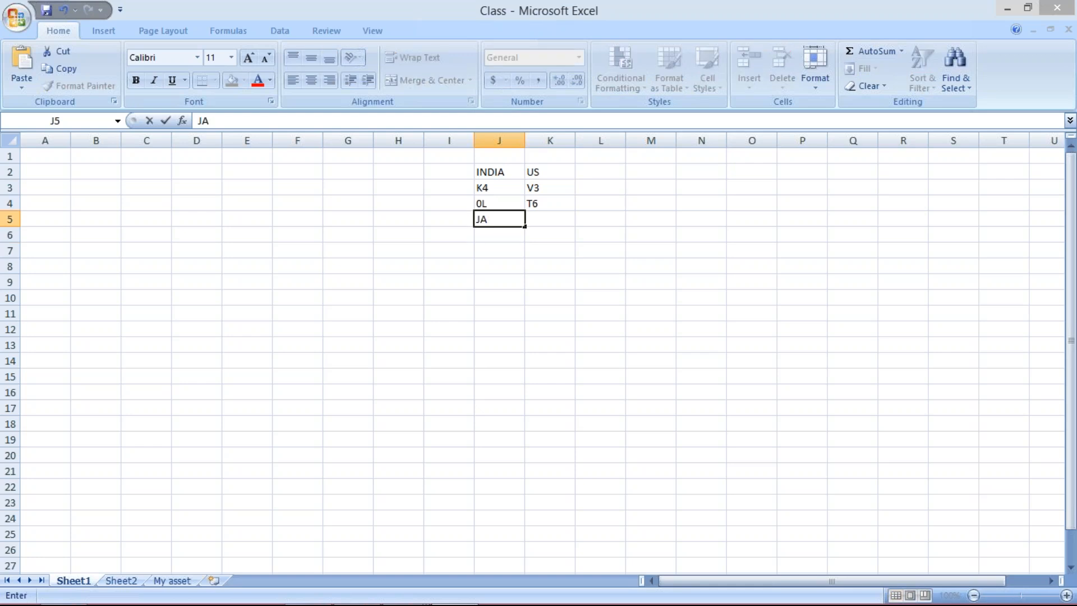
pyautogui.write('N -')
pyautogui.press('alt')
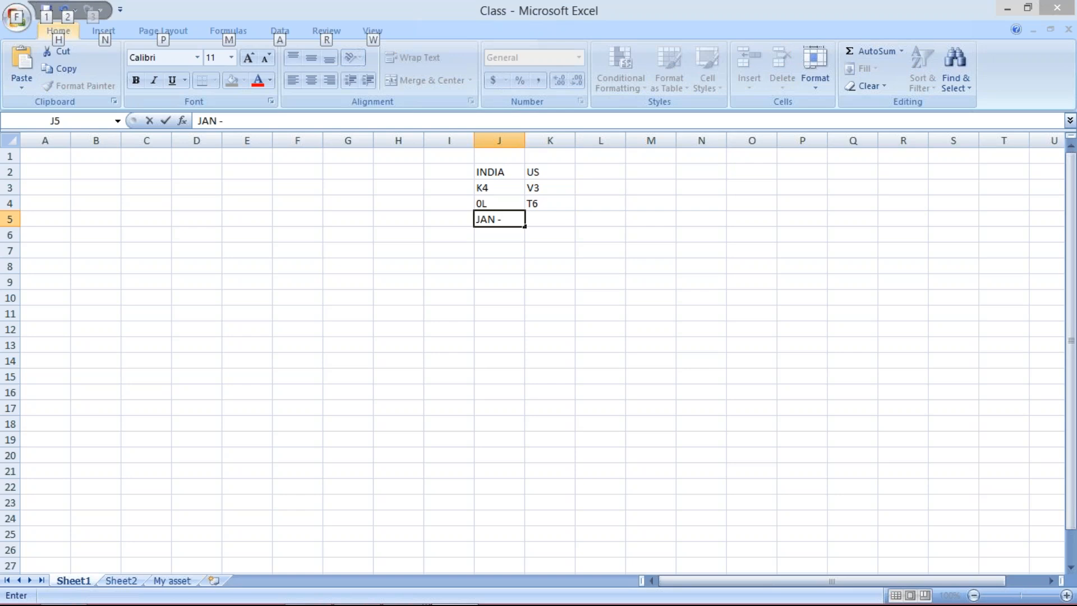
pyautogui.click(515, 215)
pyautogui.click(515, 216)
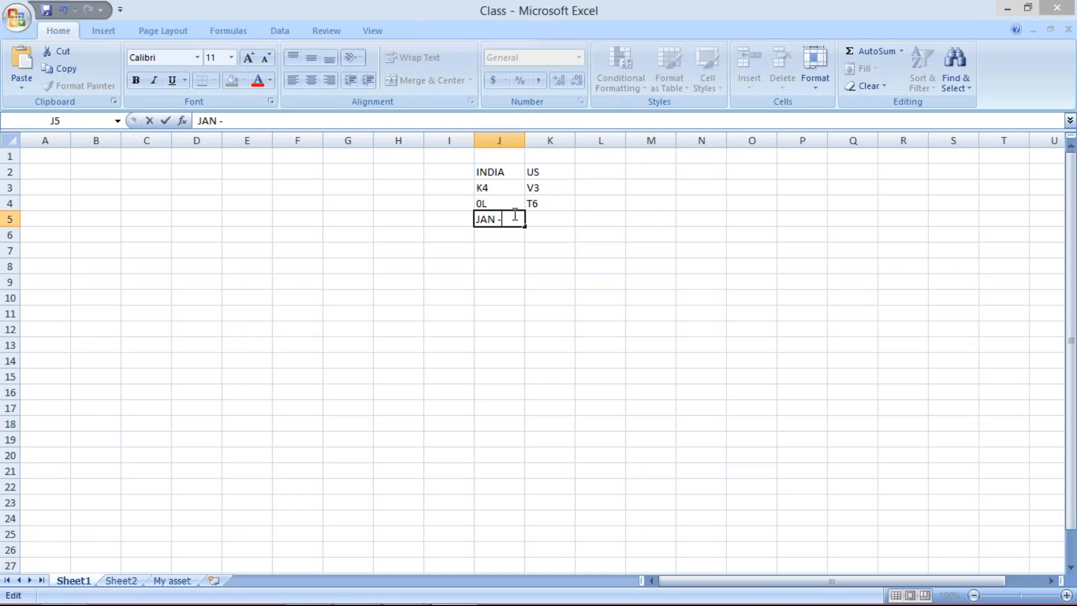
pyautogui.write('DC')
pyautogui.hotkey('ctrl', 'Return')
pyautogui.press('Tab')
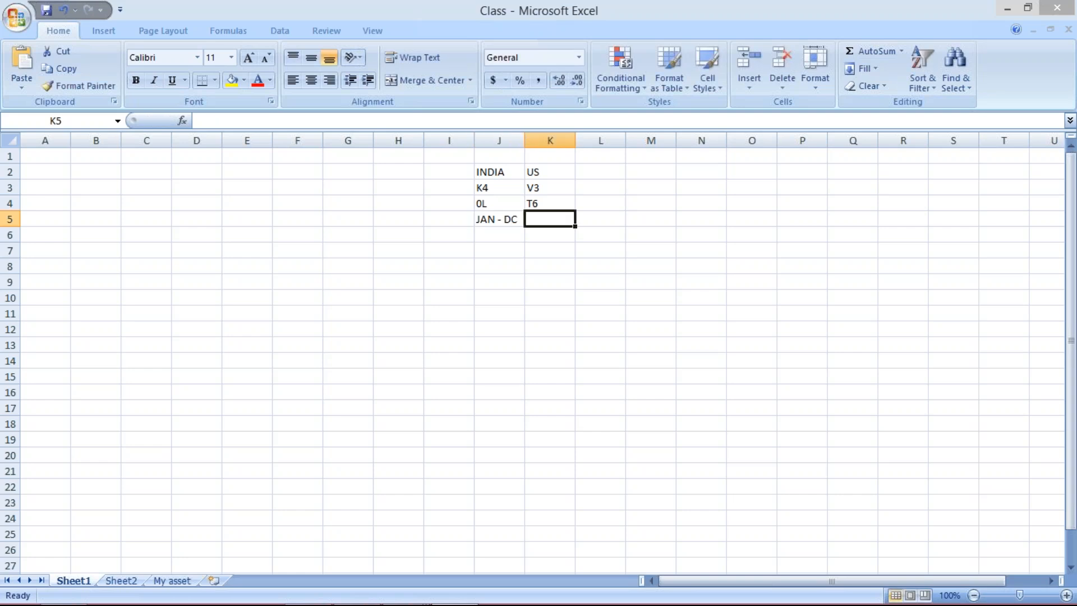
# Enter the period APR - MRCH in K5 of the US column and autofit column K's width.
pyautogui.write('APR')
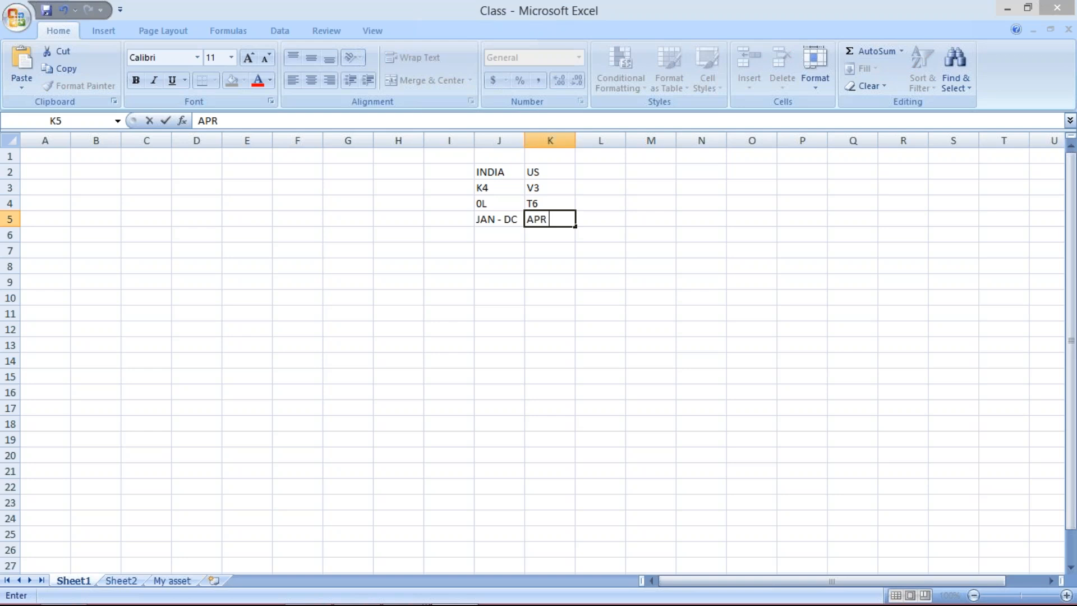
pyautogui.write(' - MRC')
pyautogui.write('H')
pyautogui.press('Return')
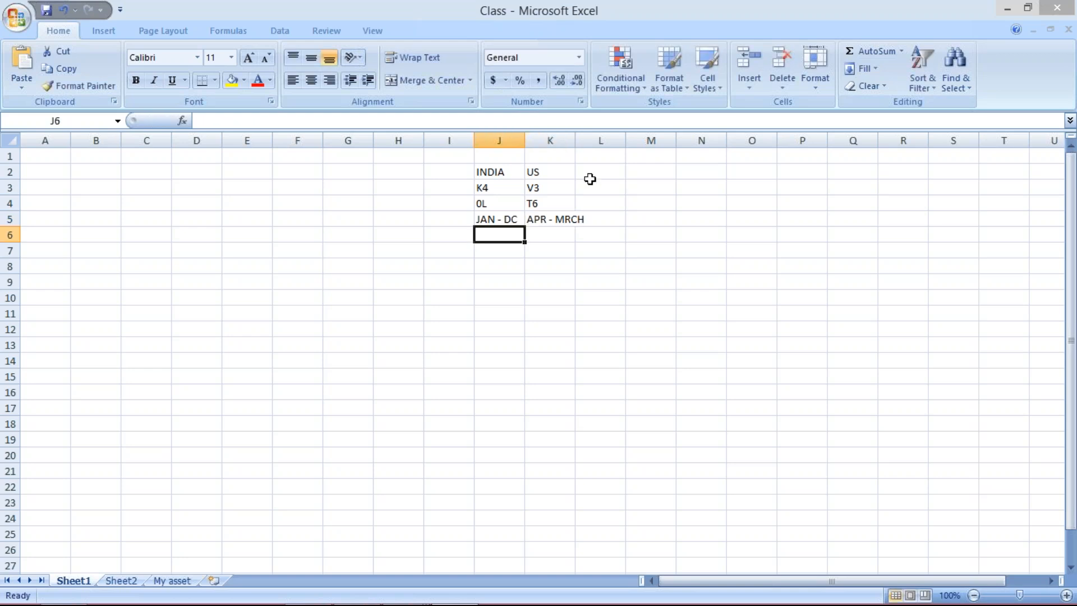
pyautogui.doubleClick(576, 140)
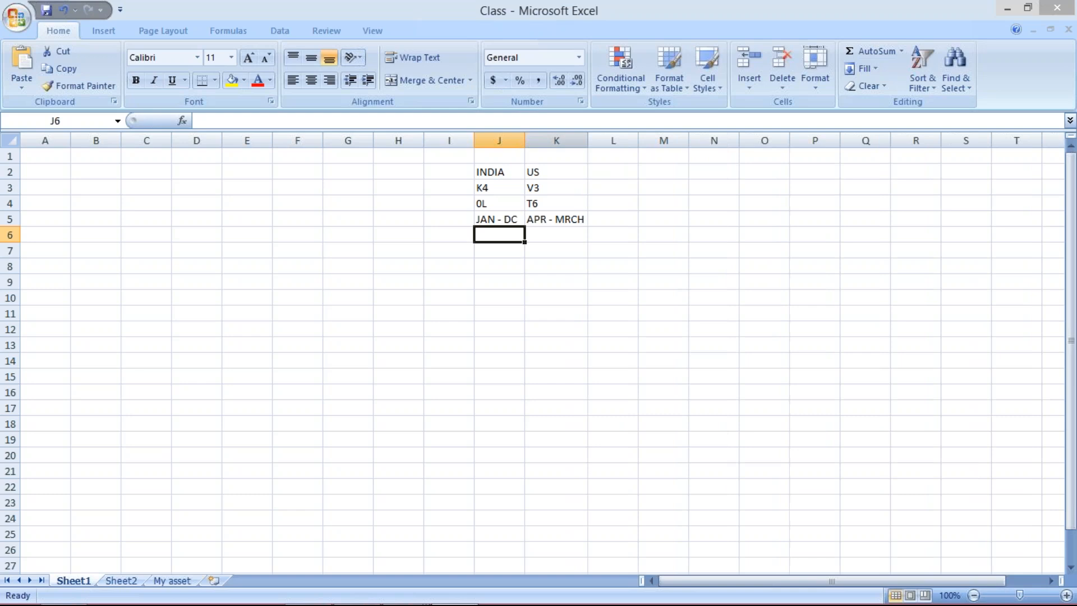
pyautogui.click(494, 253)
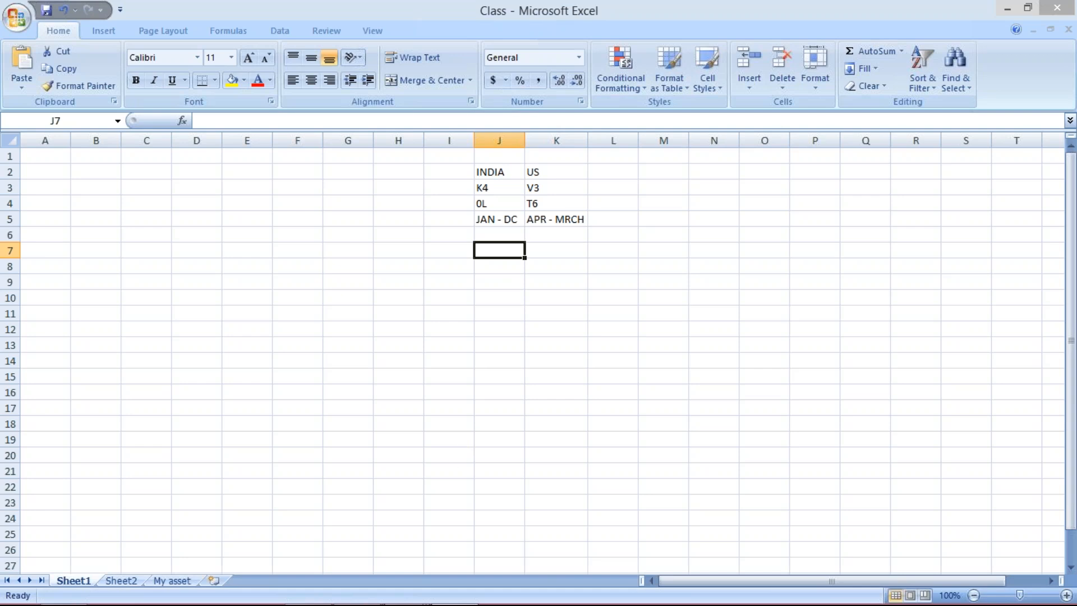
# Switch to the SAP Edit G/L Account Centrally session and examine the TM10 accounts under ASSET and EXPENSES.
pyautogui.moveTo(414, 584)
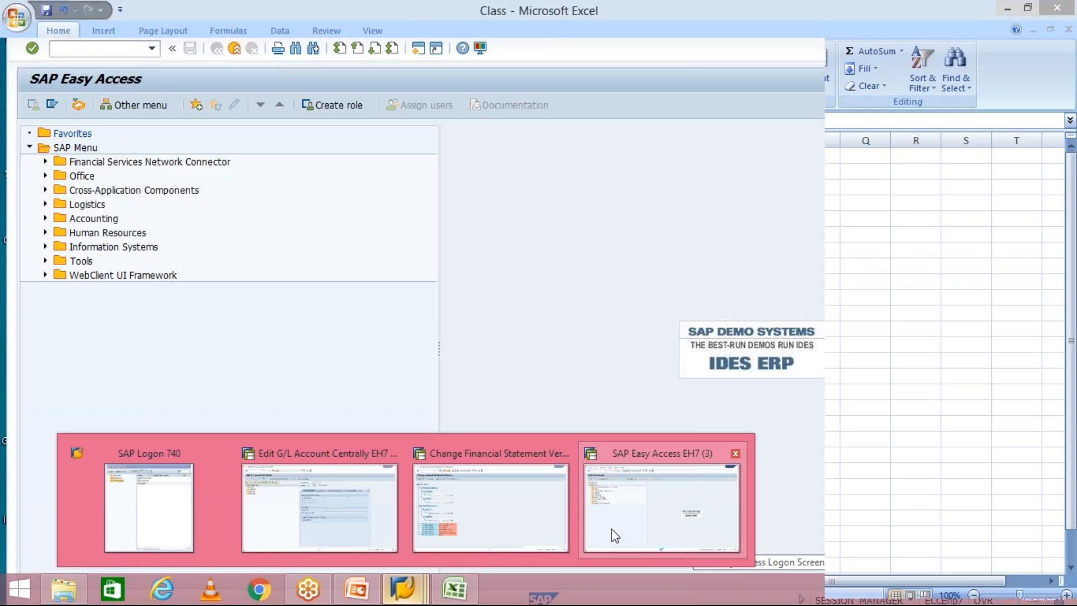
pyautogui.click(615, 536)
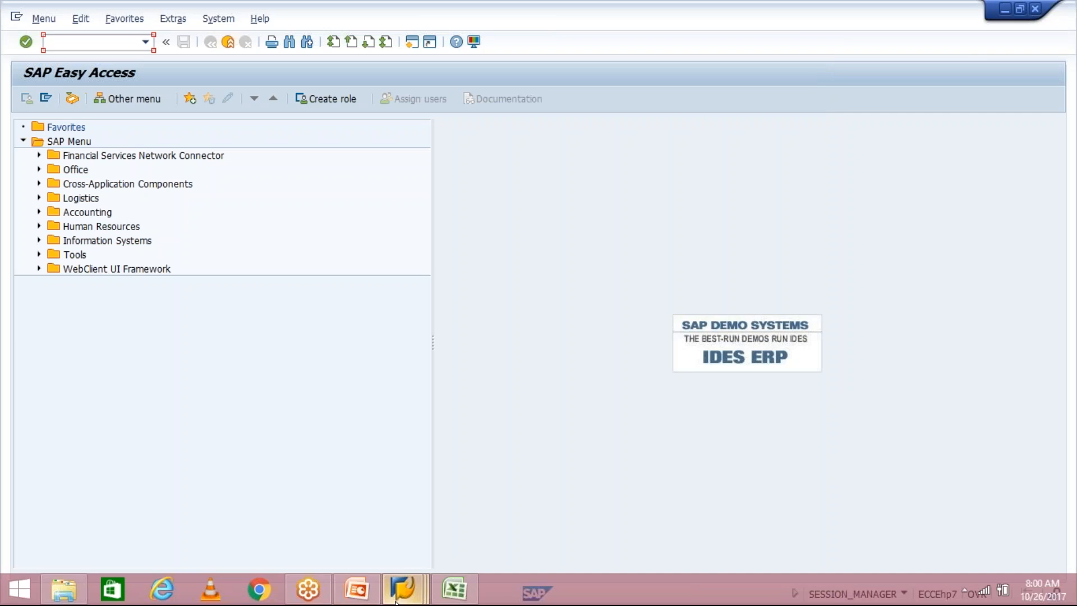
pyautogui.click(396, 600)
pyautogui.click(319, 499)
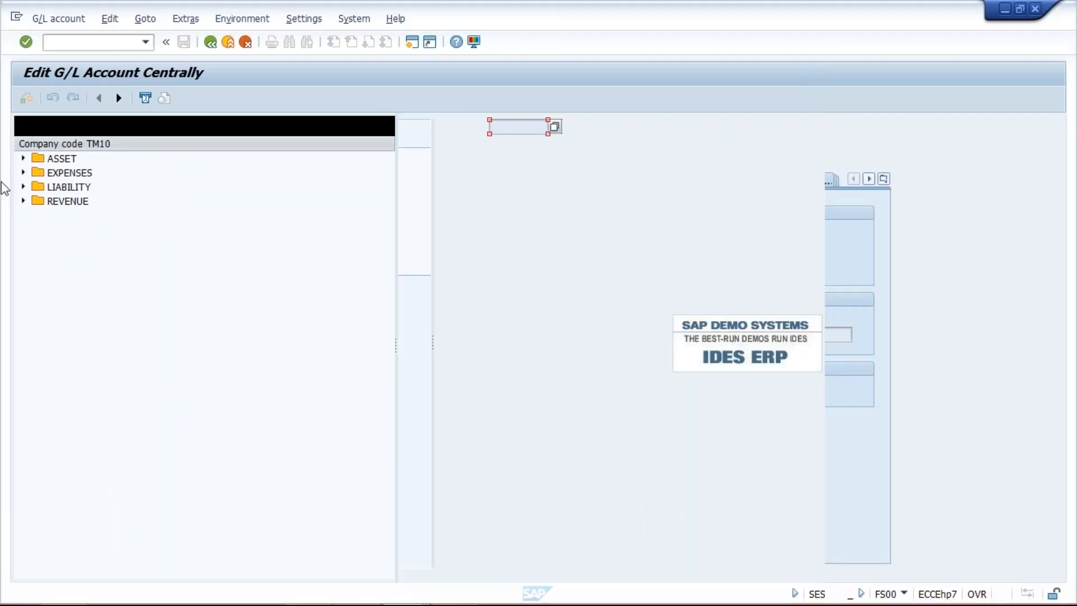
pyautogui.click(23, 159)
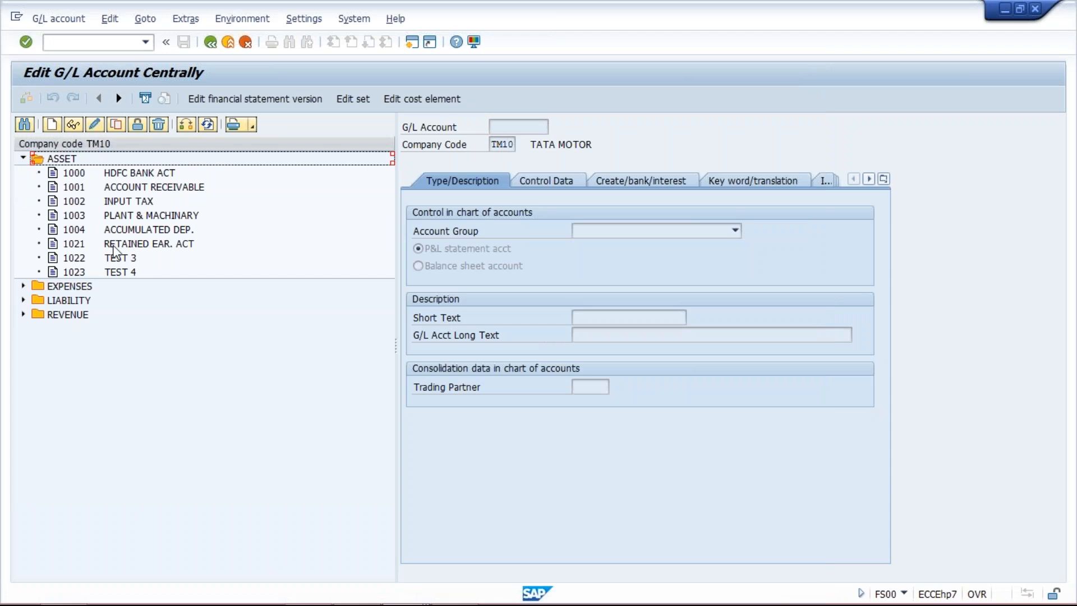
pyautogui.click(119, 259)
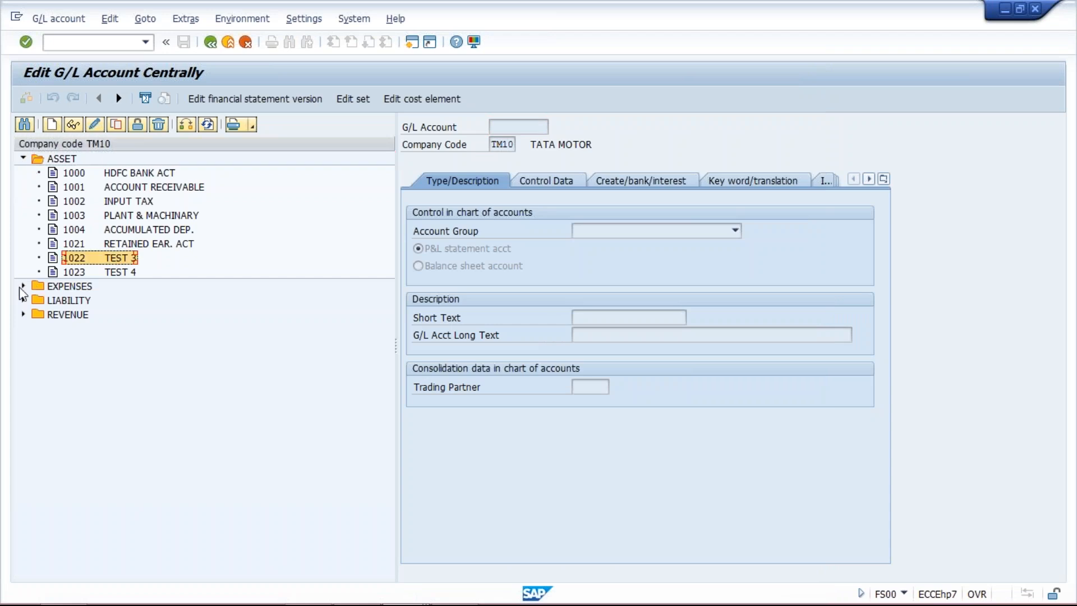
pyautogui.click(23, 287)
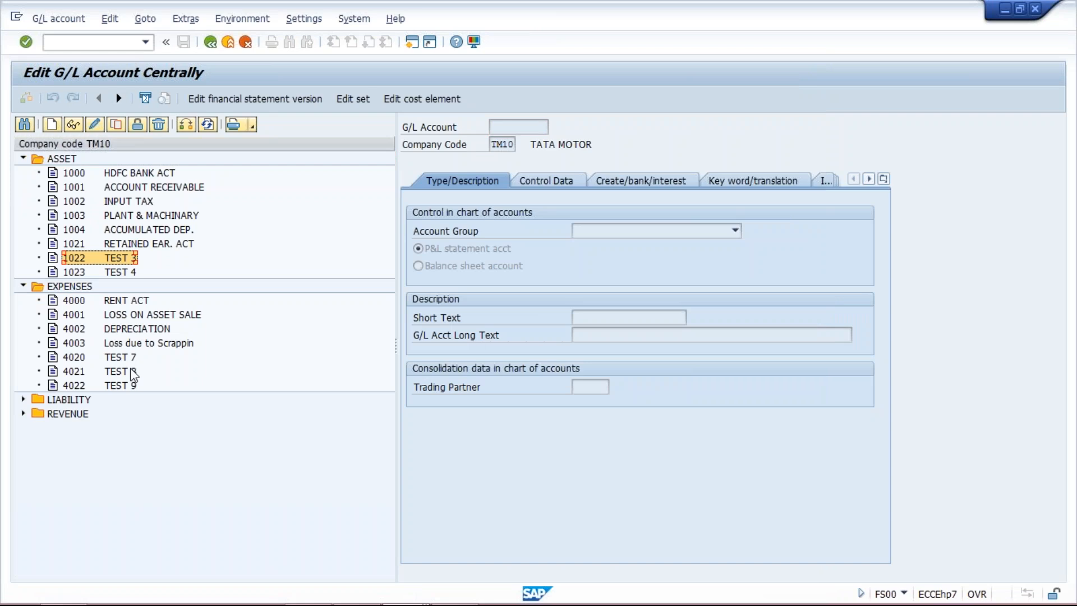
pyautogui.click(128, 362)
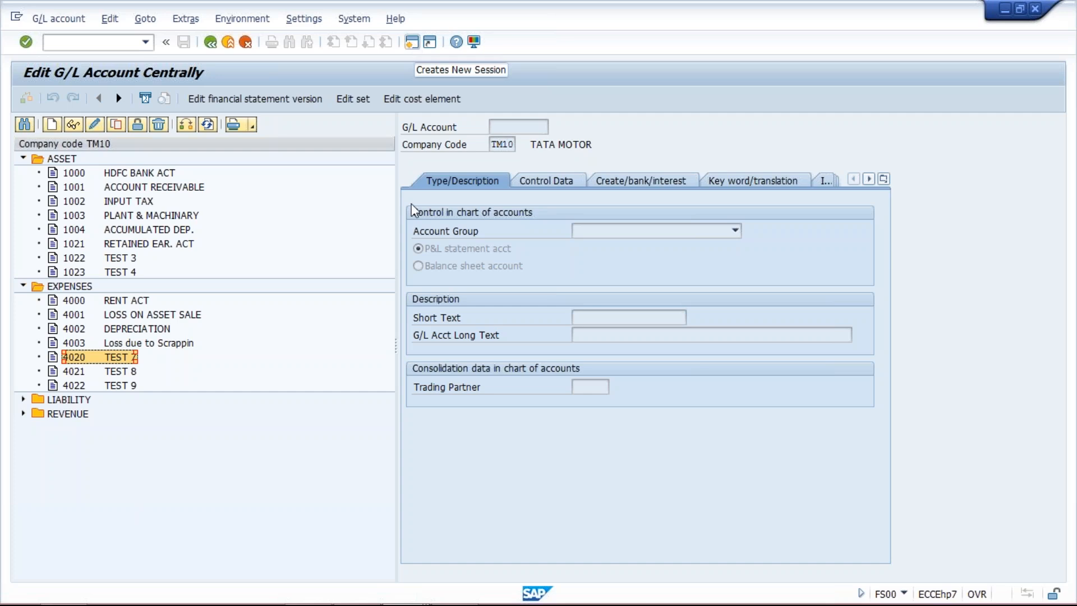
# Switch to the SAP Easy Access session.
pyautogui.moveTo(404, 597)
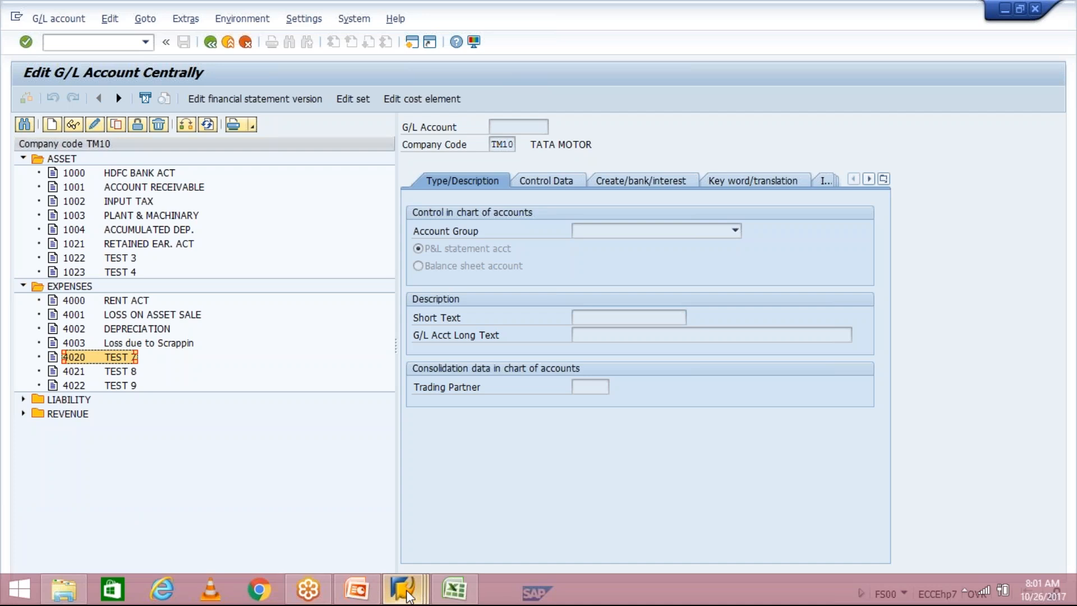
pyautogui.click(414, 595)
pyautogui.click(622, 526)
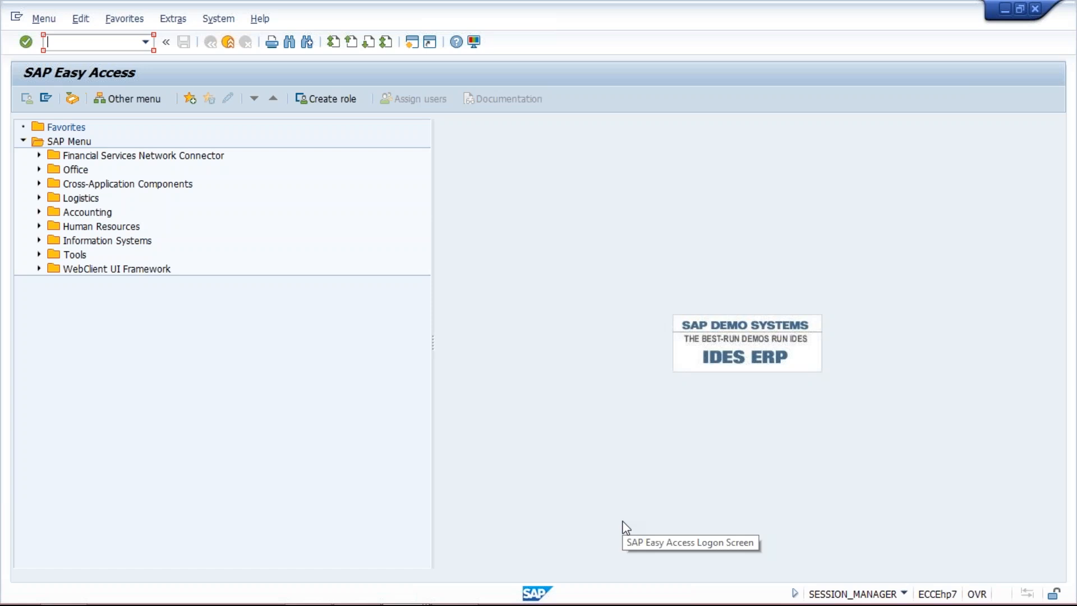
# Switch to the Edit G/L Account Centrally session and check the TM10 expense accounts.
pyautogui.moveTo(384, 594)
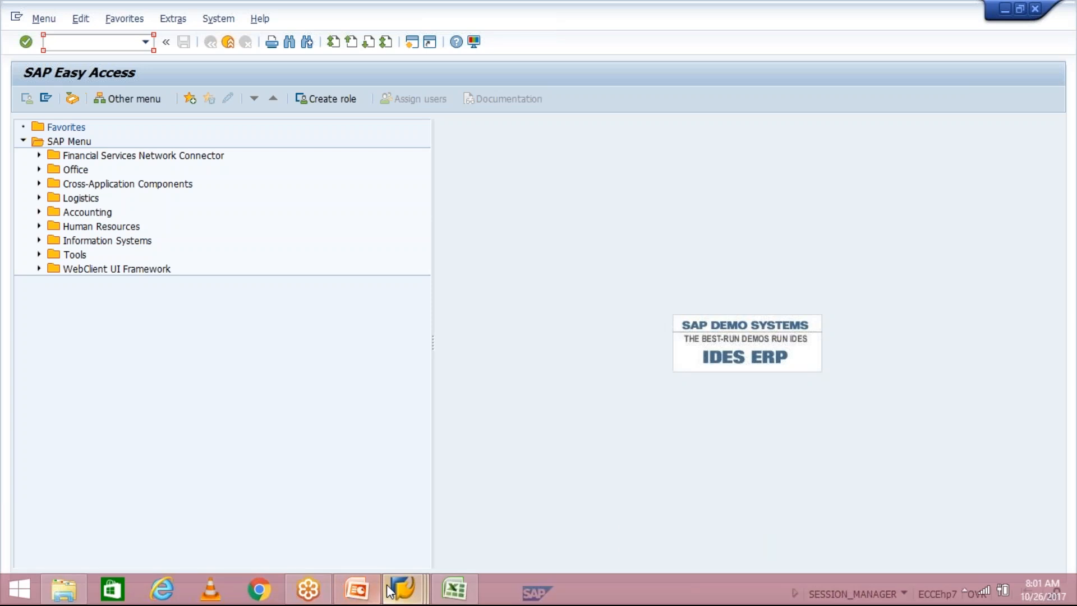
pyautogui.click(388, 591)
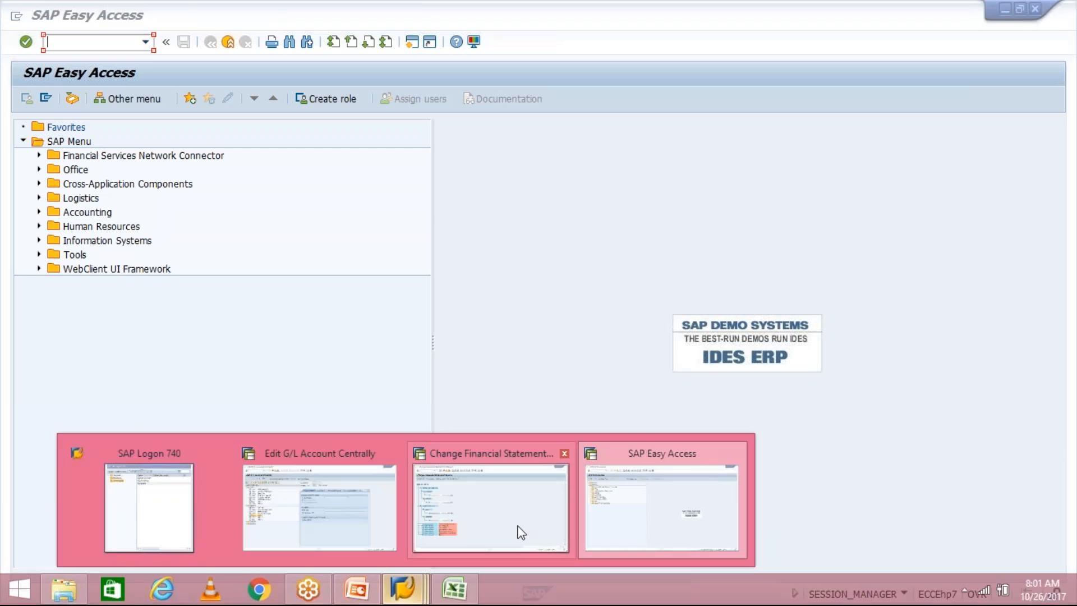
pyautogui.moveTo(299, 558)
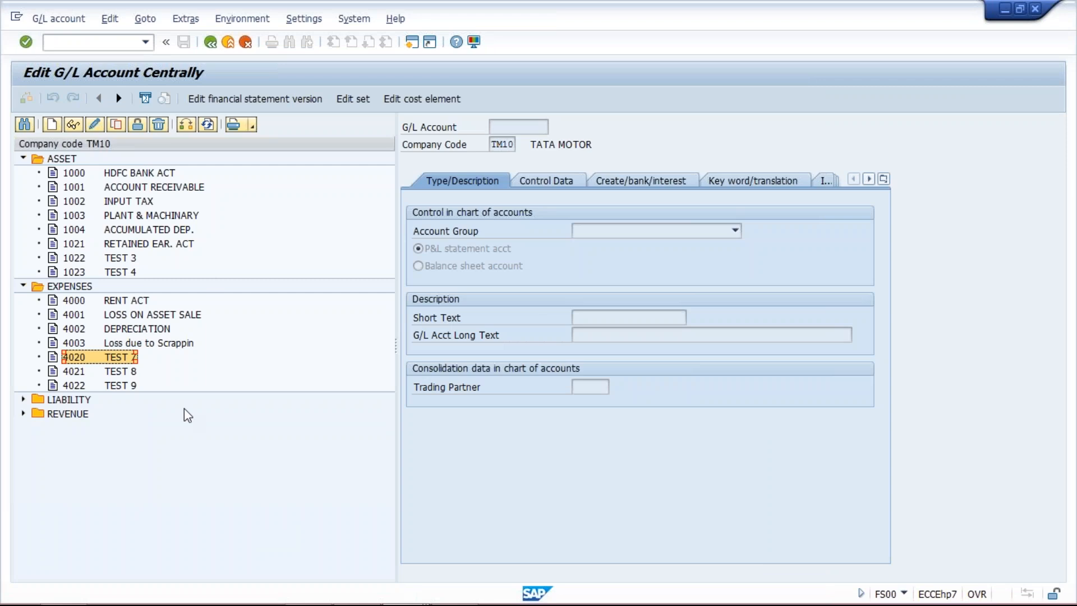
# Return to the SAP Easy Access session and start transaction FB50 for G/L document entry.
pyautogui.moveTo(425, 591)
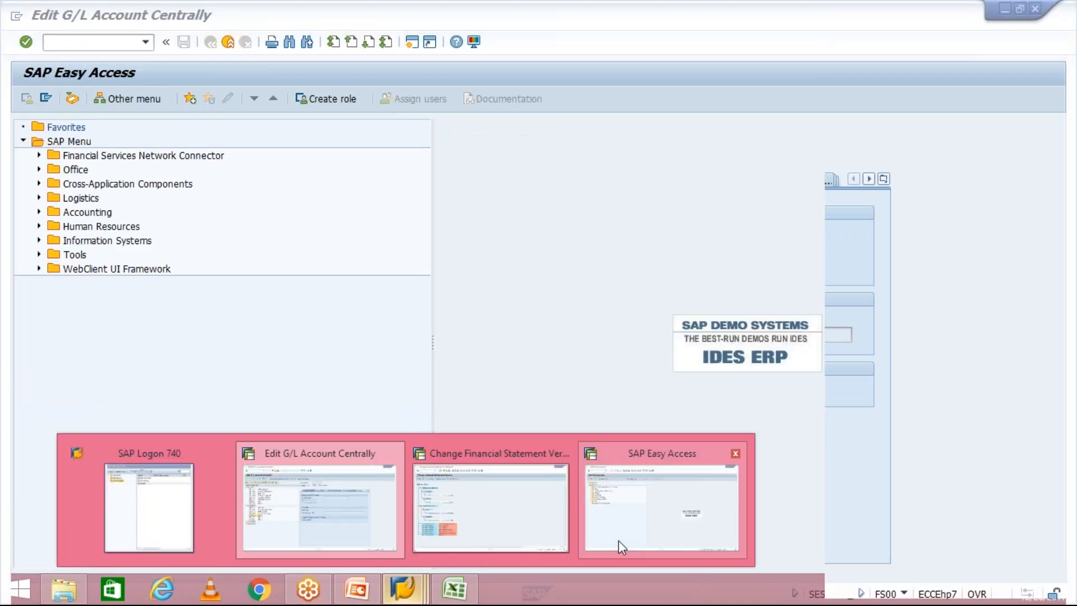
pyautogui.click(618, 540)
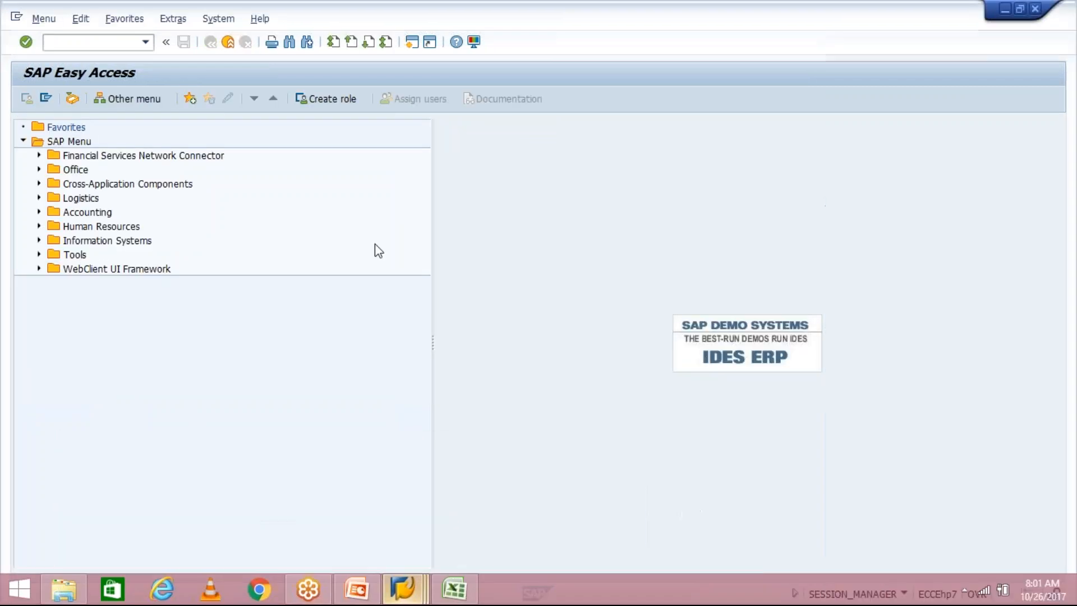
pyautogui.write('FB50')
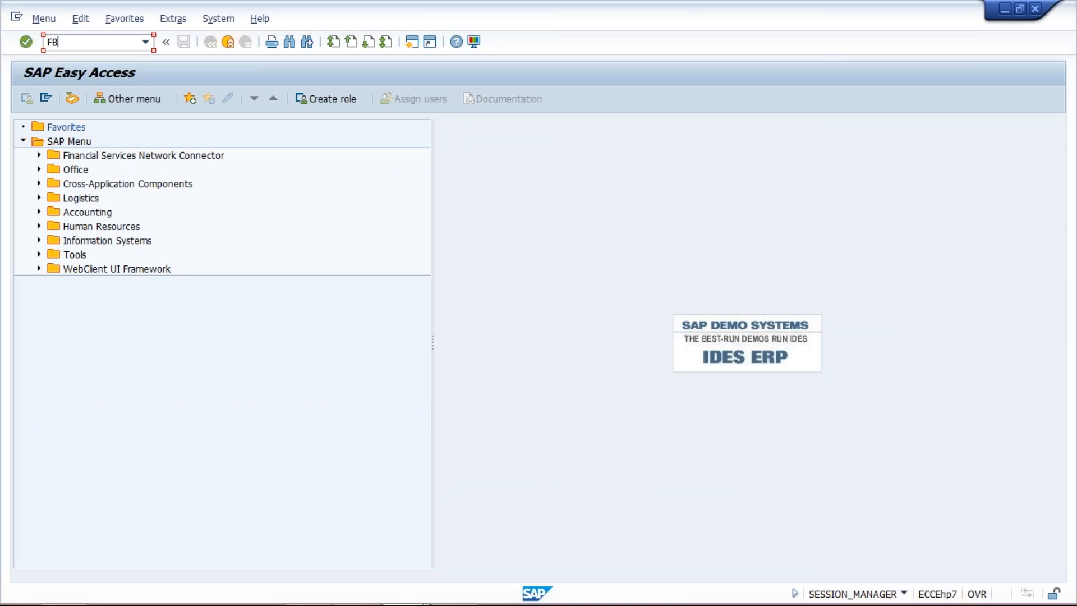
pyautogui.press('Return')
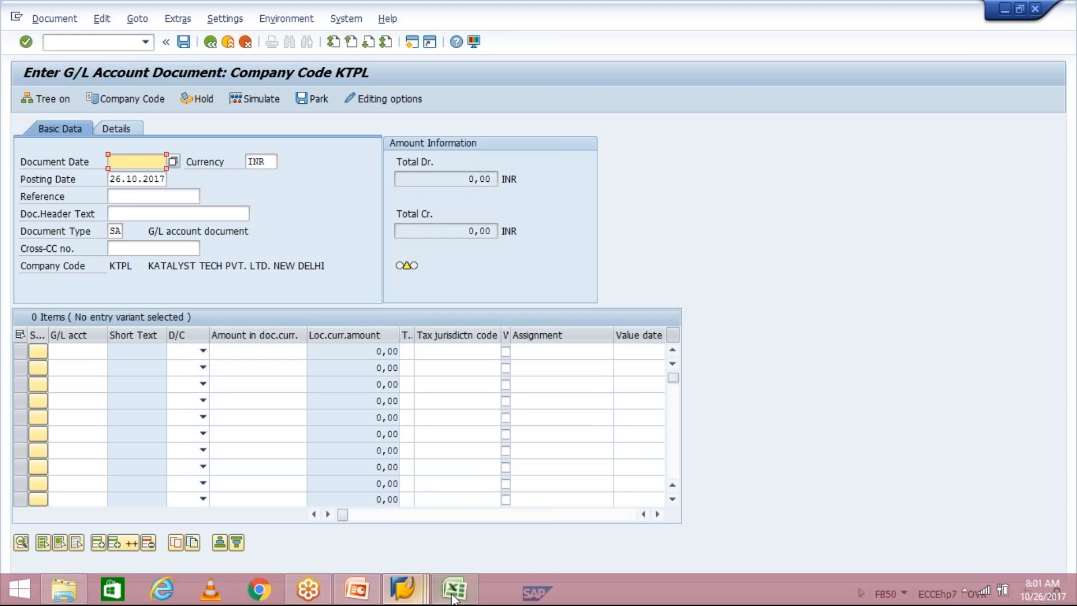
# Review the India and US periods in J5 and K5 of the Excel workbook and return to the SAP Enter G/L Account Document session.
pyautogui.click(453, 597)
pyautogui.click(488, 218)
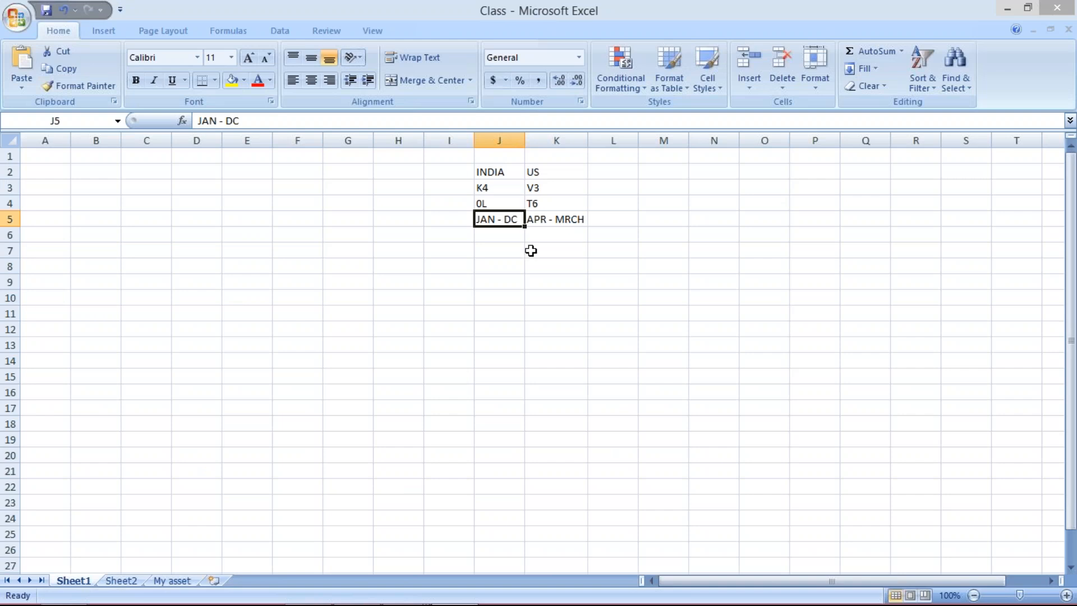
pyautogui.click(557, 221)
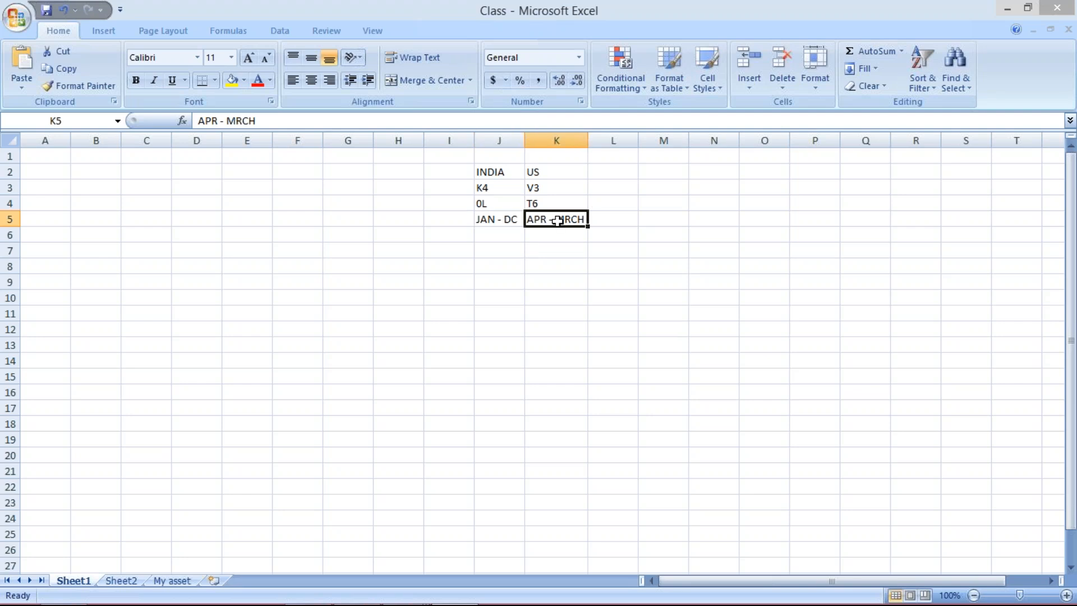
pyautogui.moveTo(477, 605)
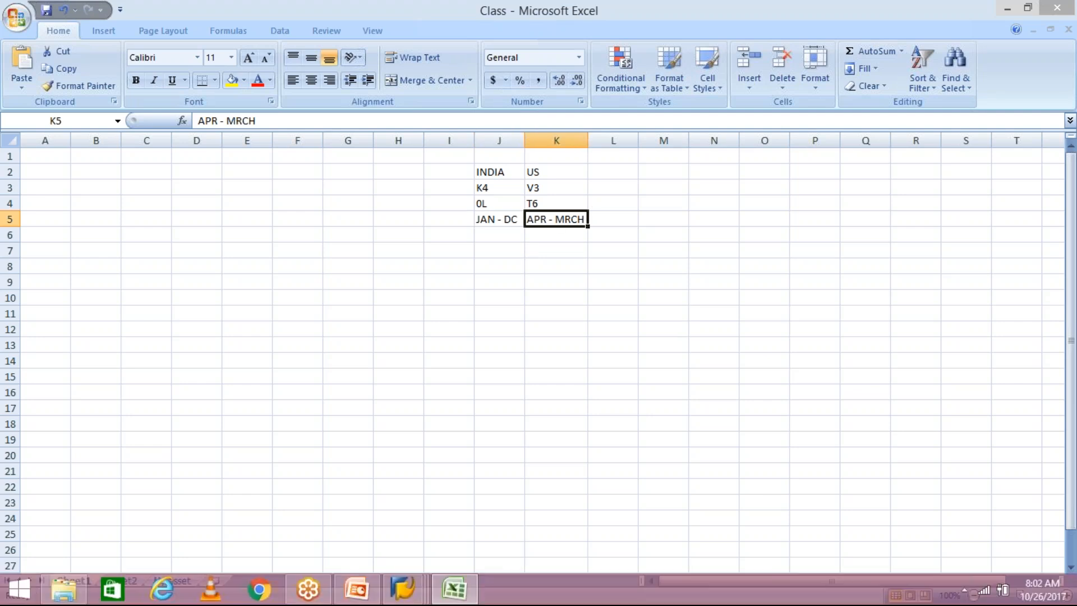
pyautogui.moveTo(439, 597)
pyautogui.click(403, 589)
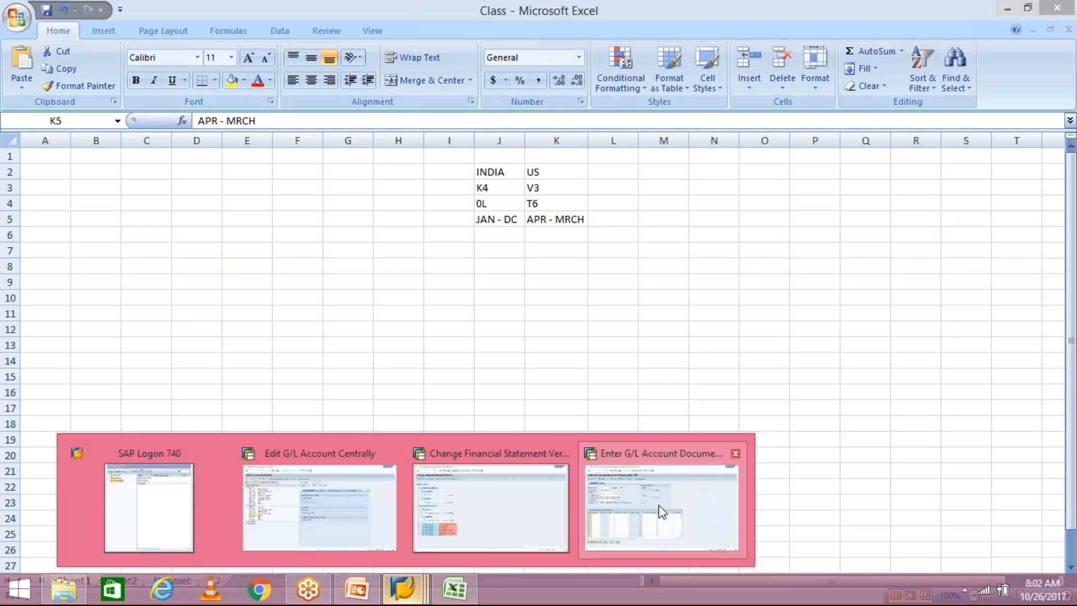
pyautogui.click(659, 505)
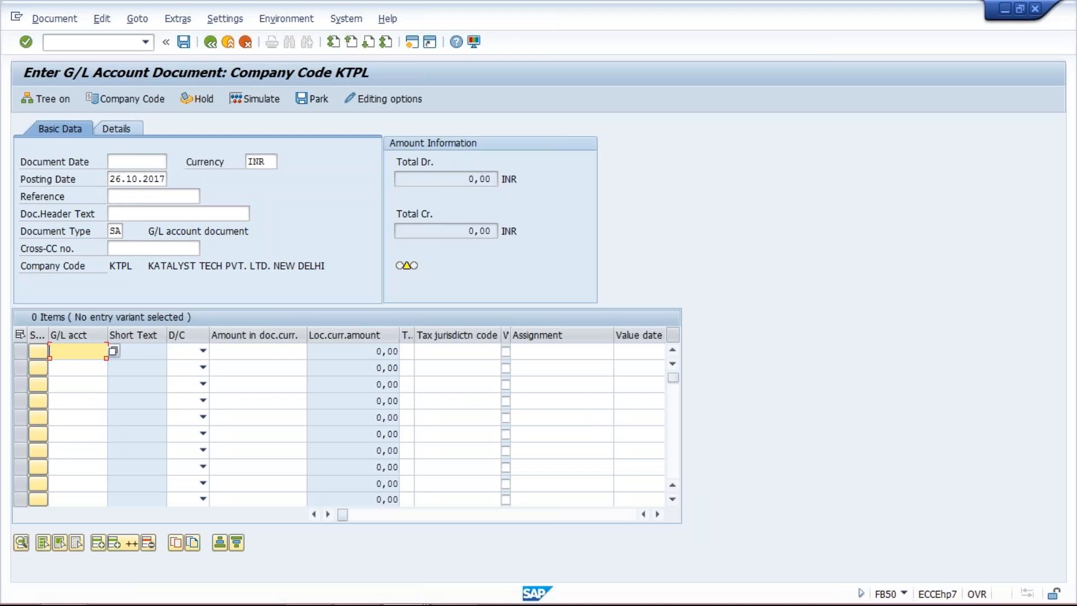
pyautogui.hotkey('alt', 'Tab')
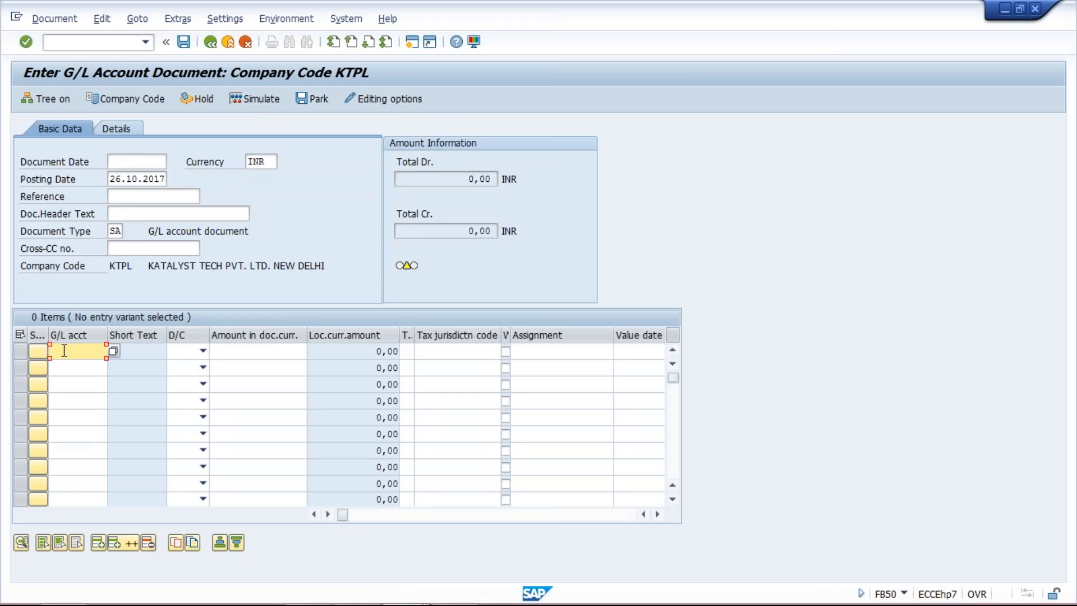
# Enter G/L accounts 4020 and 4021 in the first two line items of the KTPL document.
pyautogui.write('4')
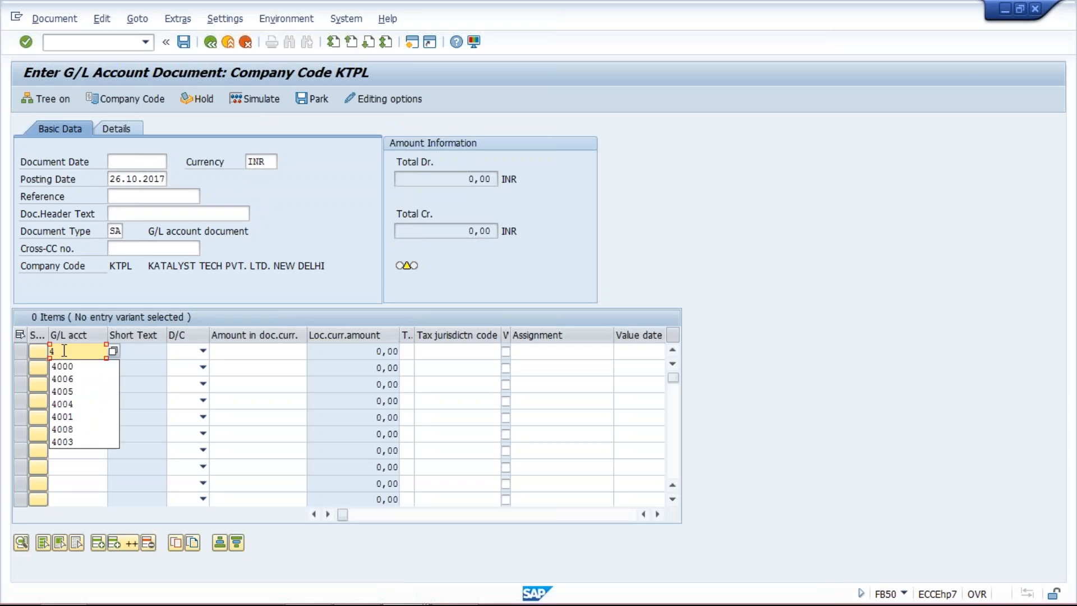
pyautogui.write('020')
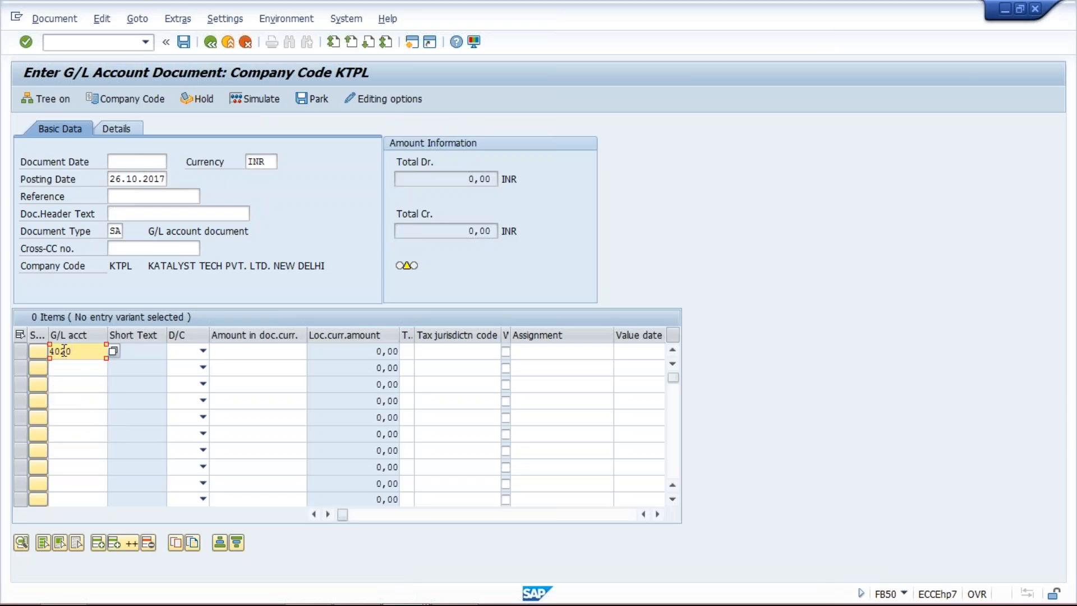
pyautogui.press('Down')
pyautogui.write('4')
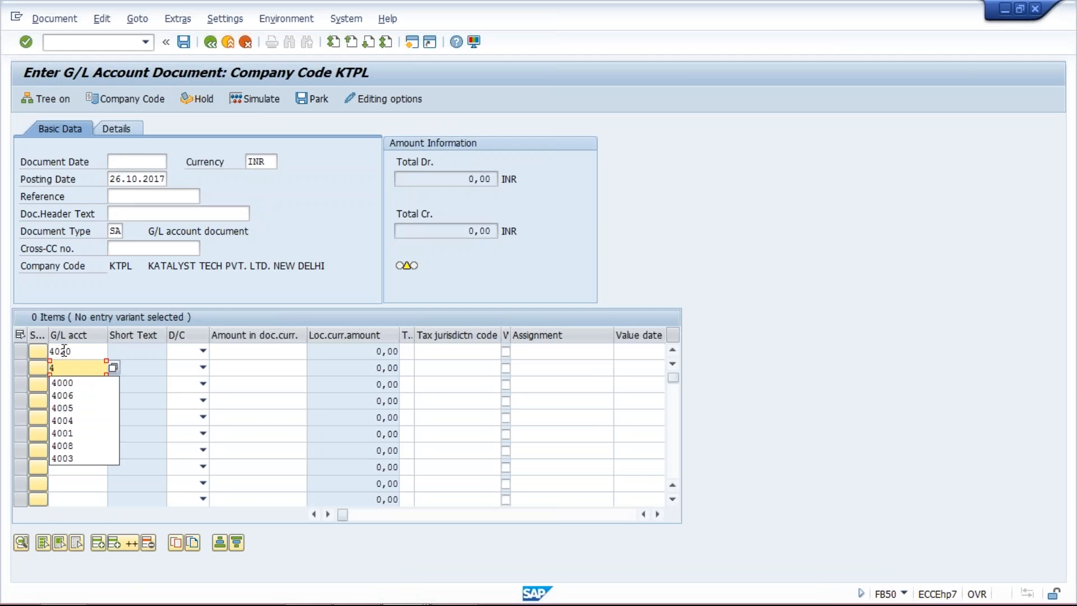
pyautogui.write('021')
# Set account 4020 to Debit and account 4021 to Credit with an amount of 200 each.
pyautogui.click(203, 351)
pyautogui.click(189, 380)
pyautogui.click(203, 368)
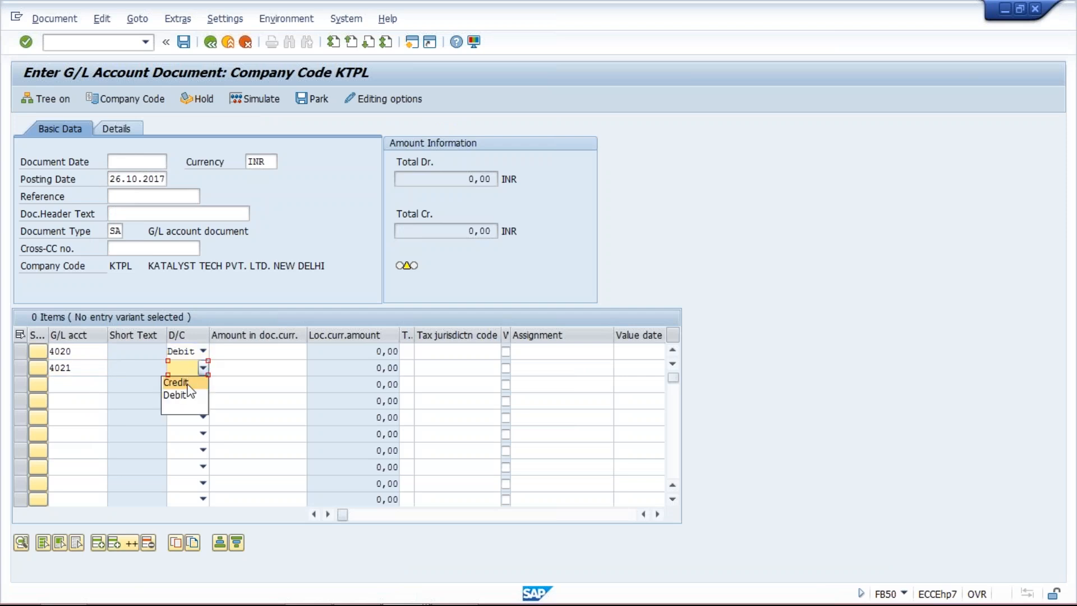
pyautogui.click(185, 383)
pyautogui.click(275, 350)
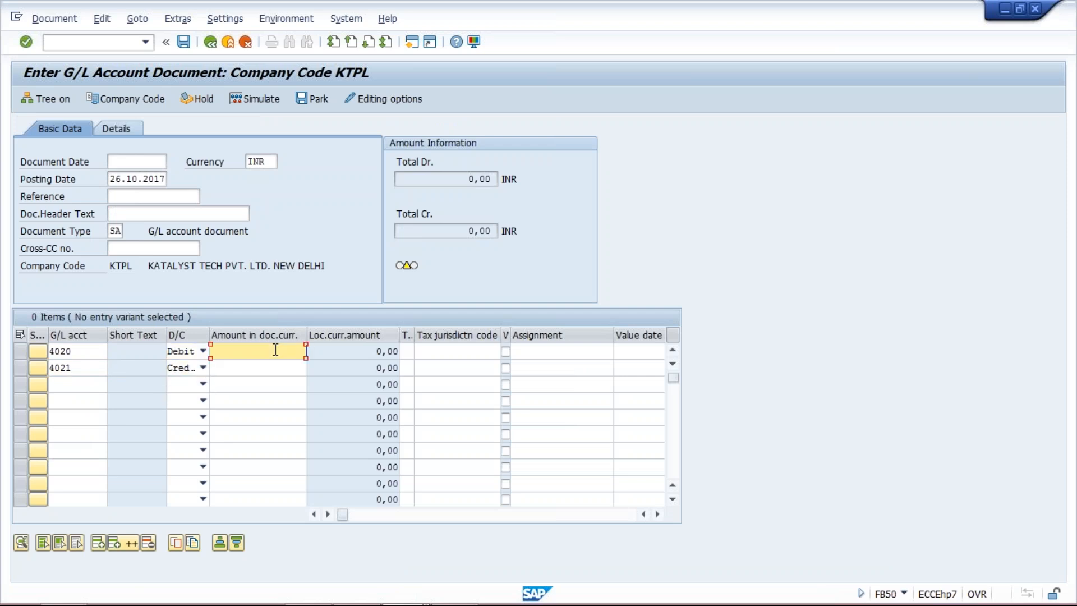
pyautogui.write('200')
pyautogui.click(284, 371)
pyautogui.write('200')
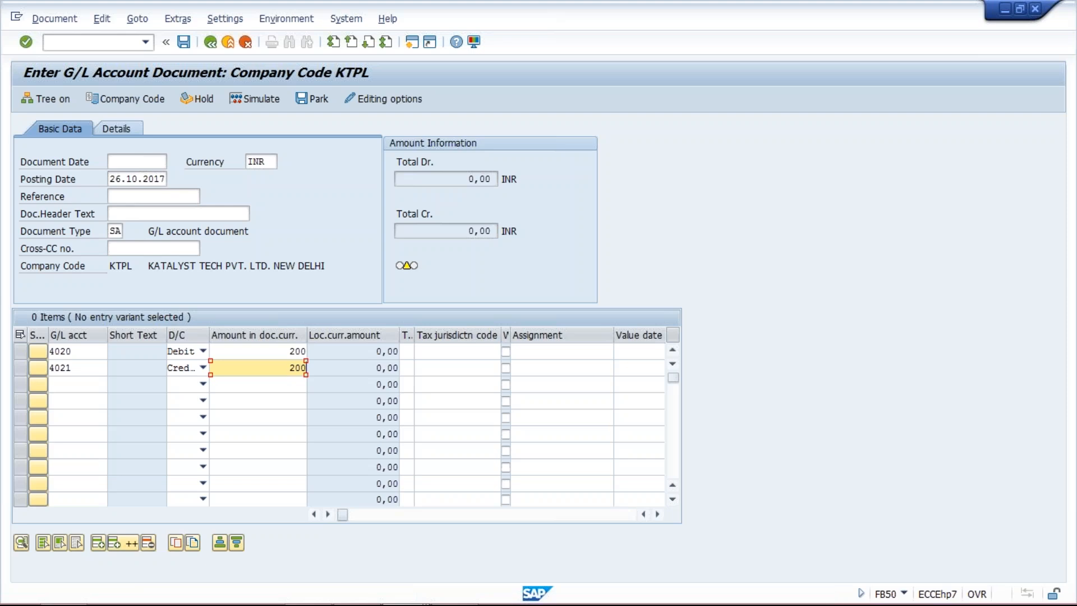
# Enter 01.01.2017 as the document date and copy it into the posting date of the KTPL document.
pyautogui.click(149, 158)
pyautogui.click(138, 178)
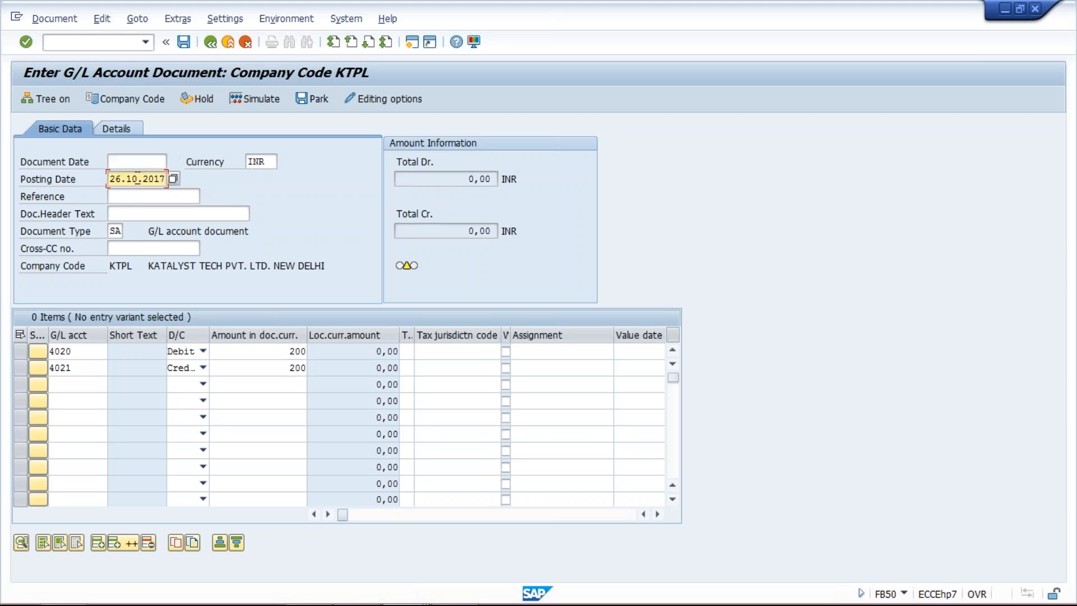
pyautogui.click(132, 161)
pyautogui.write('01.01.2017')
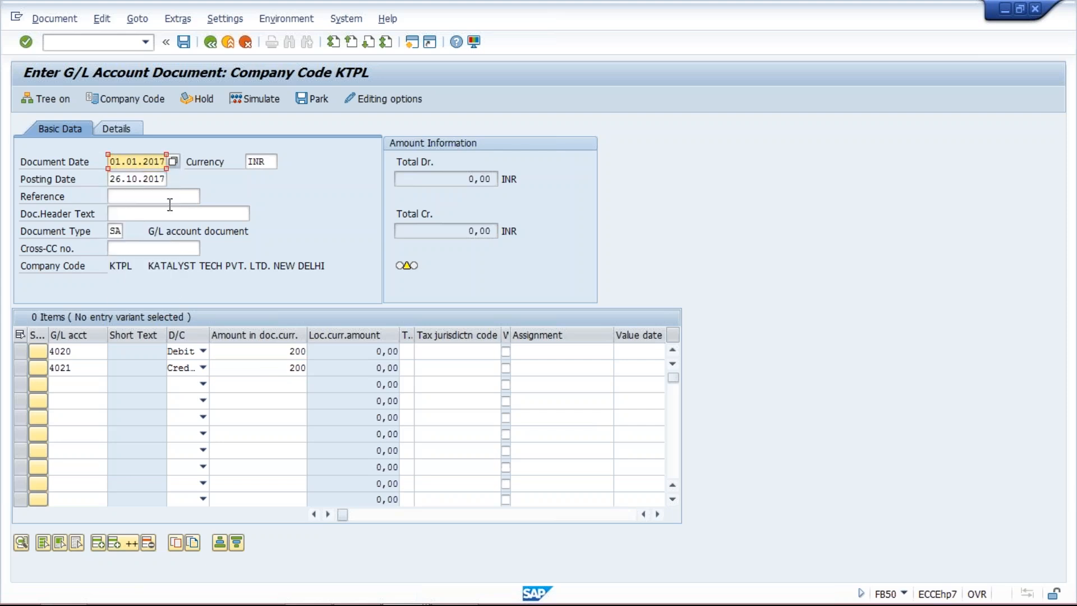
pyautogui.click(155, 179)
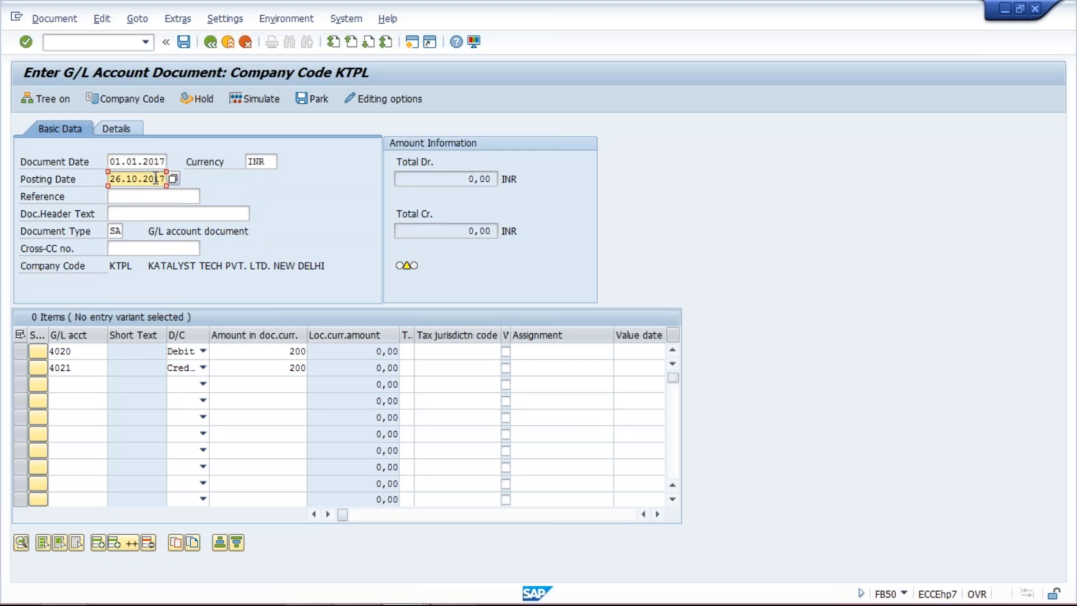
pyautogui.hotkey('shift', 'Tab')
pyautogui.hotkey('ctrl', 'c')
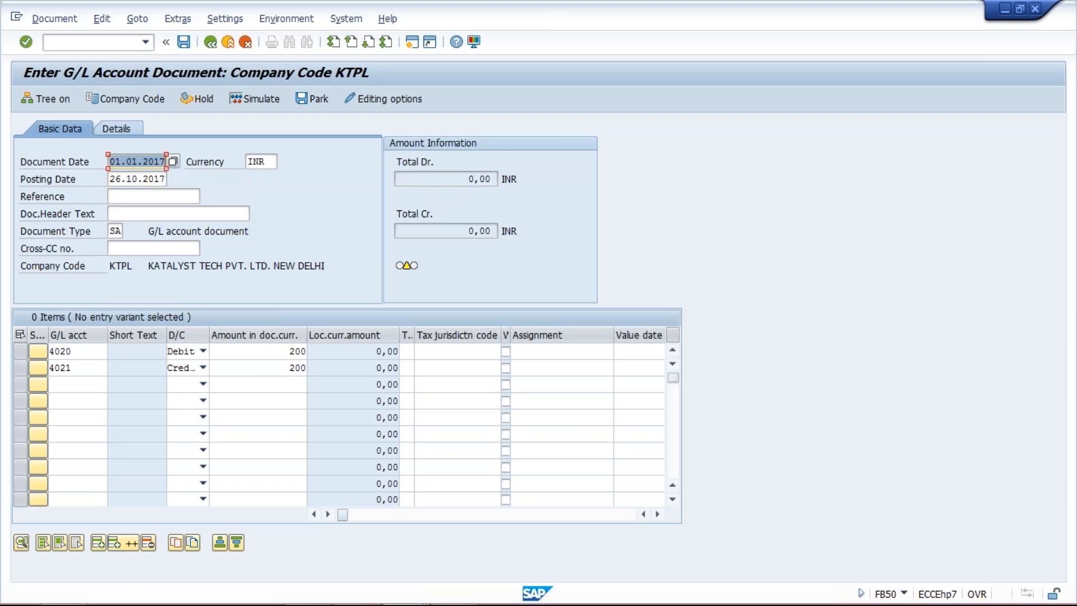
pyautogui.press('Tab')
pyautogui.press('Tab')
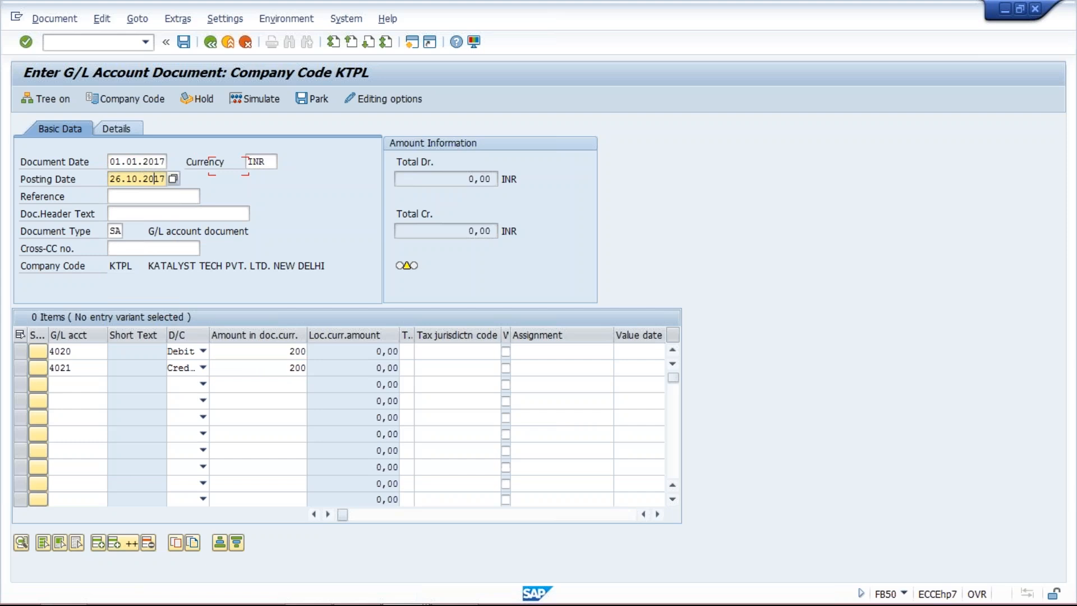
pyautogui.hotkey('ctrl', 'v')
# Change the company code of the G/L document entry to TM10.
pyautogui.click(93, 100)
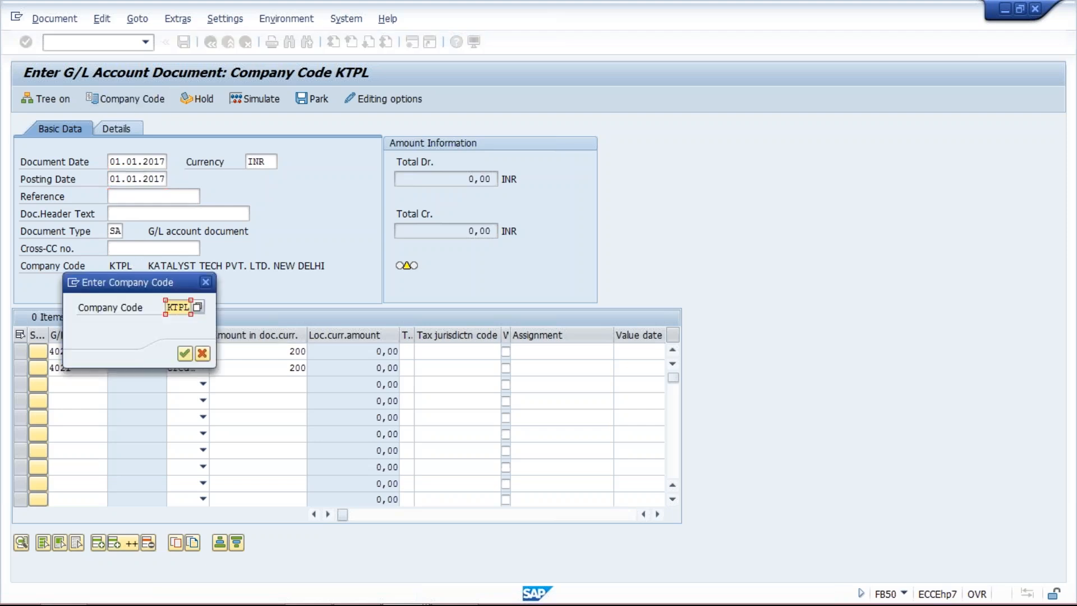
pyautogui.doubleClick(178, 308)
pyautogui.write('TM10')
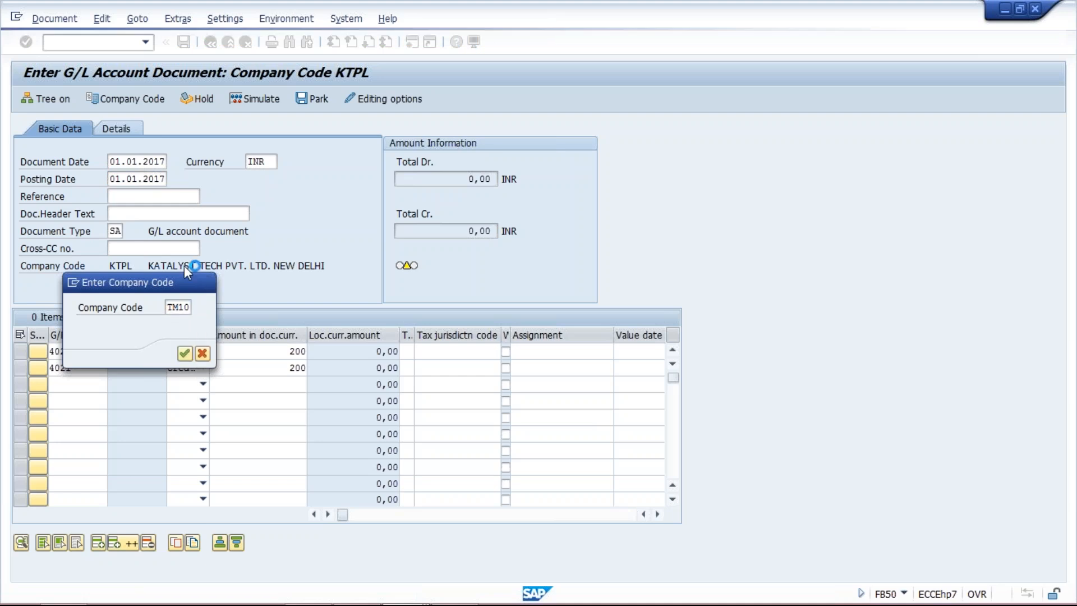
pyautogui.press('Return')
# Set the document date and the posting date of the TM10 document to 01.01.2017.
pyautogui.press('Down')
pyautogui.press('Return')
pyautogui.press('Tab')
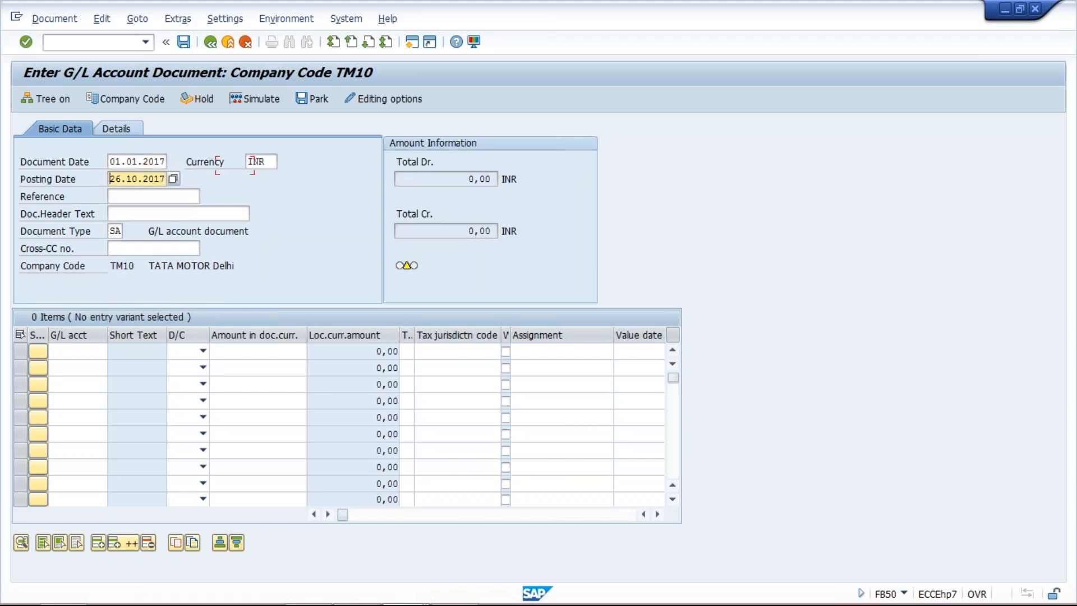
pyautogui.hotkey('ctrl', 'a')
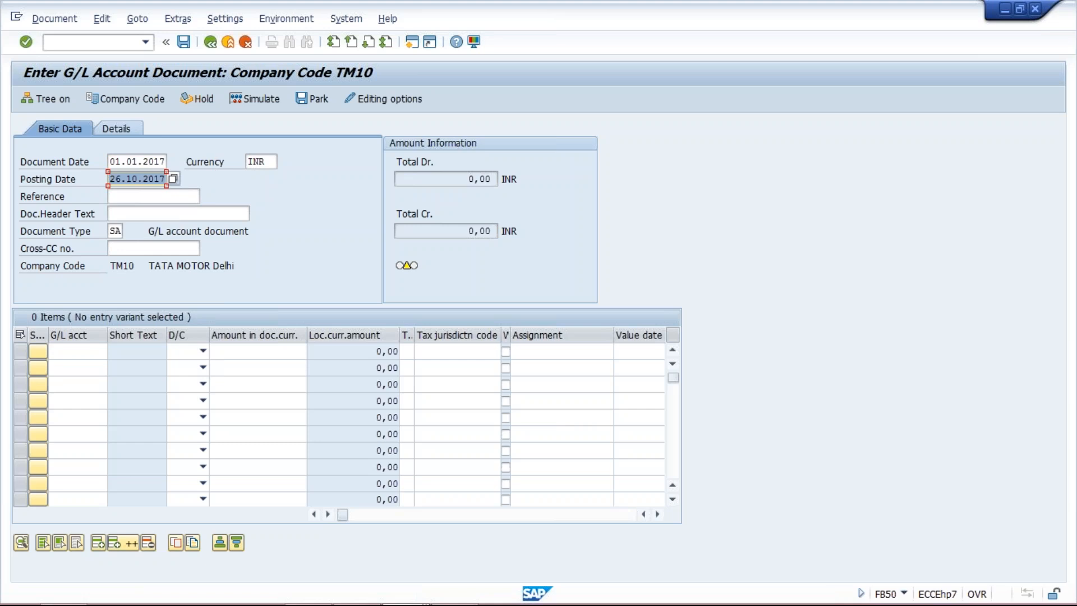
pyautogui.hotkey('ctrl', 'v')
# Enter account 4020 as a Credit line item and account 4021 as a Debit line item.
pyautogui.click(70, 356)
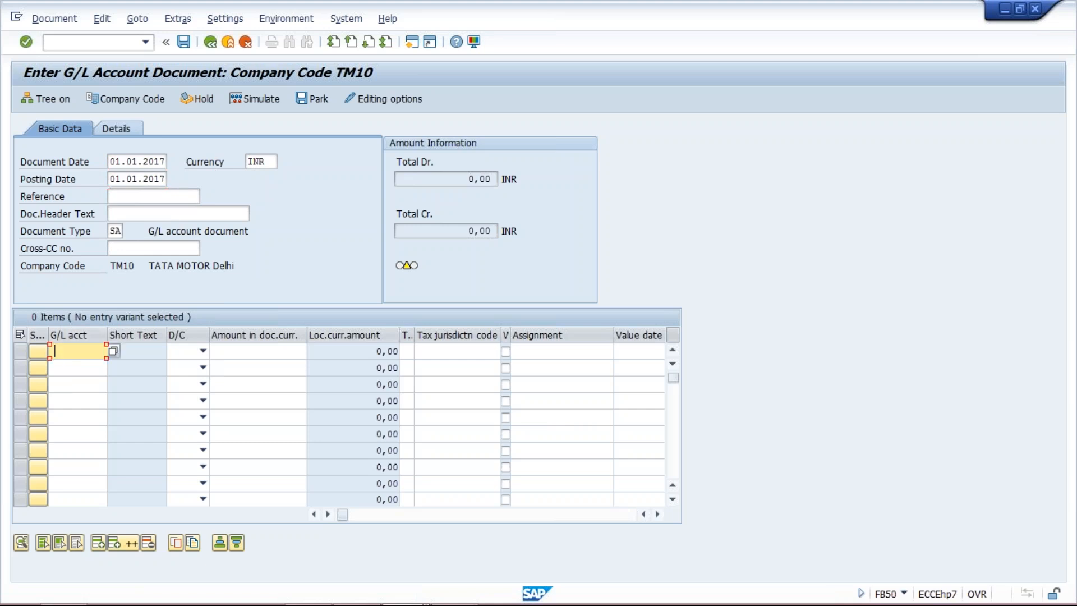
pyautogui.click(77, 372)
pyautogui.click(73, 368)
pyautogui.click(77, 395)
pyautogui.click(195, 353)
pyautogui.click(200, 366)
pyautogui.click(203, 367)
pyautogui.click(191, 395)
# Set the amount of both line items to 200, validate the entries and post the document.
pyautogui.click(253, 352)
pyautogui.write('200')
pyautogui.press('Down')
pyautogui.write('200')
pyautogui.press('Return')
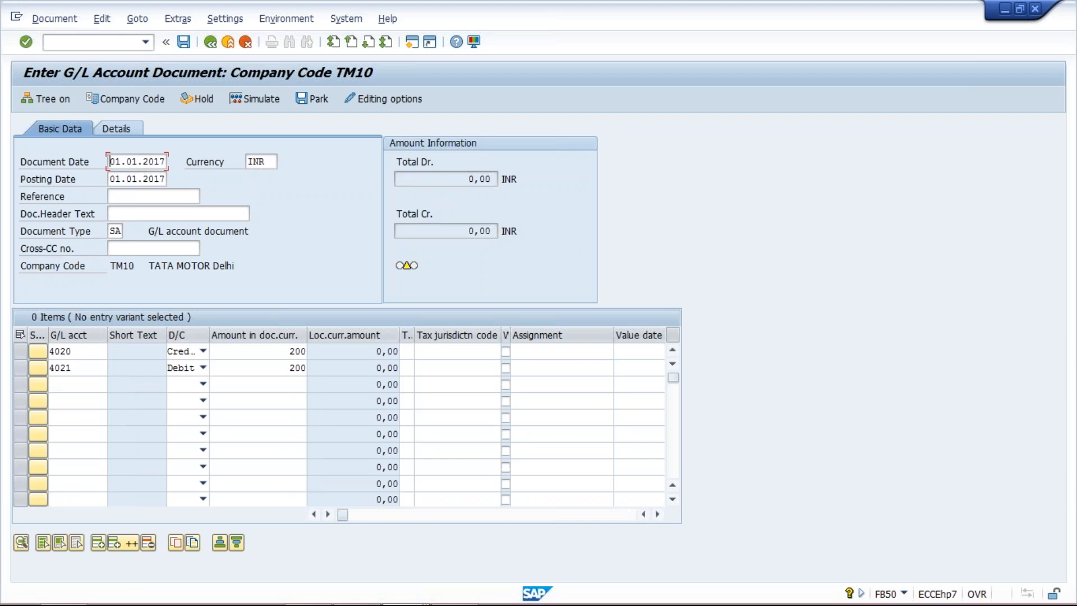
pyautogui.press('Return')
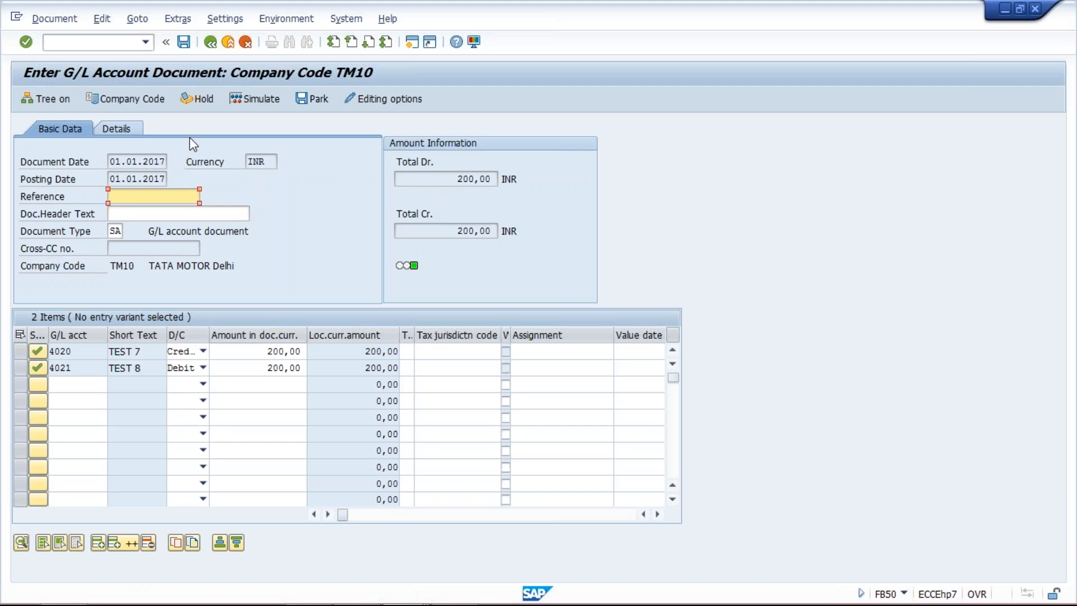
pyautogui.click(184, 43)
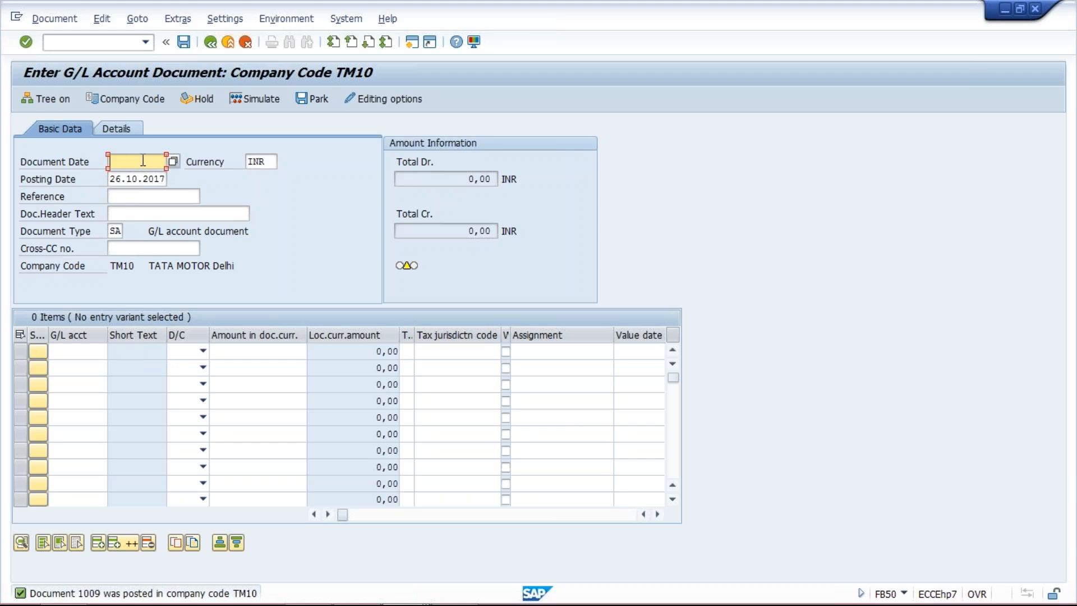
# Set the document date and posting date of the next TM10 document to 01.06.2017.
pyautogui.write('01.06.2017')
pyautogui.hotkey('shift', 'Home')
pyautogui.hotkey('ctrl', 'c')
pyautogui.press('Tab')
pyautogui.press('Tab')
pyautogui.hotkey('ctrl', 'v')
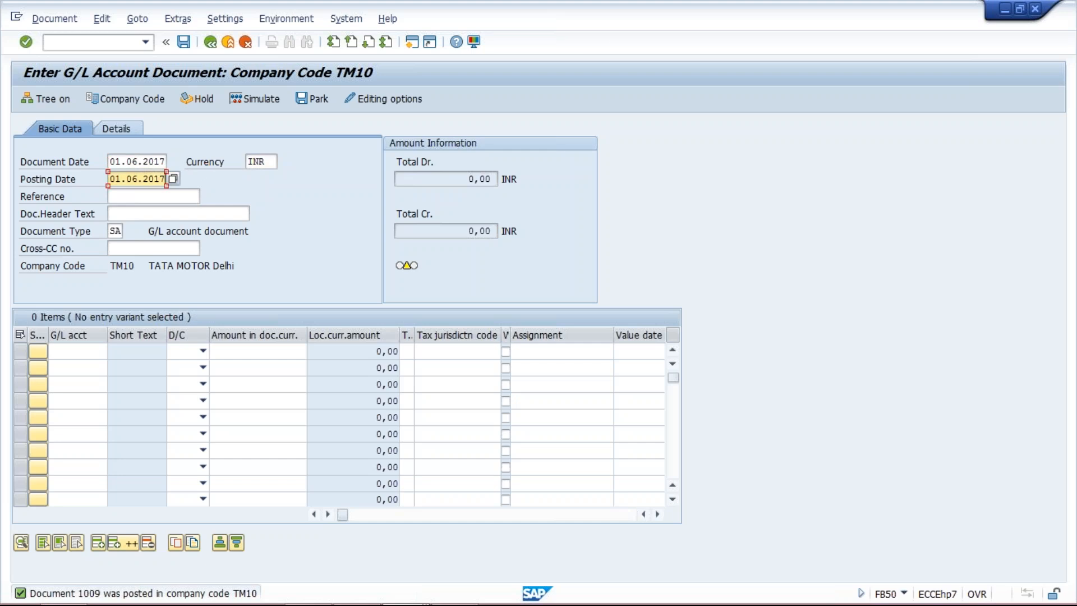
# Enter account 4020 as a Debit line item and account 4021 as a Credit line item.
pyautogui.click(89, 351)
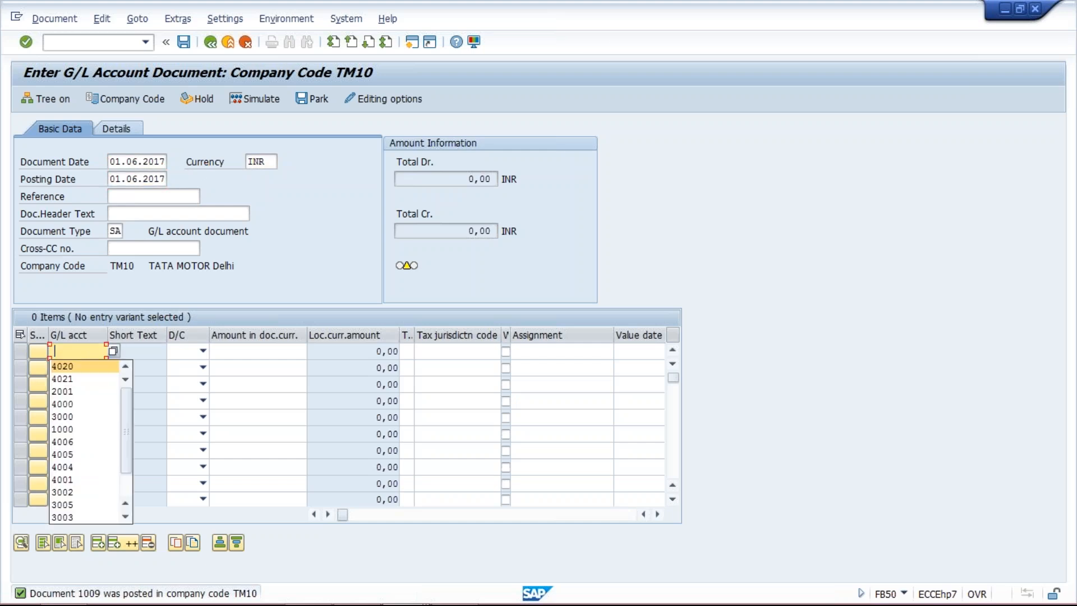
pyautogui.click(97, 370)
pyautogui.click(84, 368)
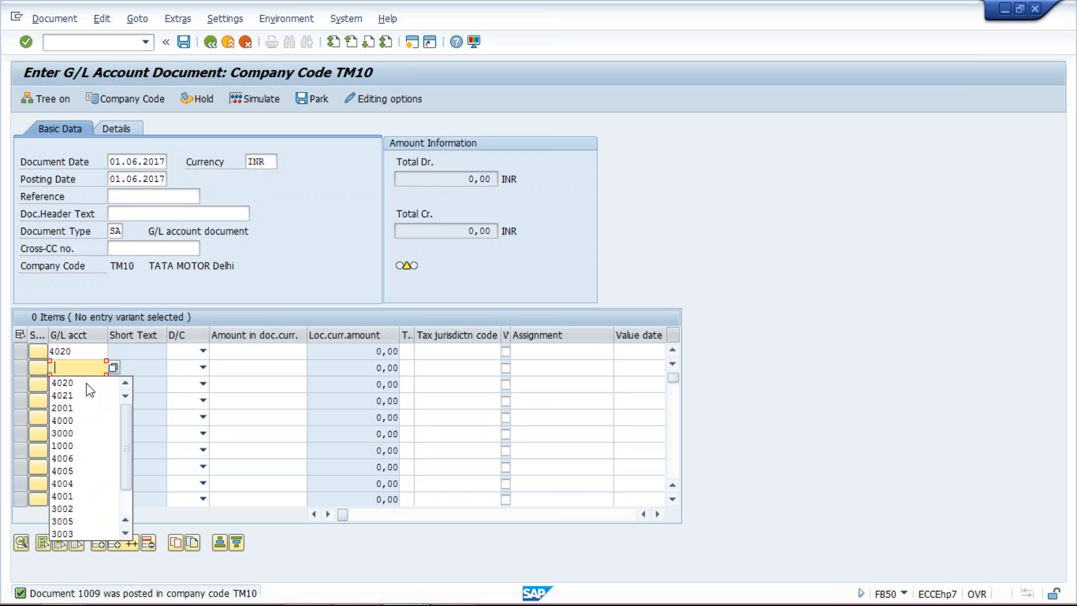
pyautogui.click(90, 396)
pyautogui.click(203, 353)
pyautogui.click(187, 373)
pyautogui.click(184, 384)
# Set the amount of both line items to 1000 and post the TM10 document.
pyautogui.click(258, 354)
pyautogui.write('1000')
pyautogui.press('Down')
pyautogui.write('1000')
pyautogui.press('Return')
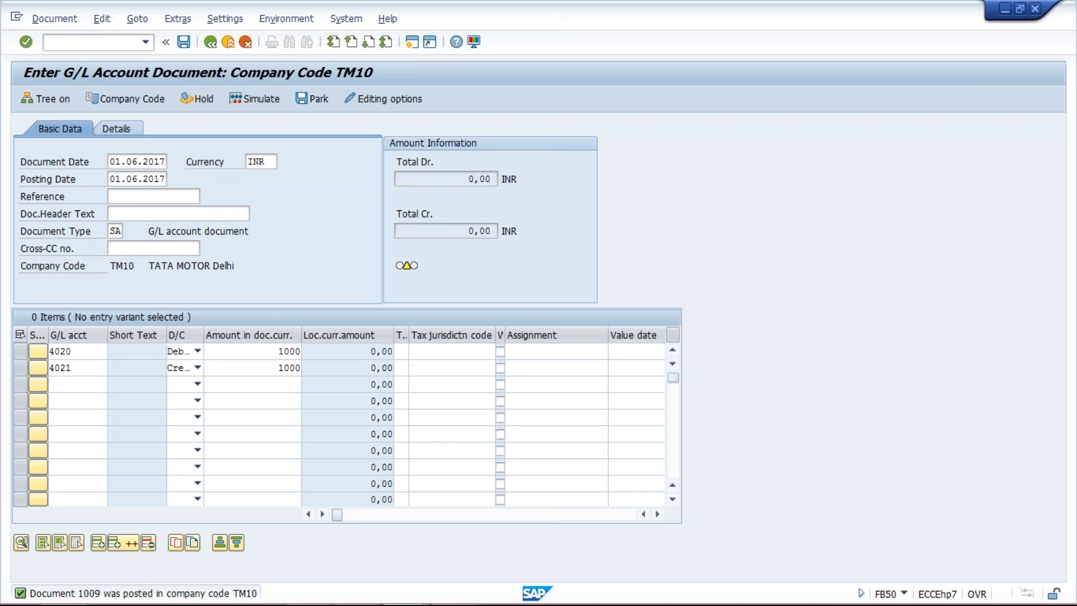
pyautogui.press('Return')
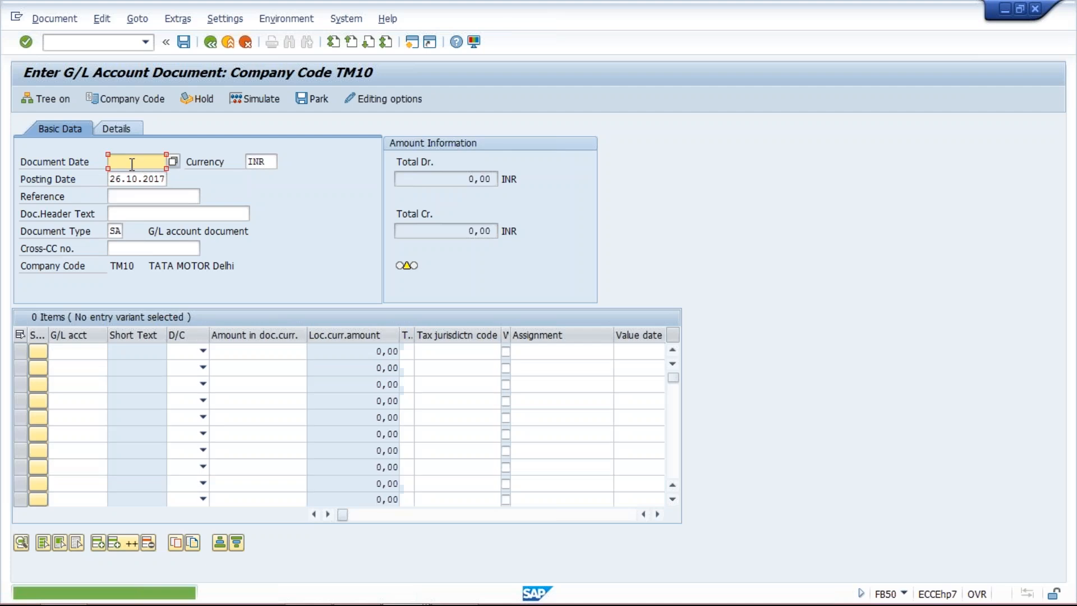
# Set the document date and posting date of the next TM10 document to 01.09.2017.
pyautogui.press('Down')
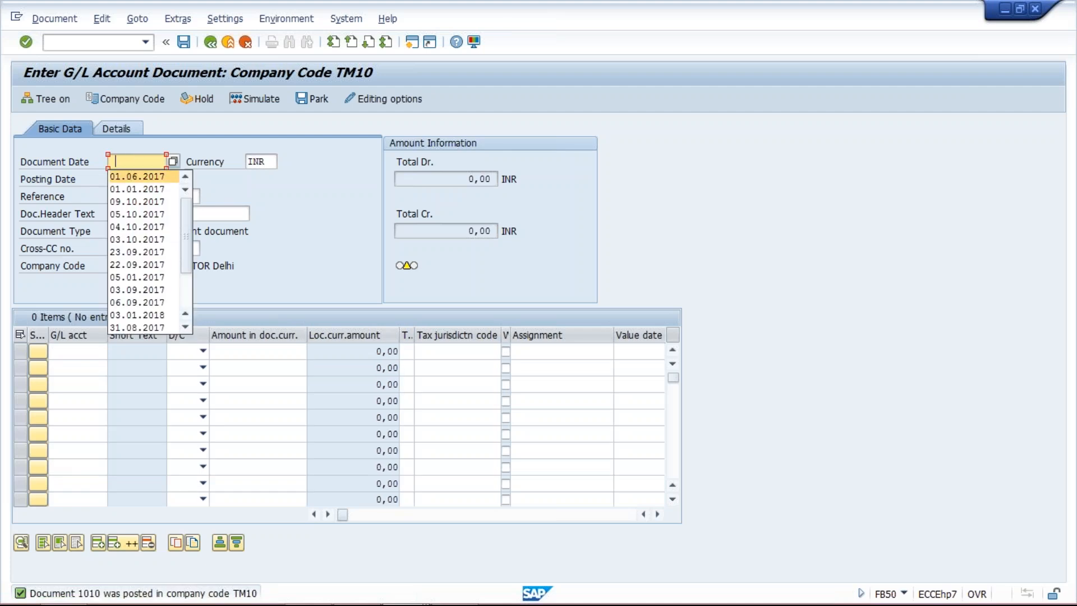
pyautogui.press('Return')
pyautogui.click(133, 163)
pyautogui.write('9.2017')
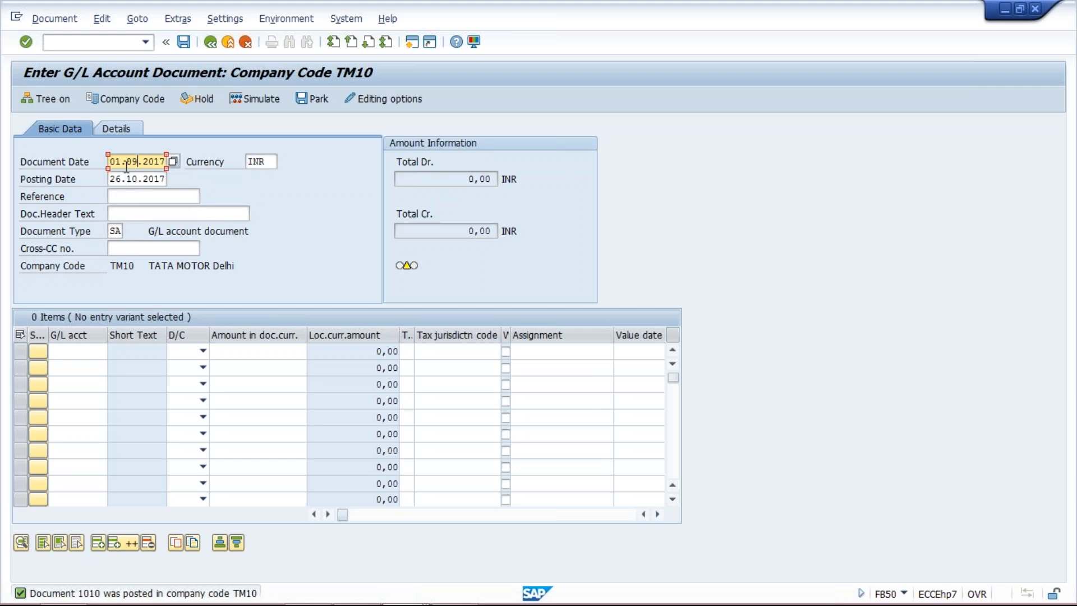
pyautogui.press('Tab')
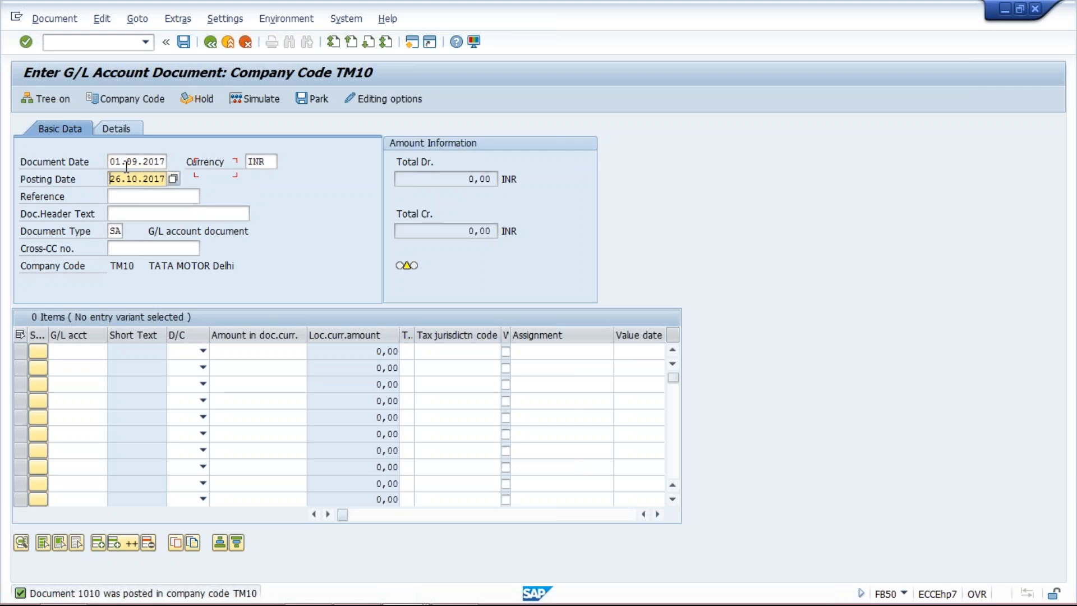
pyautogui.hotkey('ctrl', 'v')
# Enter account 4021 as a Credit line item and account 4020 as a Debit line item.
pyautogui.click(70, 349)
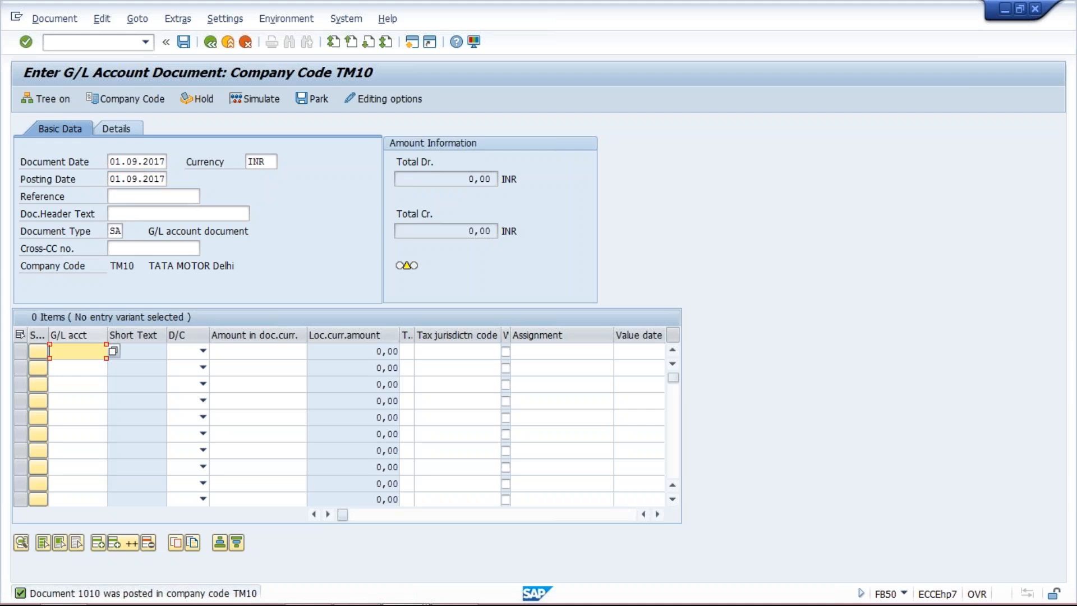
pyautogui.write('4021')
pyautogui.press('Down')
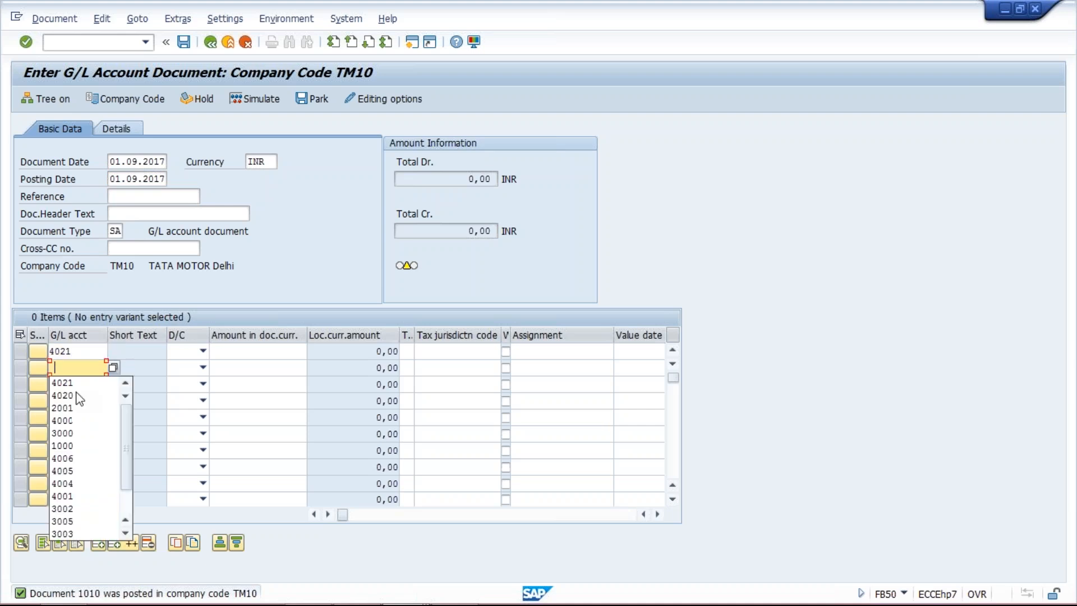
pyautogui.click(63, 395)
pyautogui.click(203, 351)
pyautogui.click(187, 368)
pyautogui.click(202, 368)
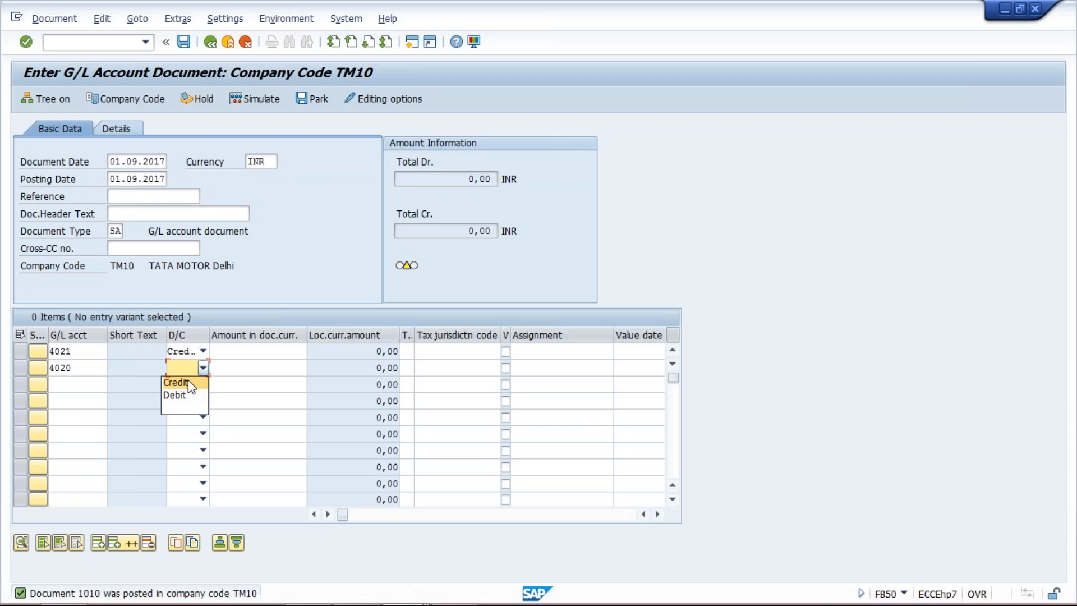
pyautogui.click(186, 395)
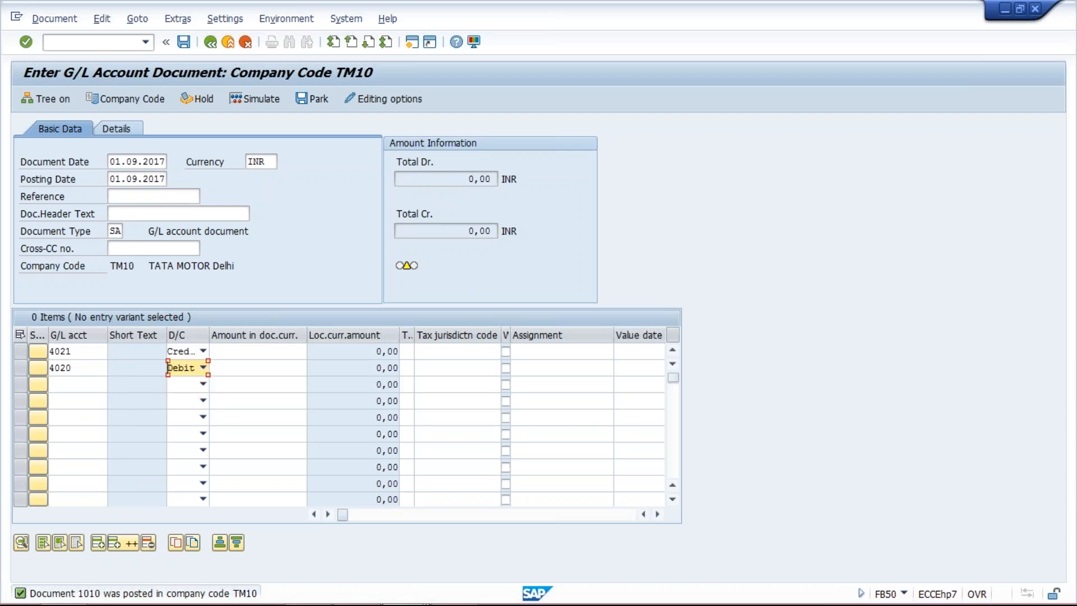
# Set the amount of both line items to 2000 and post the document dated 01.09.2017.
pyautogui.click(269, 352)
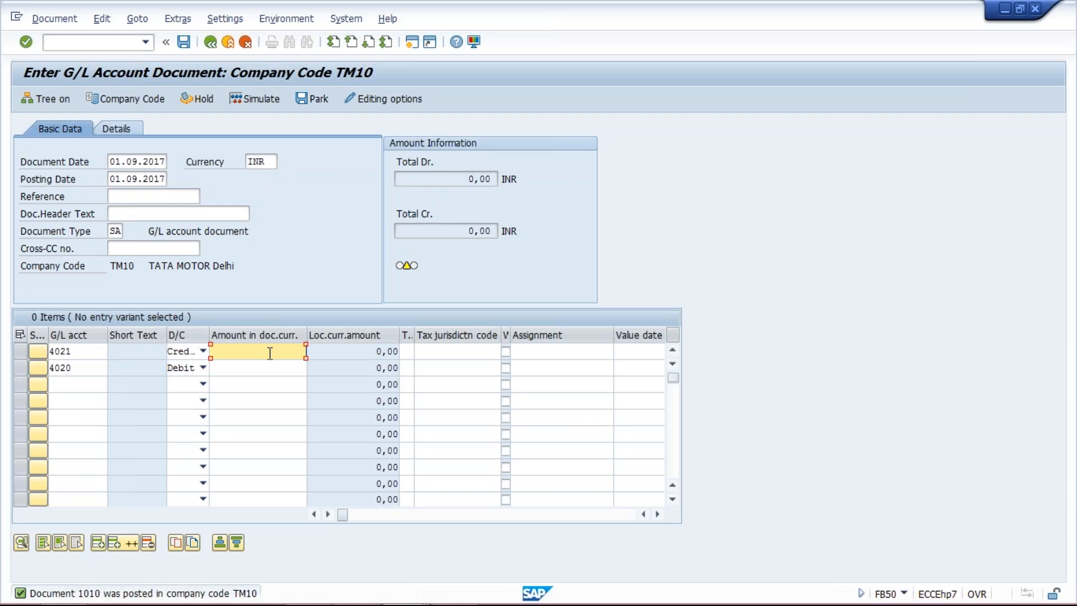
pyautogui.write('2000')
pyautogui.press('Down')
pyautogui.write('2000')
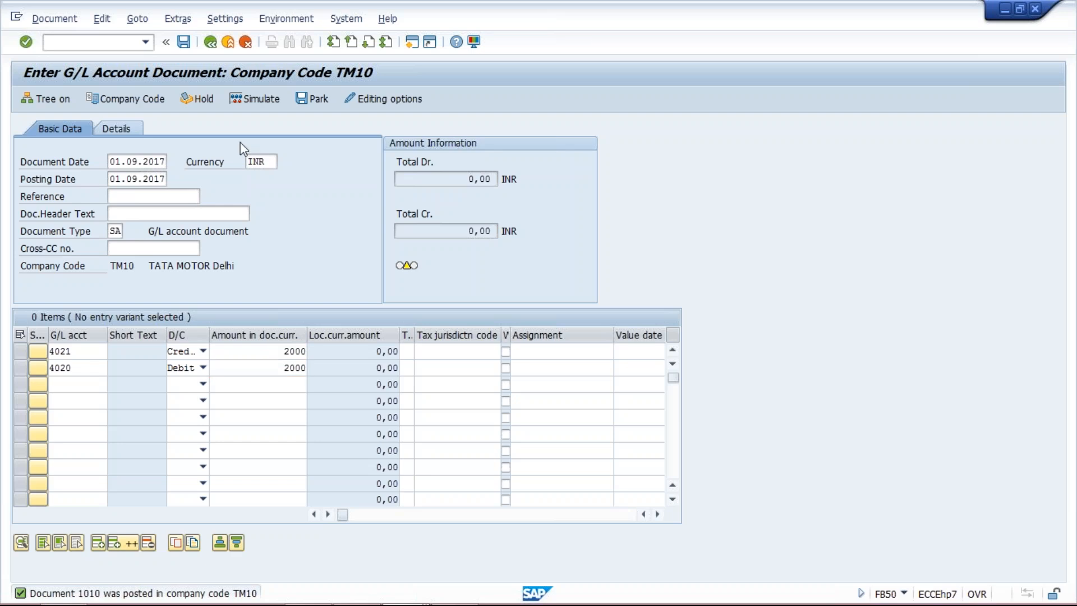
pyautogui.click(184, 42)
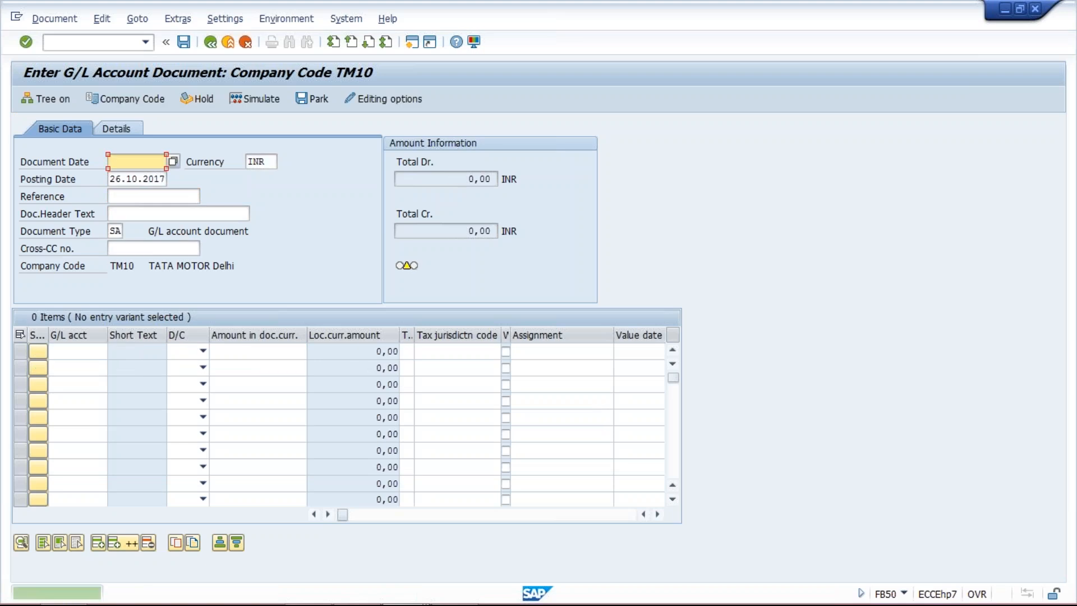
# Set the document date of the new TM10 document to 01.12.2017.
pyautogui.click(151, 168)
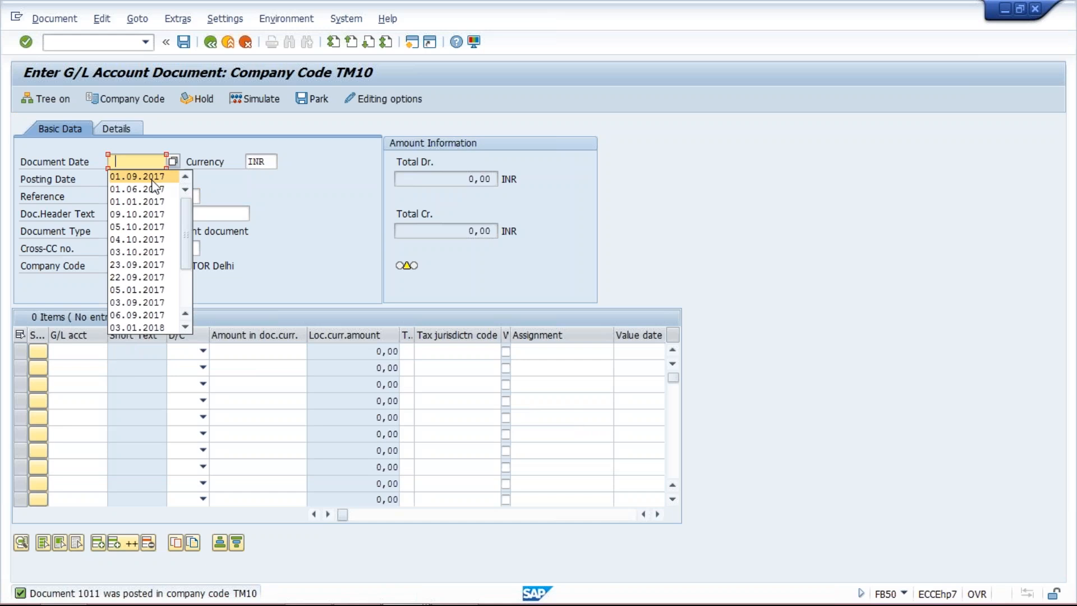
pyautogui.click(153, 178)
pyautogui.click(129, 163)
pyautogui.write('12.2017')
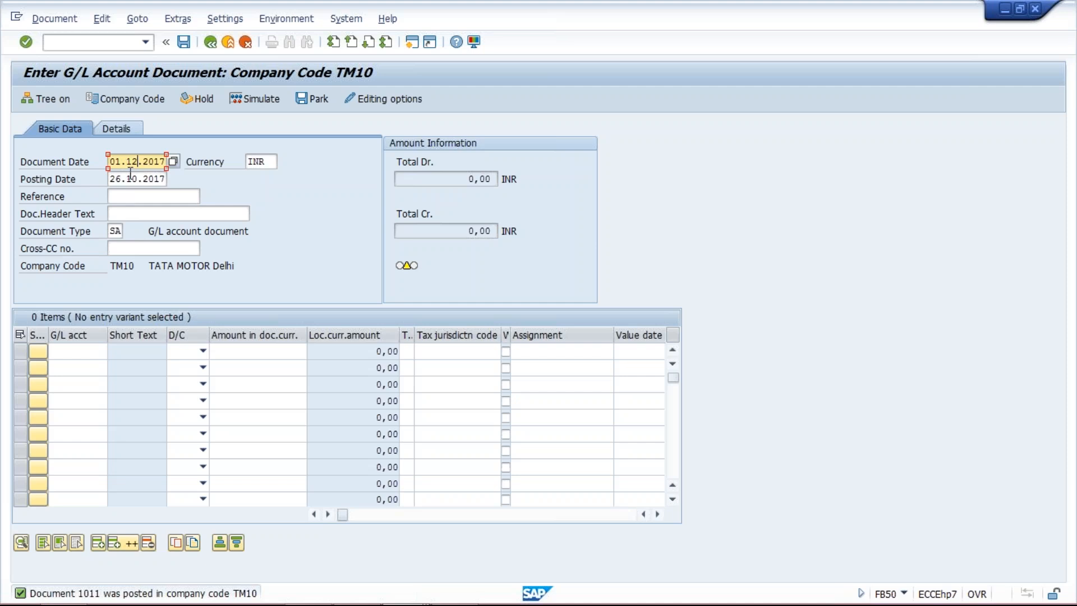
pyautogui.hotkey('ctrl', 'a')
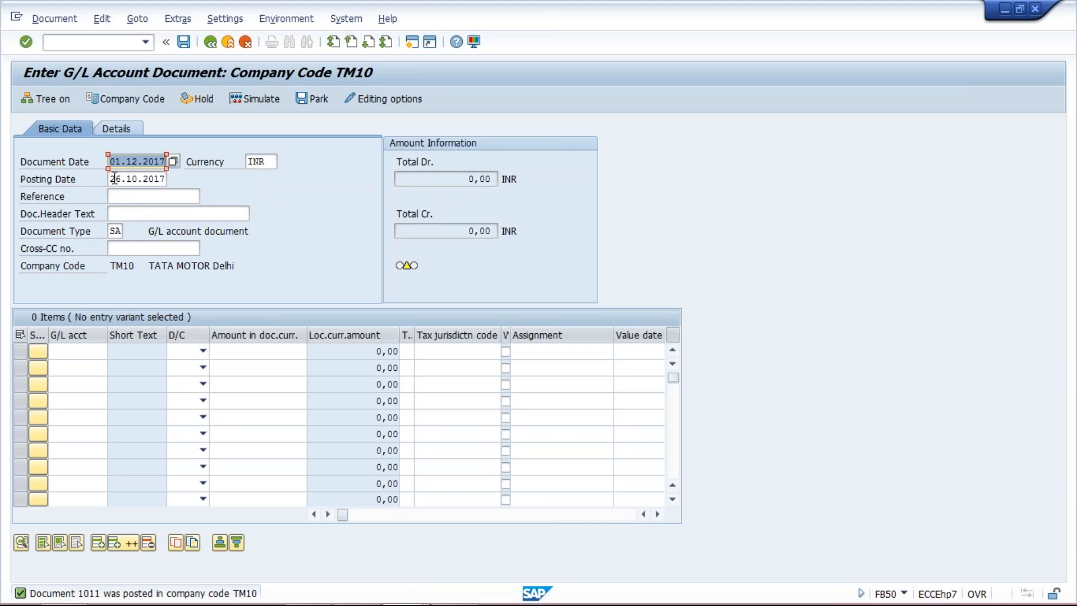
# Open transaction OB52 in a new session and position the posting periods list at variant TM10.
pyautogui.click(412, 43)
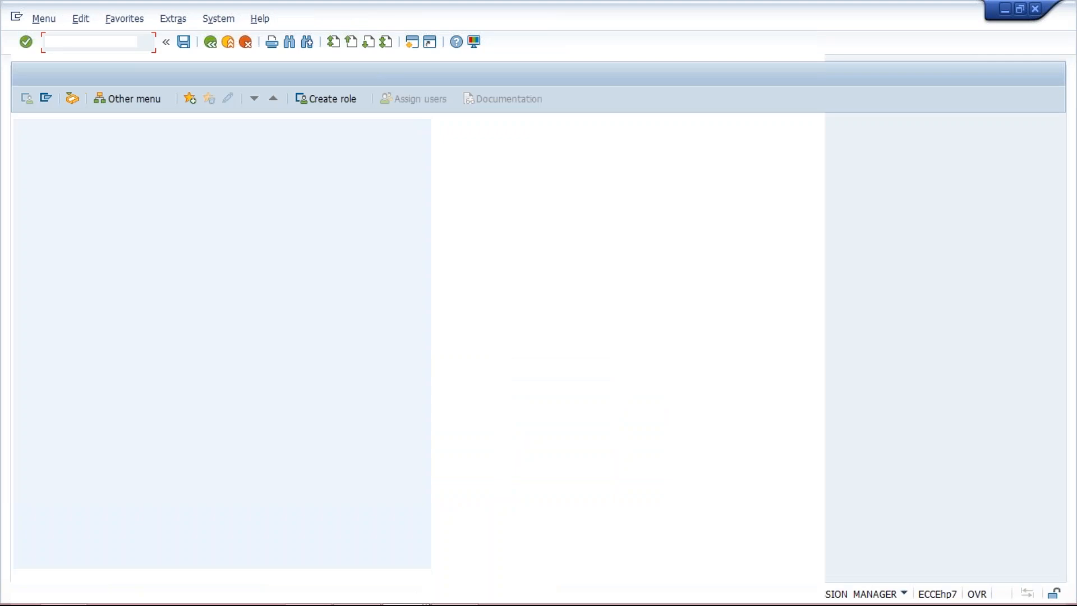
pyautogui.write('O')
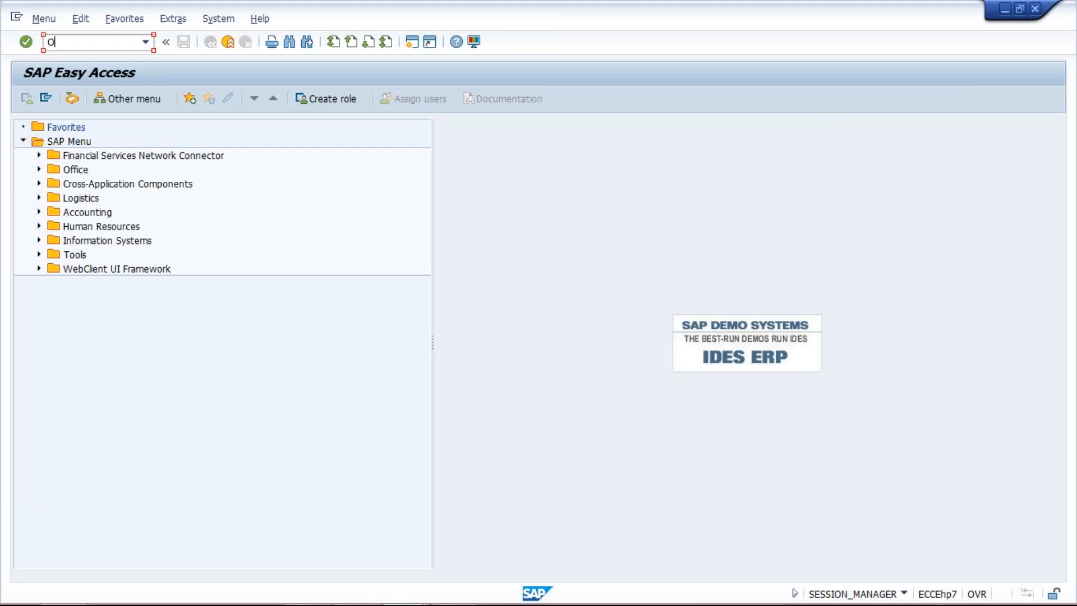
pyautogui.write('B52')
pyautogui.press('Return')
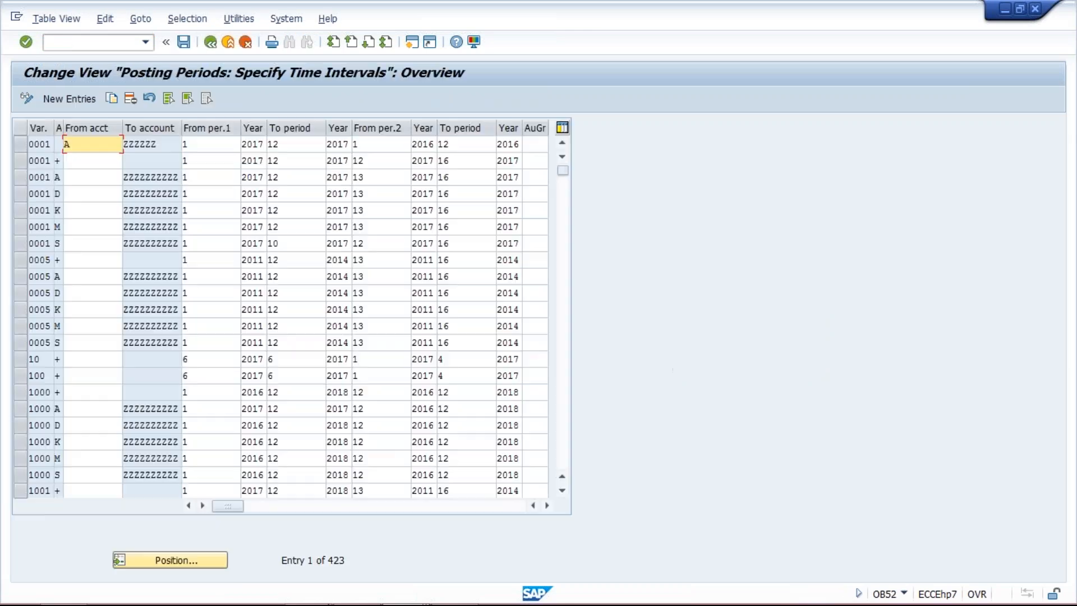
pyautogui.click(172, 565)
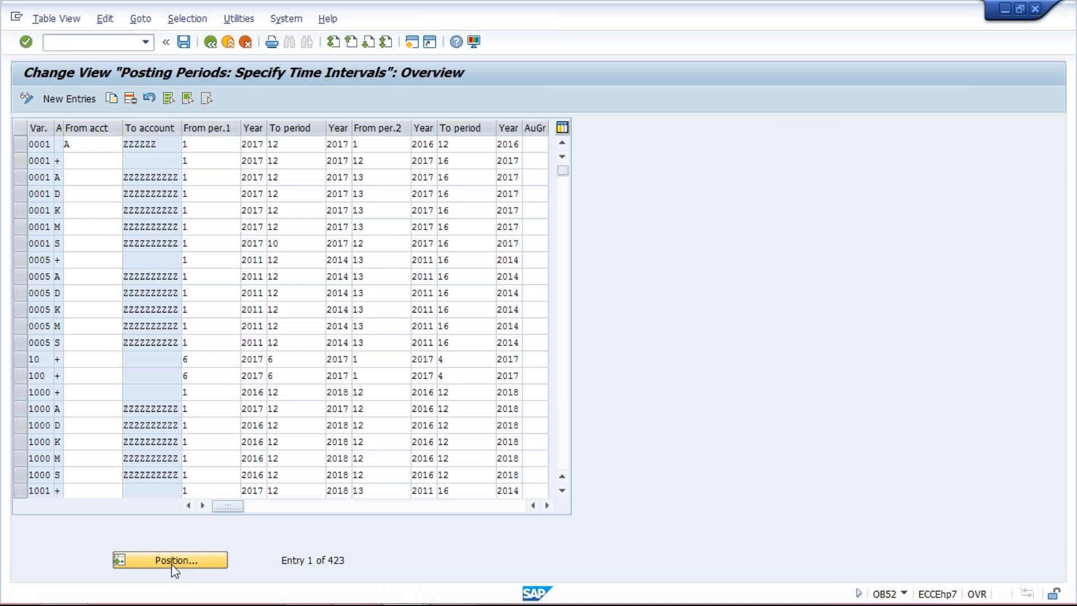
pyautogui.write('TM10')
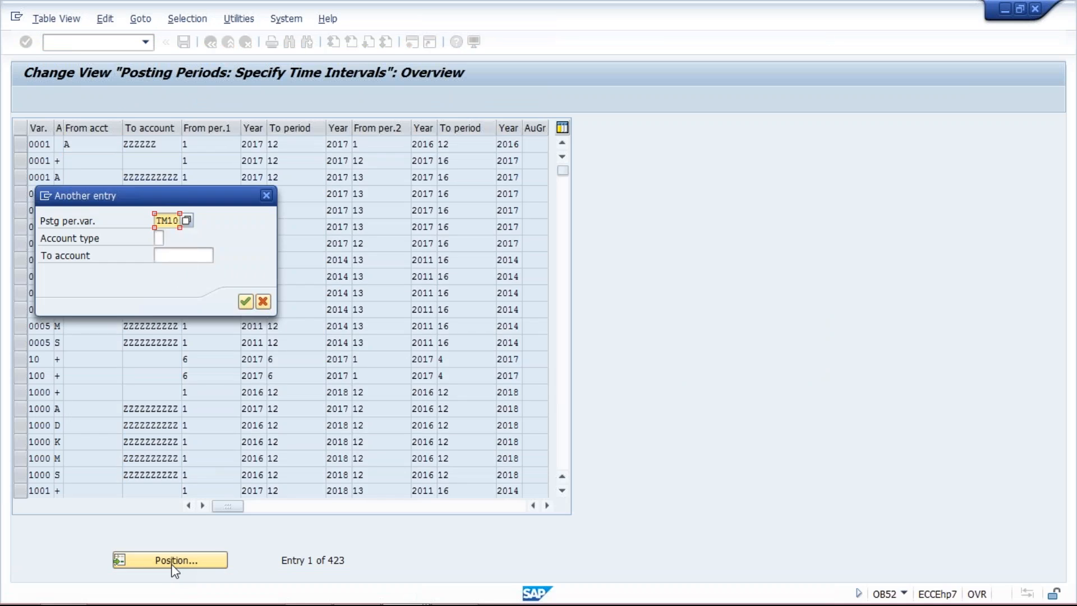
pyautogui.press('Return')
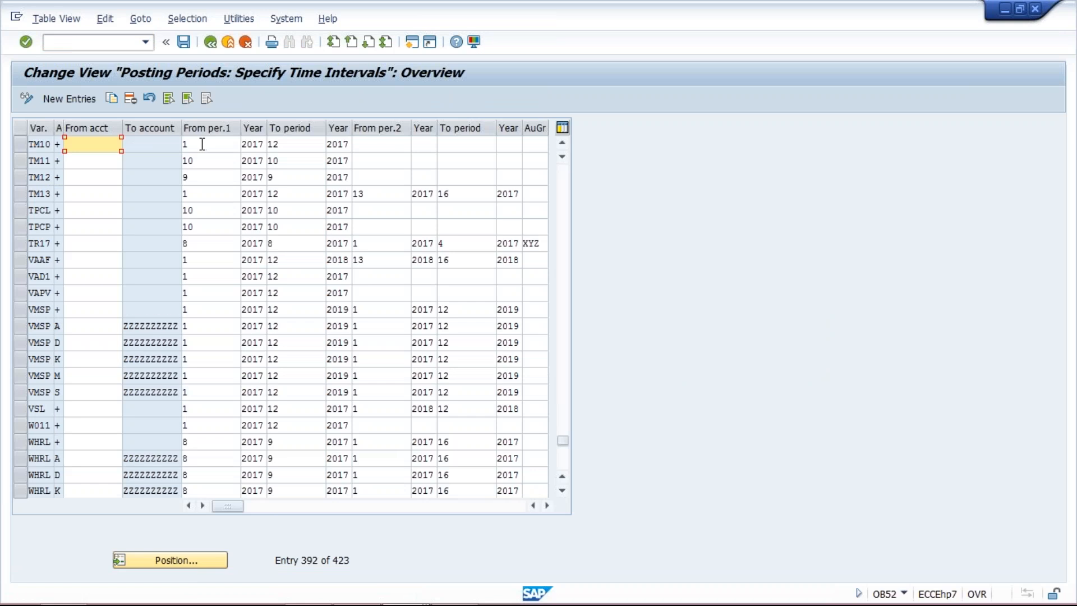
# Re-enter the end year of the first period interval for variant TM10 as 2017 and confirm the entry.
pyautogui.click(202, 144)
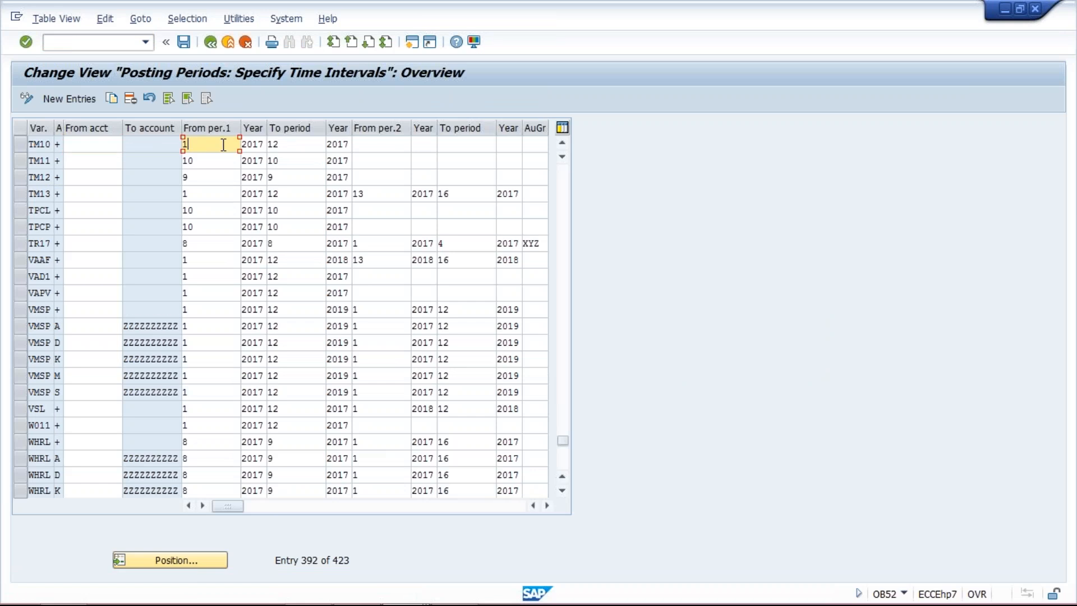
pyautogui.click(295, 145)
pyautogui.press('Tab')
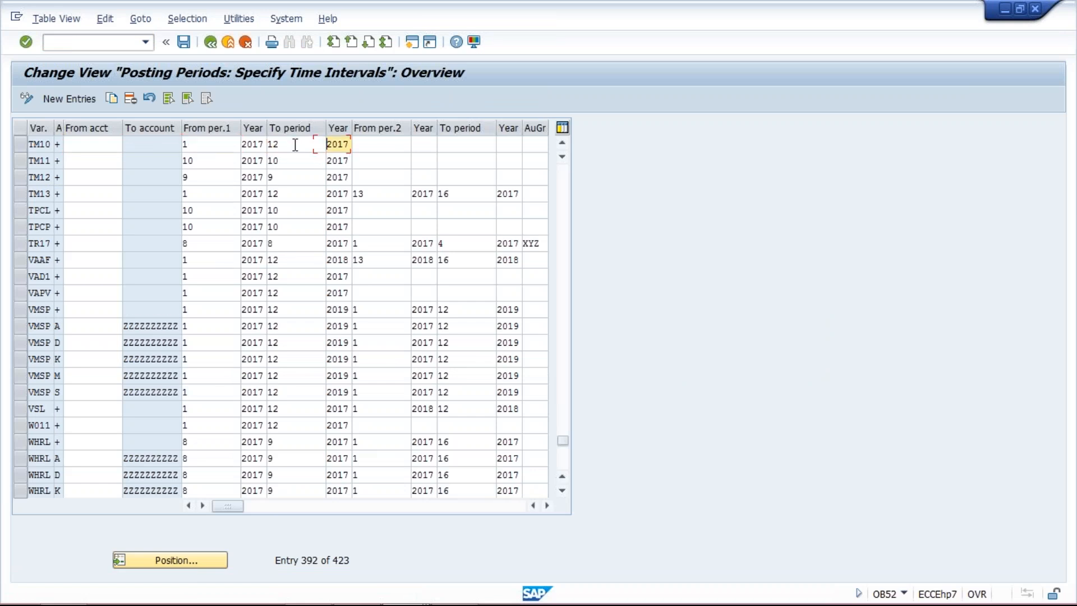
pyautogui.press('Right')
pyautogui.press('Right')
pyautogui.press('Right')
pyautogui.write('8')
pyautogui.press('BackSpace')
pyautogui.write('7')
pyautogui.press('Return')
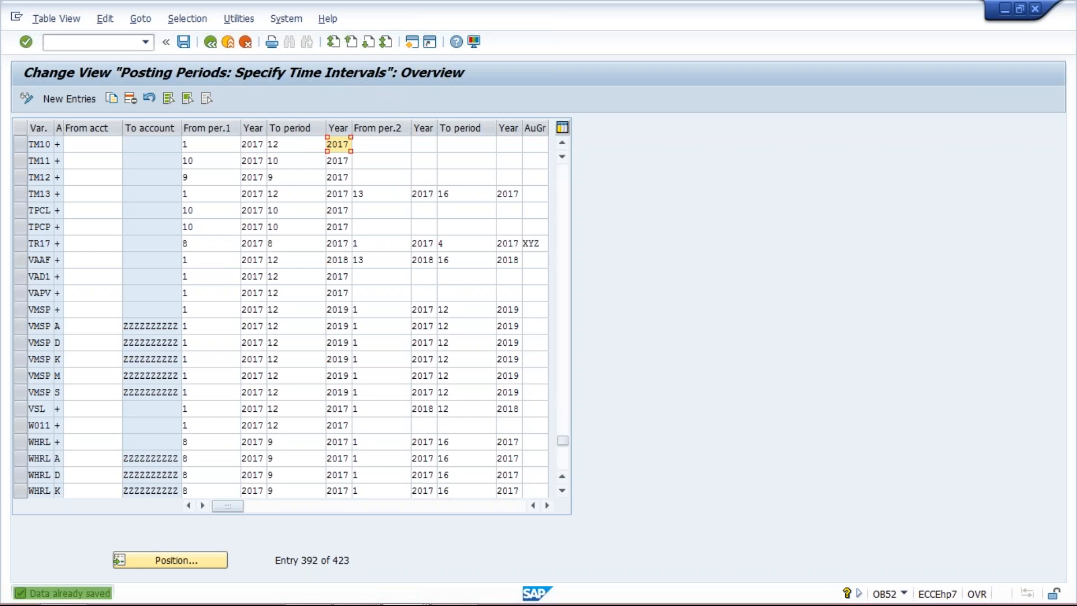
# Return to the G/L document entry session and set the document date and posting date to 01.01.2018.
pyautogui.moveTo(413, 593)
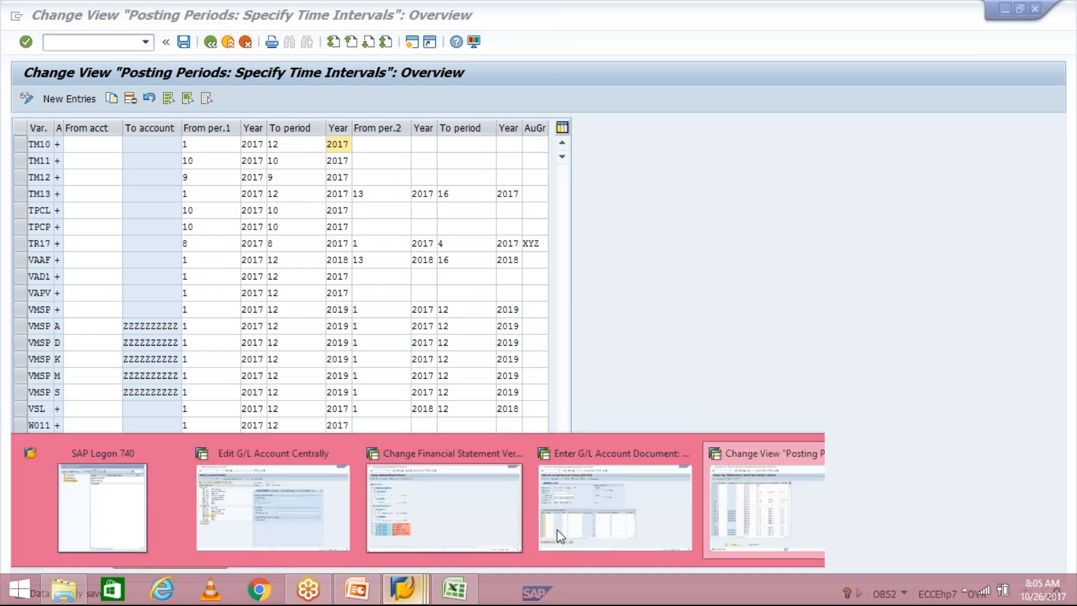
pyautogui.click(569, 537)
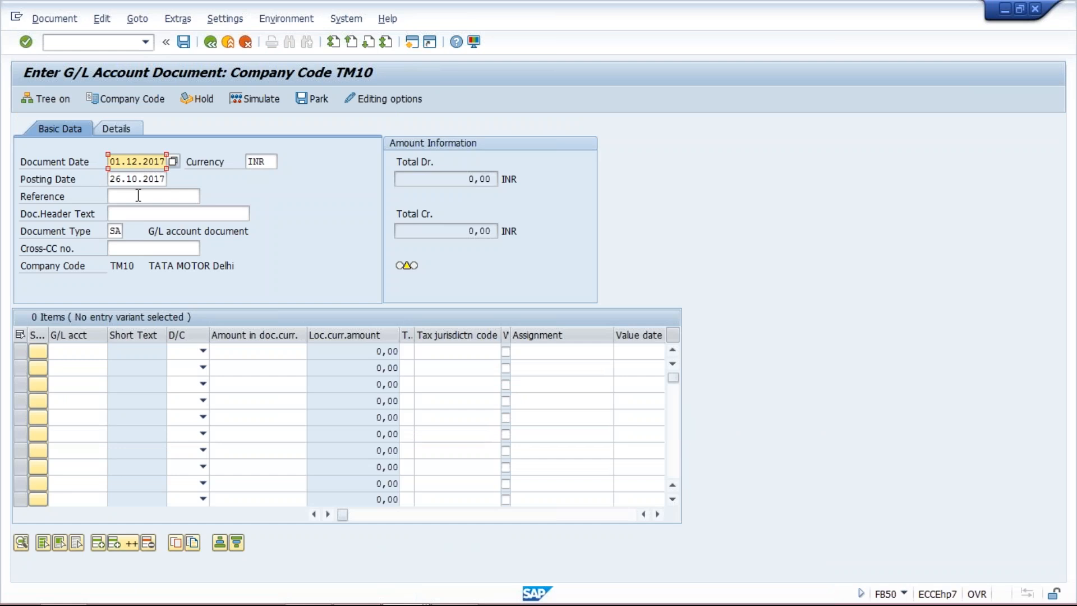
pyautogui.write('01')
pyautogui.write('.01.20')
pyautogui.write('17')
pyautogui.press('BackSpace')
pyautogui.write('8')
pyautogui.press('Tab')
pyautogui.press('Tab')
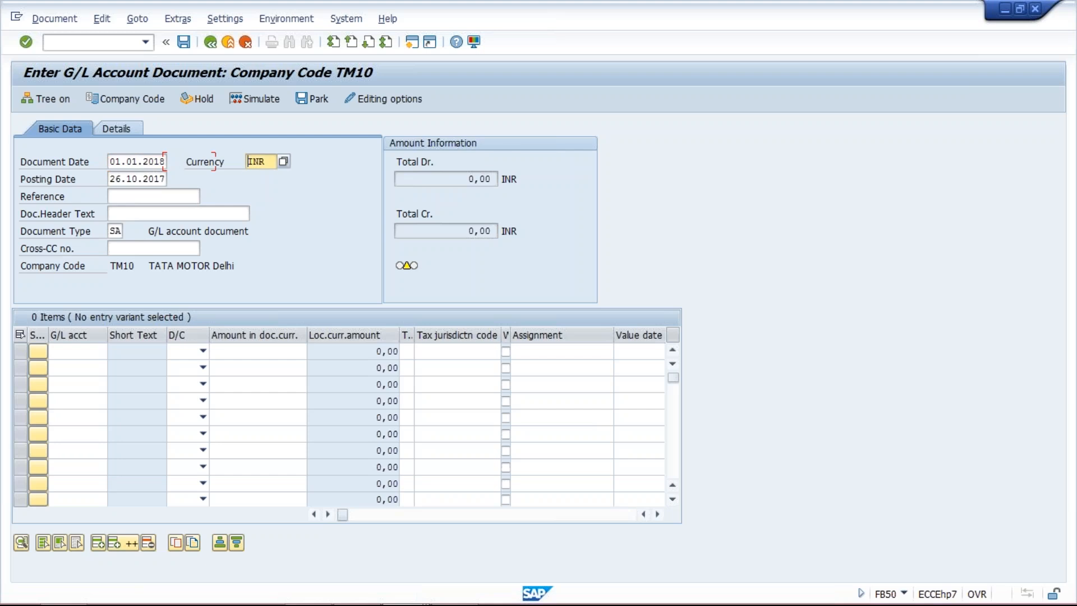
pyautogui.write('01.01.2018')
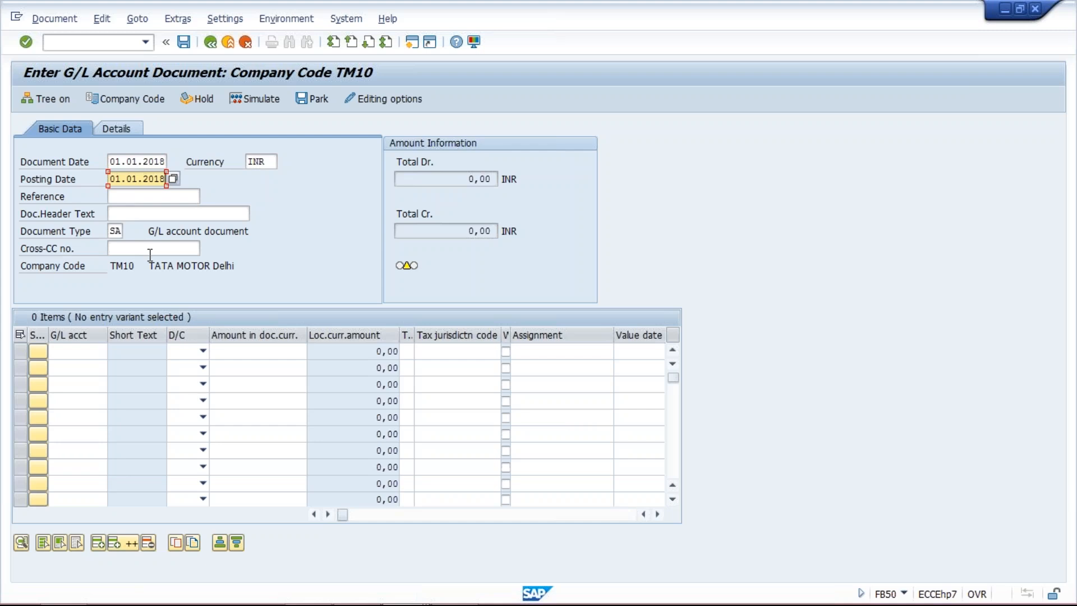
# In the posting periods session, set TM10's end year to 2018 and save it under the proposed customizing request.
pyautogui.moveTo(429, 590)
pyautogui.click(412, 595)
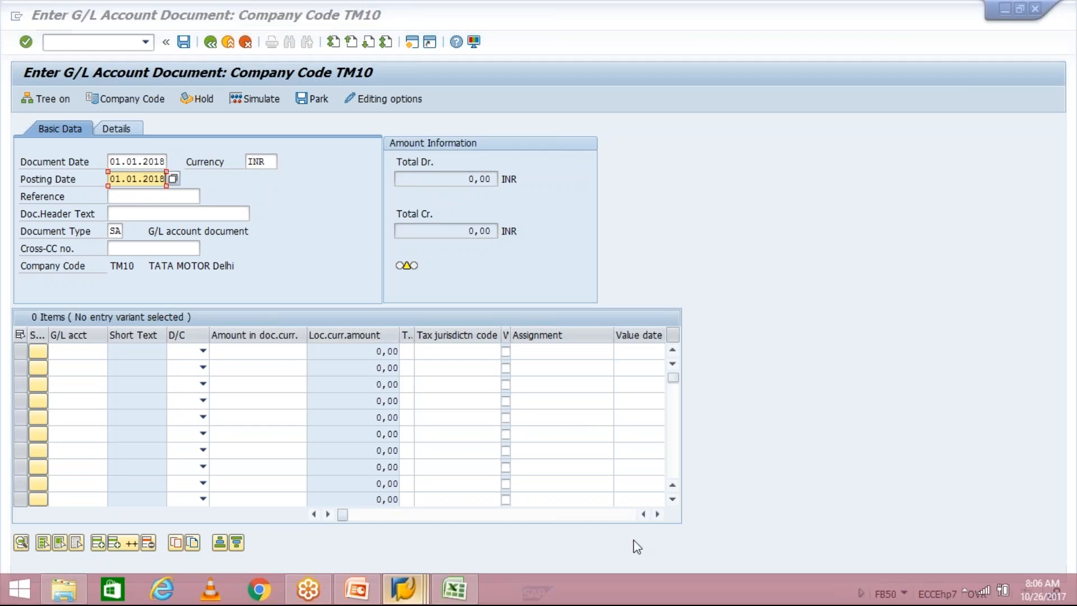
pyautogui.click(752, 514)
pyautogui.click(346, 144)
pyautogui.press('BackSpace')
pyautogui.write('8')
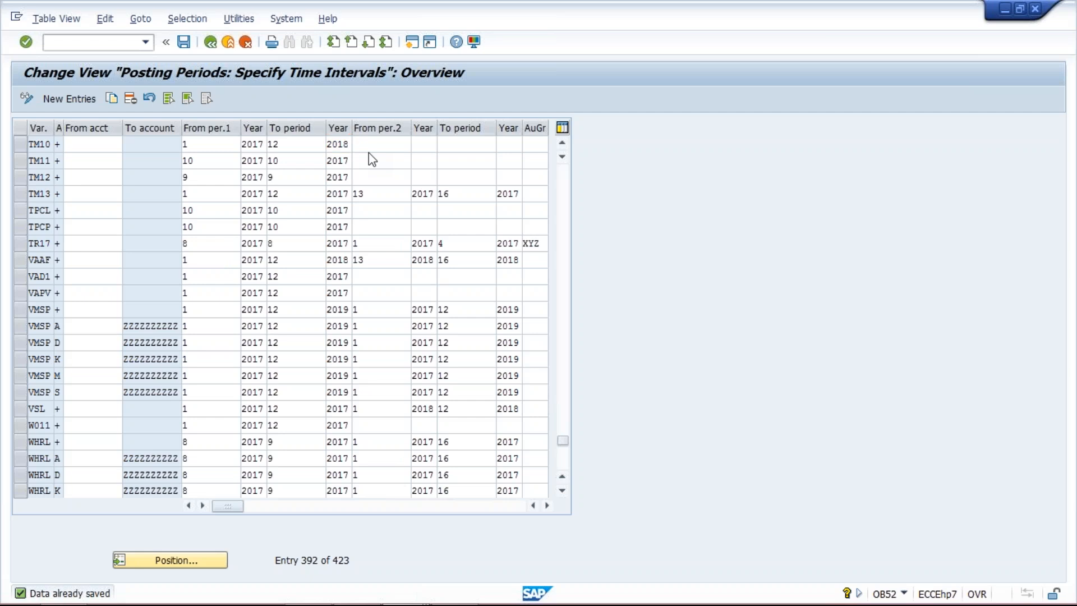
pyautogui.hotkey('ctrl', 's')
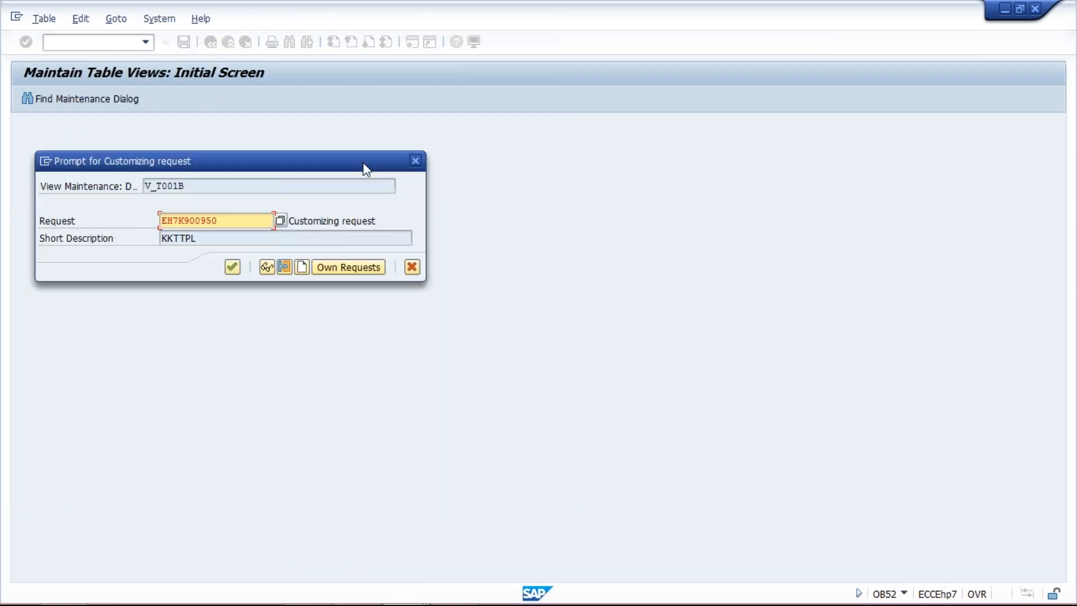
pyautogui.click(231, 271)
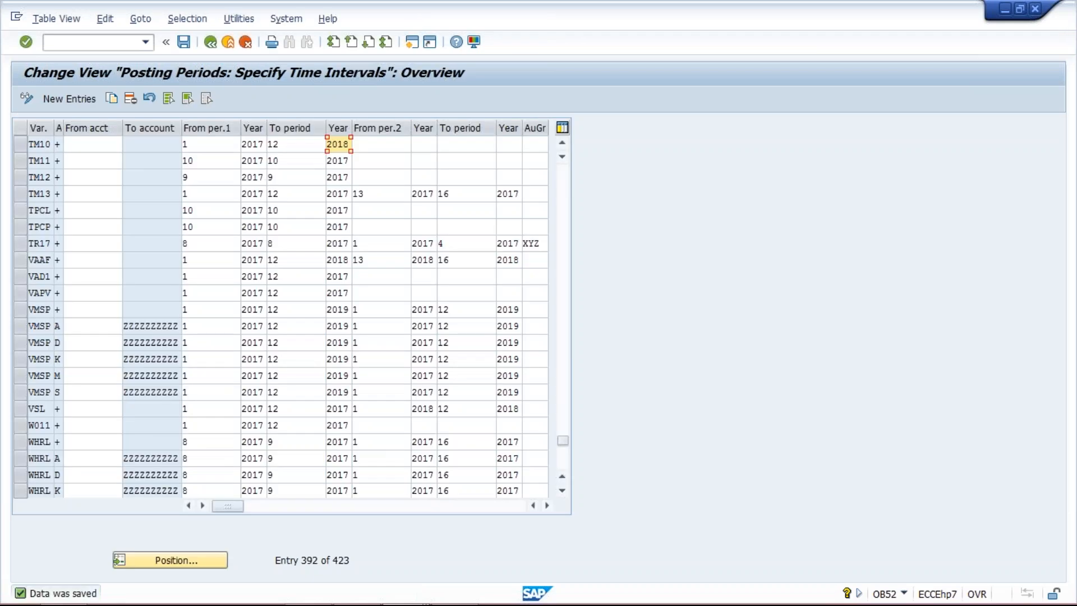
pyautogui.moveTo(497, 585)
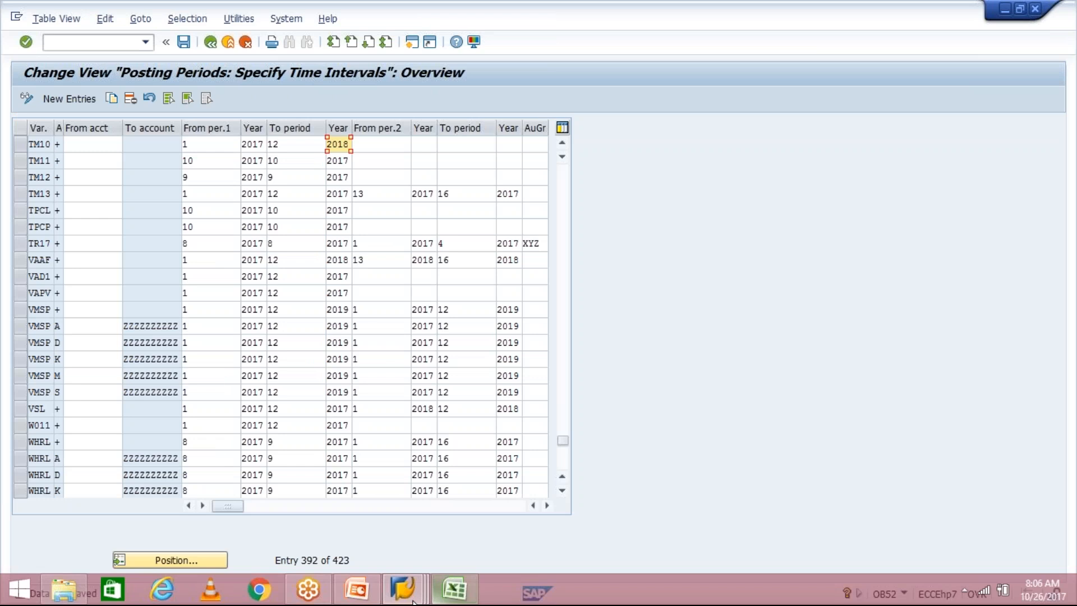
# Return to the G/L document entry session and enter account 4020 as a debit line and account 4021 as a credit line.
pyautogui.click(583, 515)
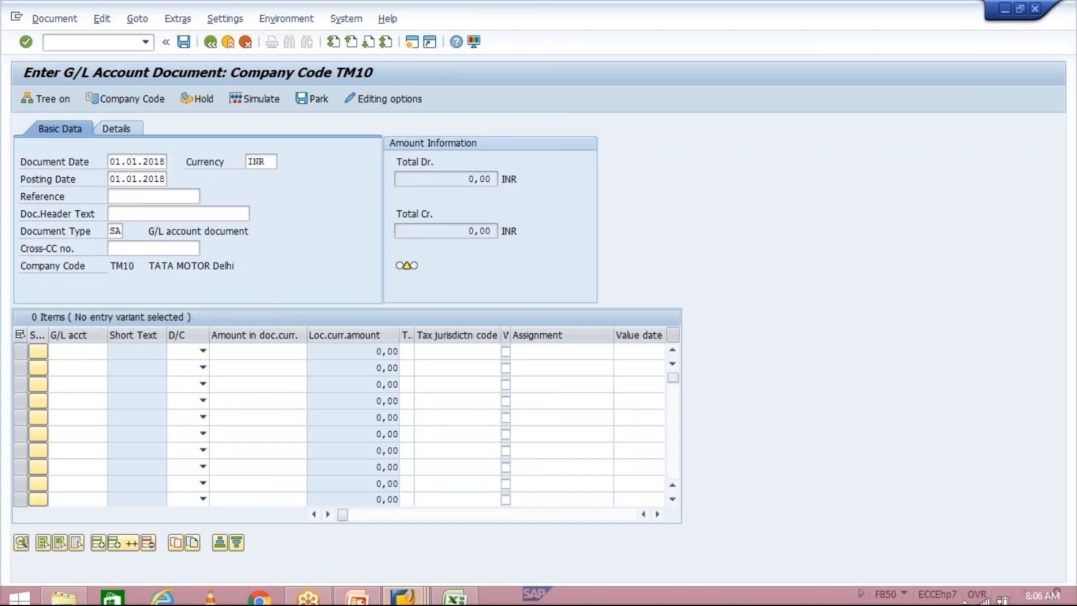
pyautogui.click(80, 353)
pyautogui.click(63, 365)
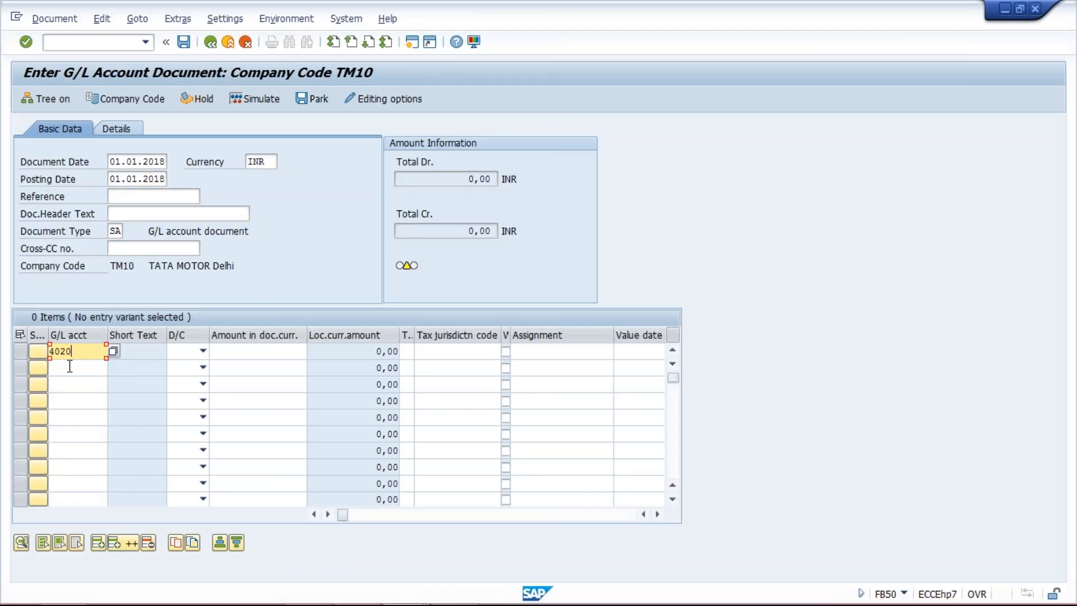
pyautogui.click(67, 368)
pyautogui.click(62, 395)
pyautogui.click(202, 351)
pyautogui.click(176, 379)
pyautogui.click(190, 368)
pyautogui.click(188, 382)
# Set both line amounts to 500 and try to post the G/L document dated 01.01.2018.
pyautogui.click(264, 352)
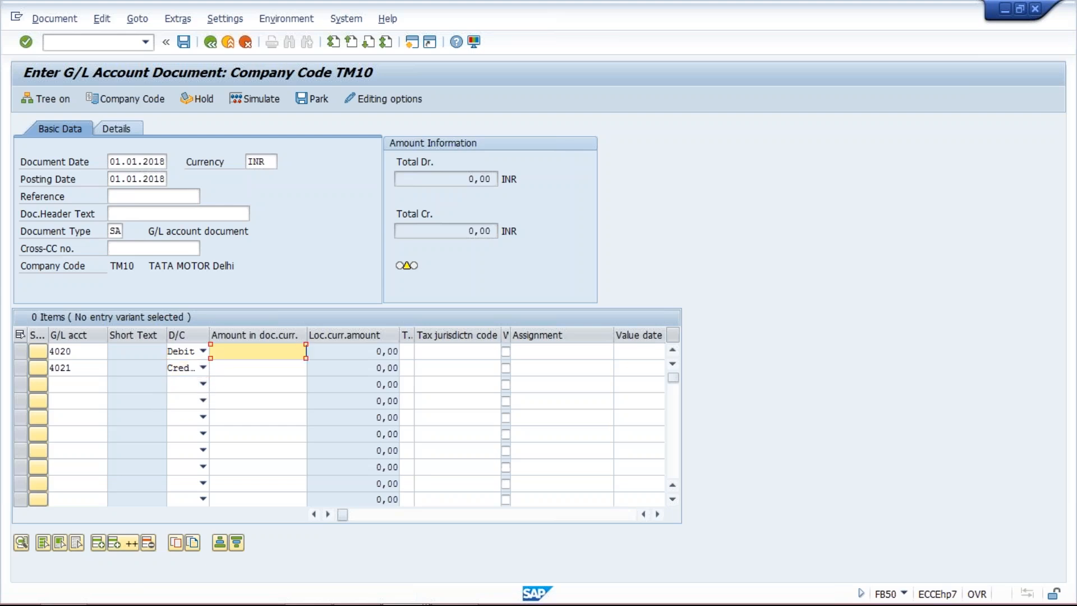
pyautogui.write('500')
pyautogui.click(264, 368)
pyautogui.write('500')
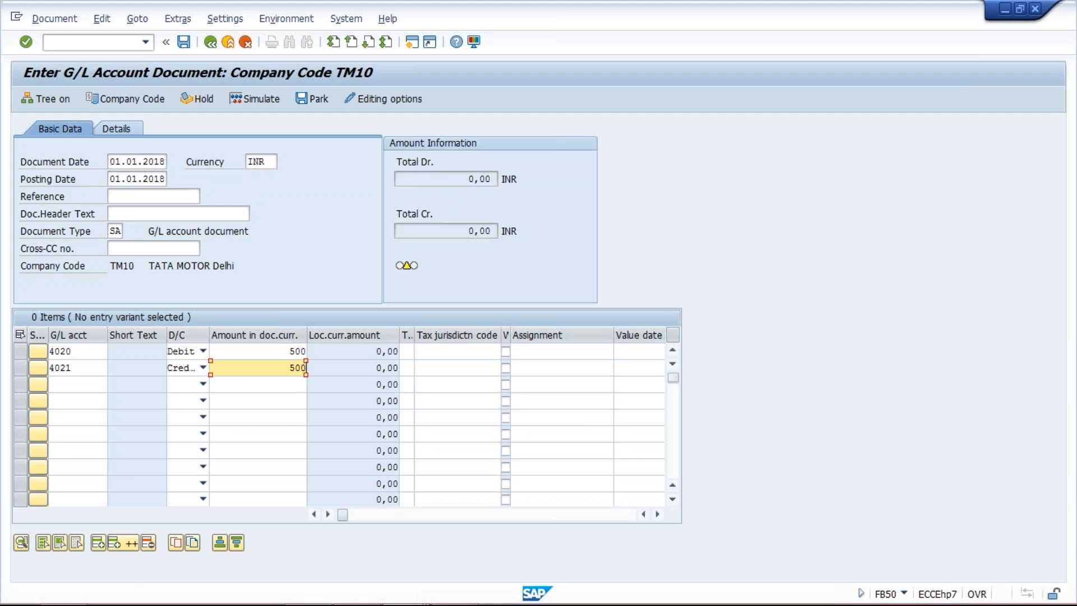
pyautogui.press('Return')
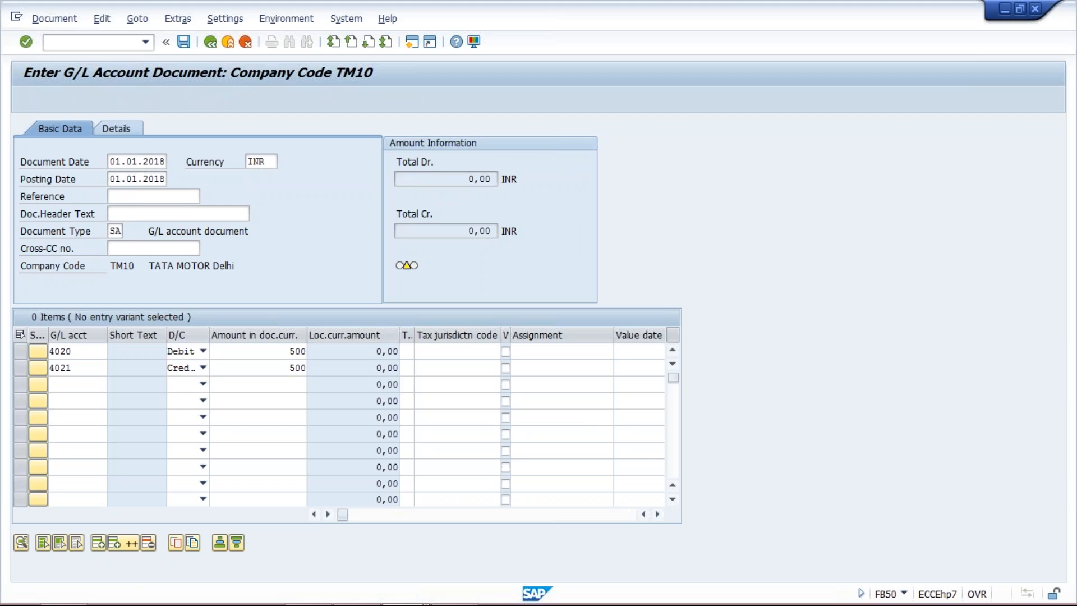
pyautogui.press('Return')
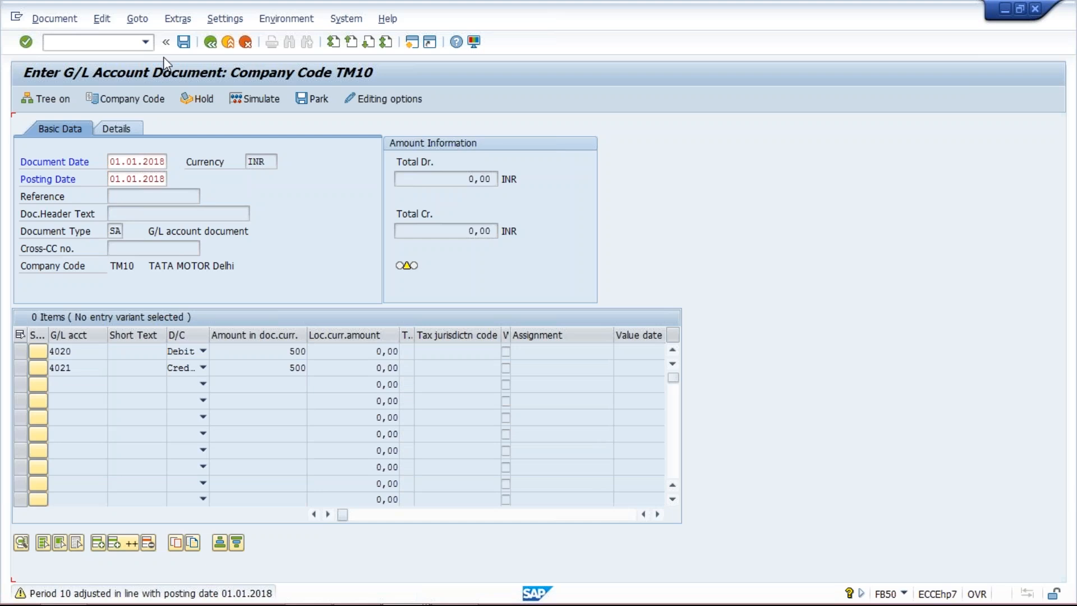
pyautogui.click(183, 43)
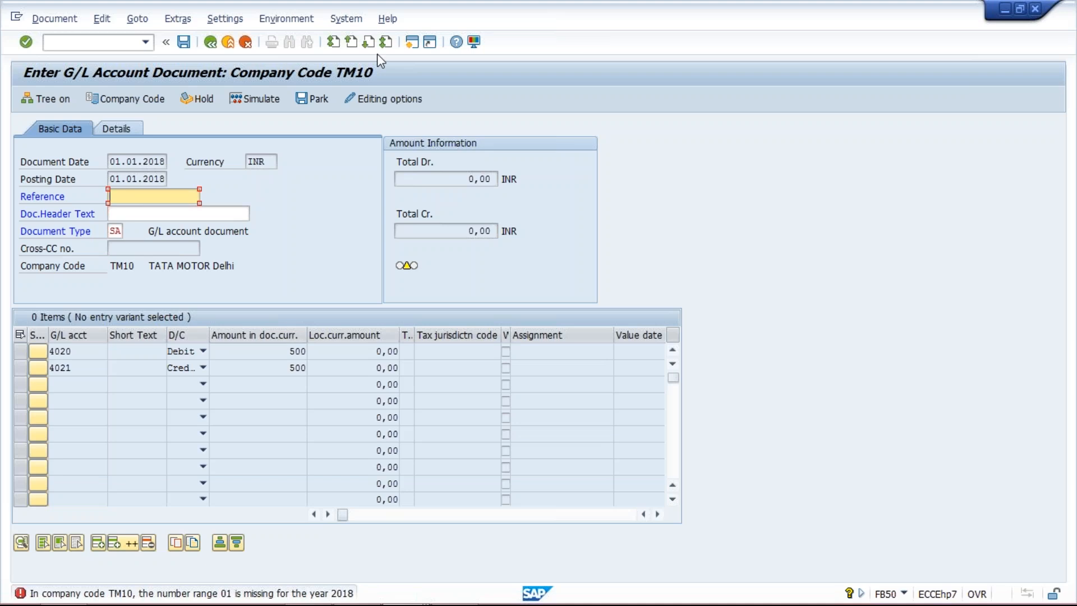
# Open transaction FBN1 in a new session and open company code TM10's number range intervals for editing.
pyautogui.click(412, 48)
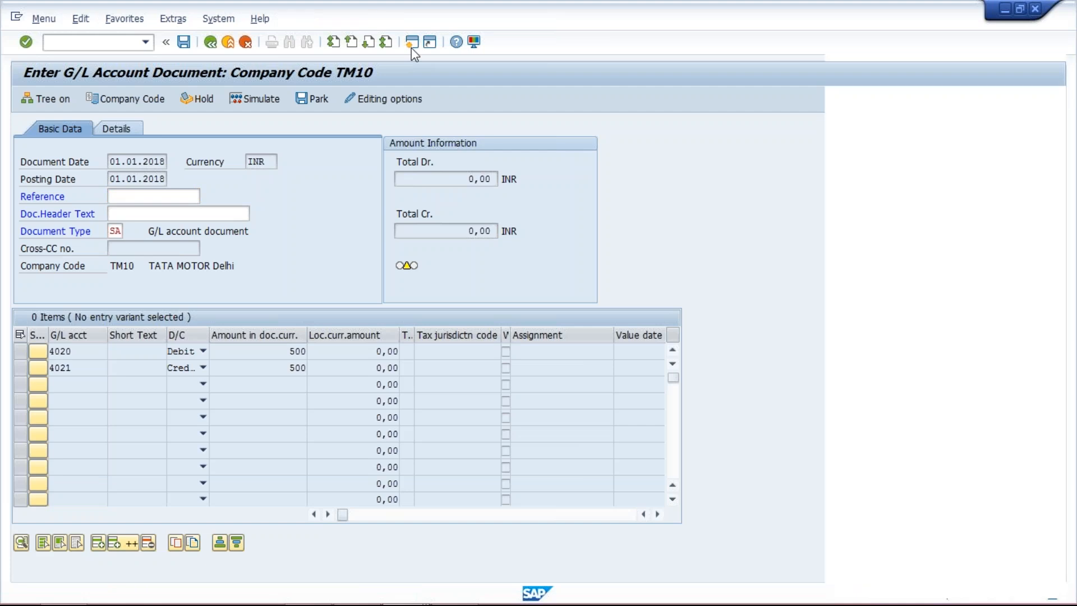
pyautogui.write('FB')
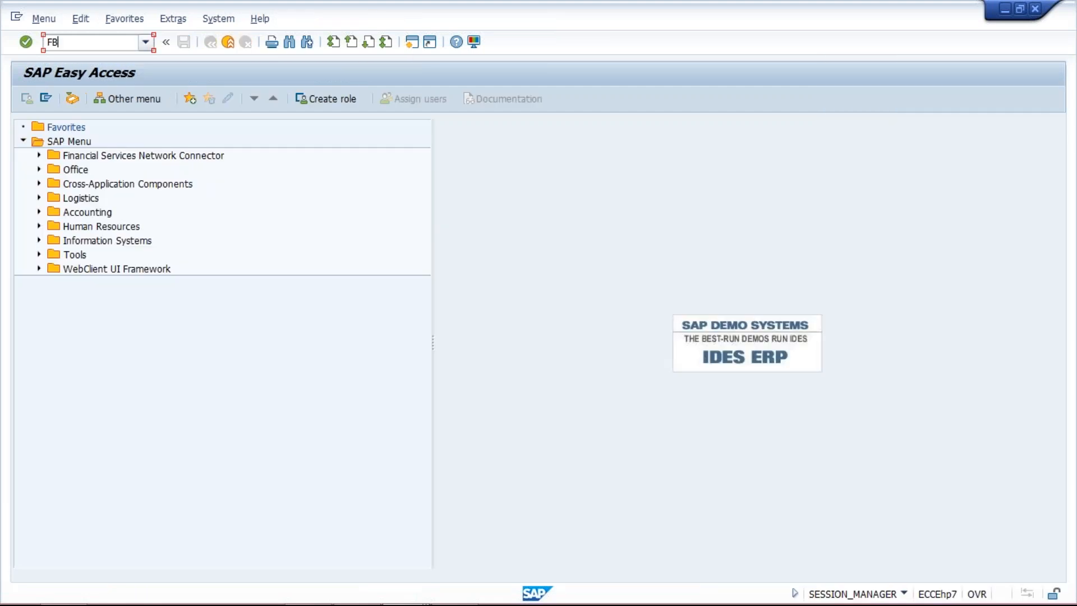
pyautogui.write('N1')
pyautogui.press('Return')
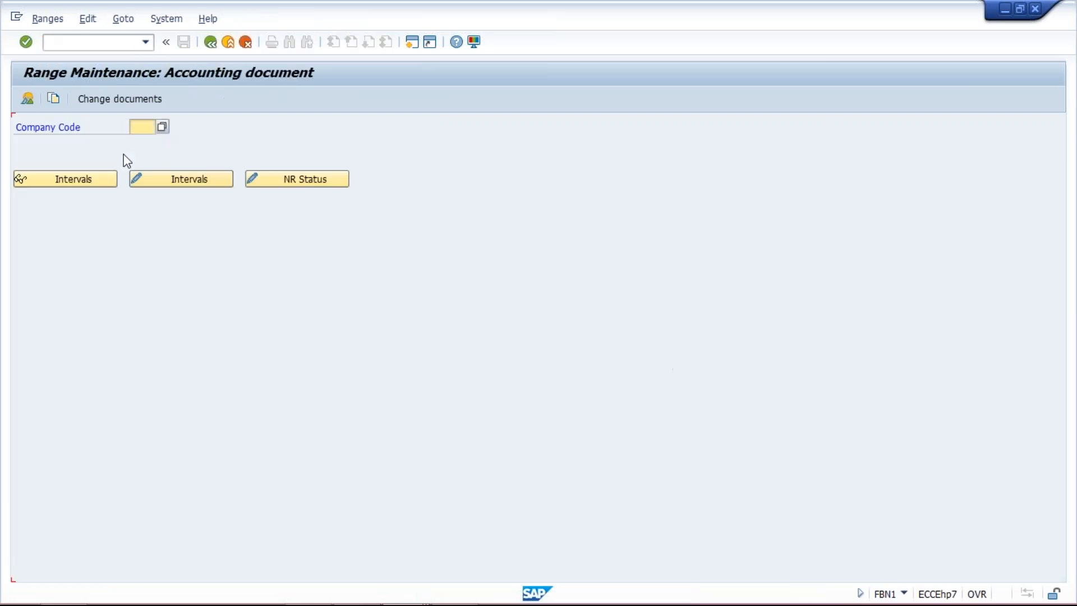
pyautogui.write('TM1')
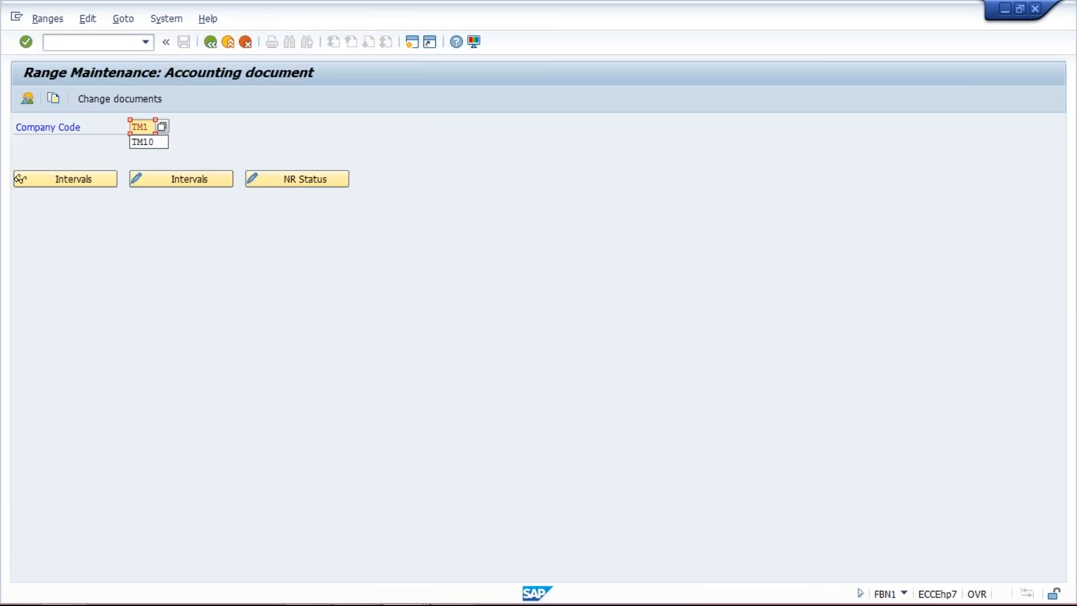
pyautogui.write('0')
pyautogui.click(187, 184)
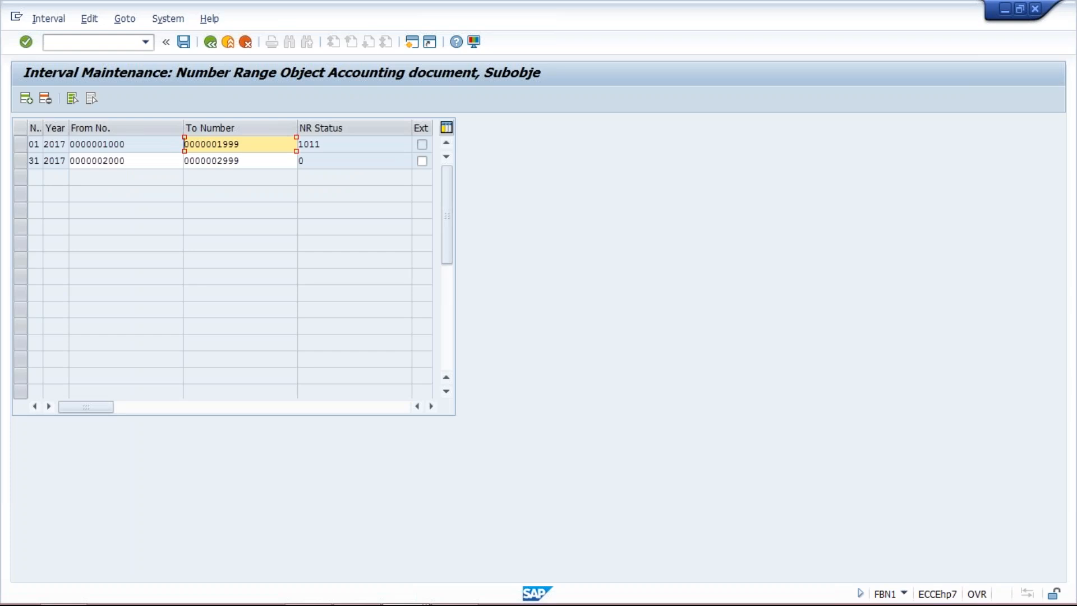
# Add number range interval 01 for year 2018, from 1000 to 1999, and save it, acknowledging the transport notice.
pyautogui.click(26, 99)
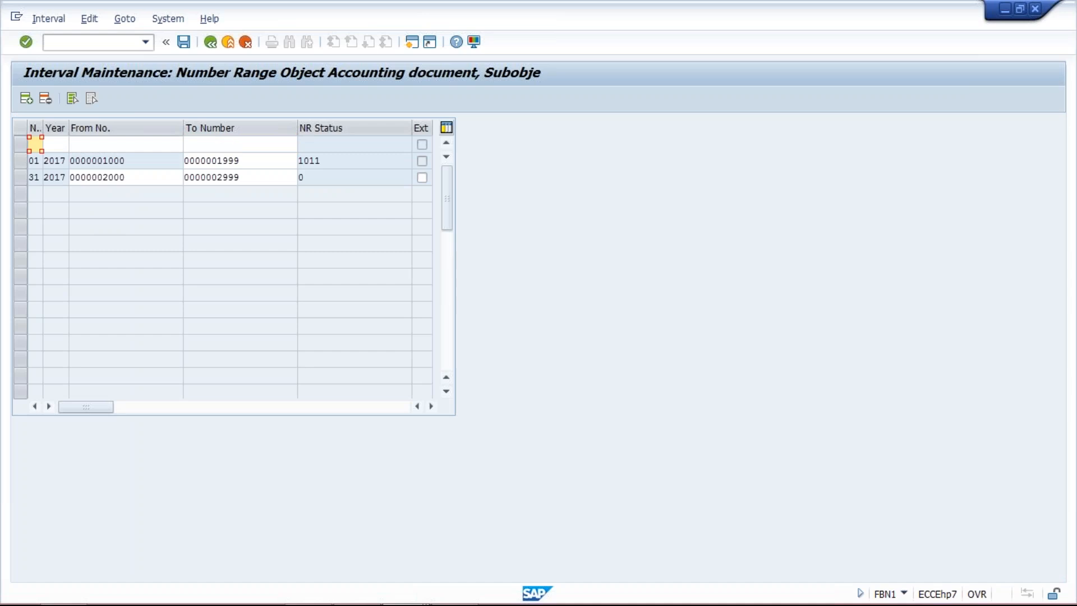
pyautogui.write('01 ')
pyautogui.write('2017')
pyautogui.press('BackSpace')
pyautogui.write('8')
pyautogui.press('Tab')
pyautogui.write('1000')
pyautogui.press('Tab')
pyautogui.write('1999')
pyautogui.press('Return')
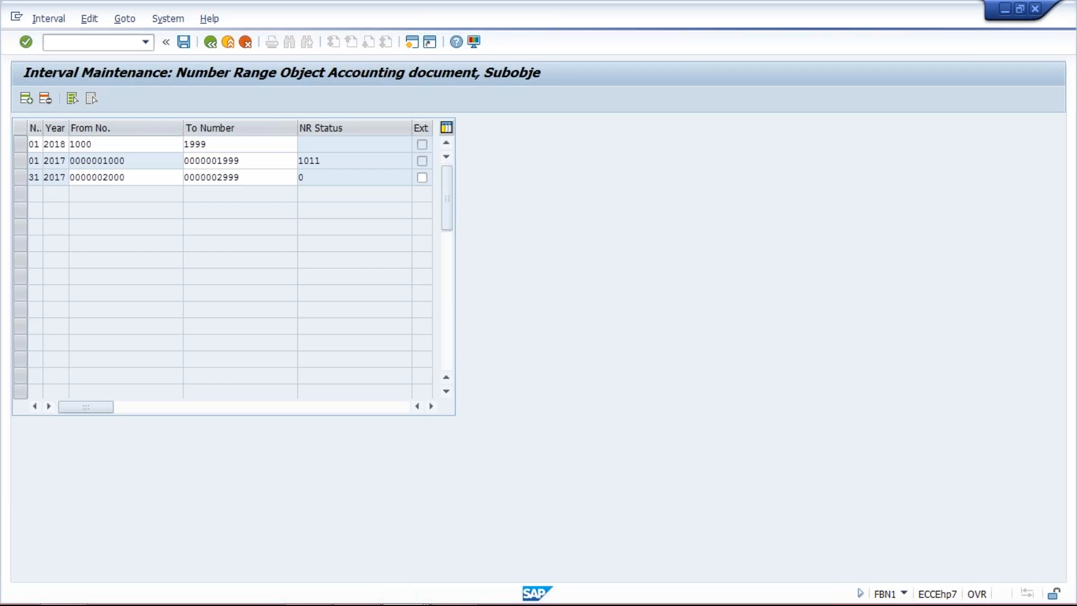
pyautogui.hotkey('ctrl', 's')
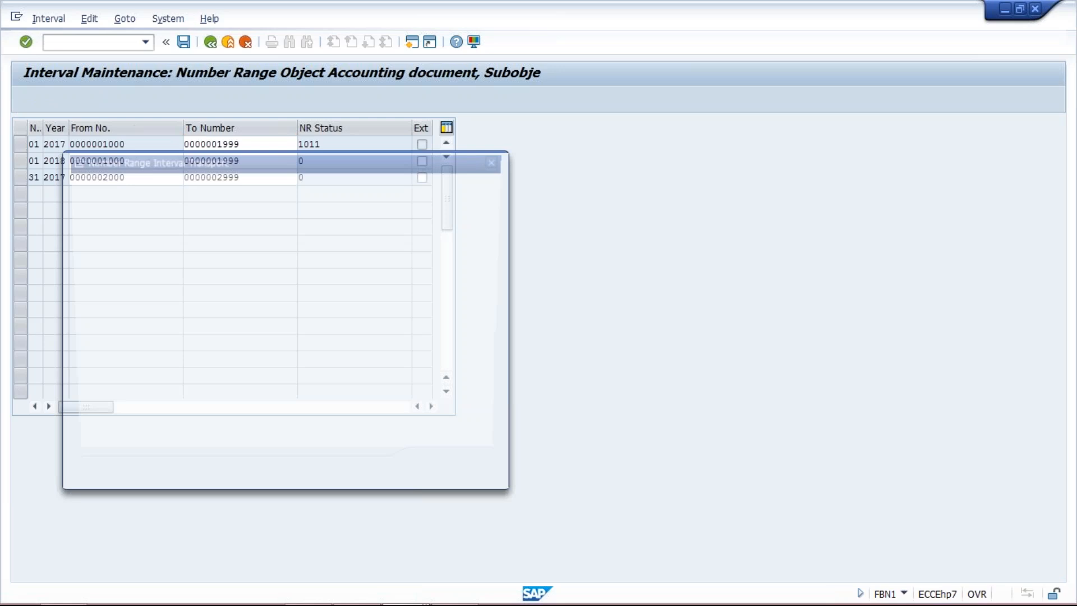
pyautogui.click(442, 475)
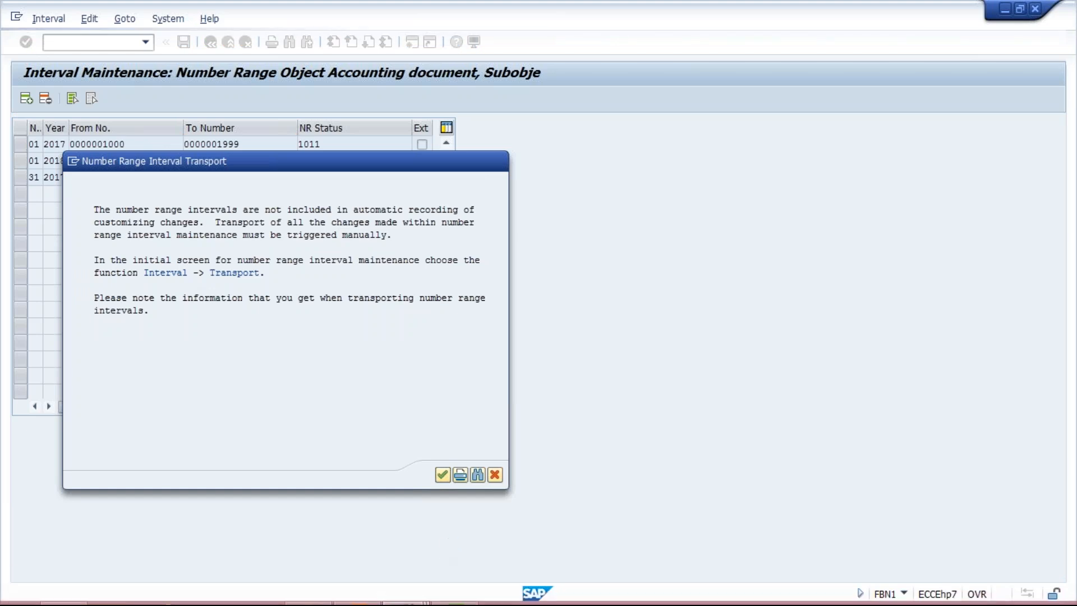
# Return to the G/L document entry session, revalidate the pending 500 INR document, and post it.
pyautogui.click(417, 597)
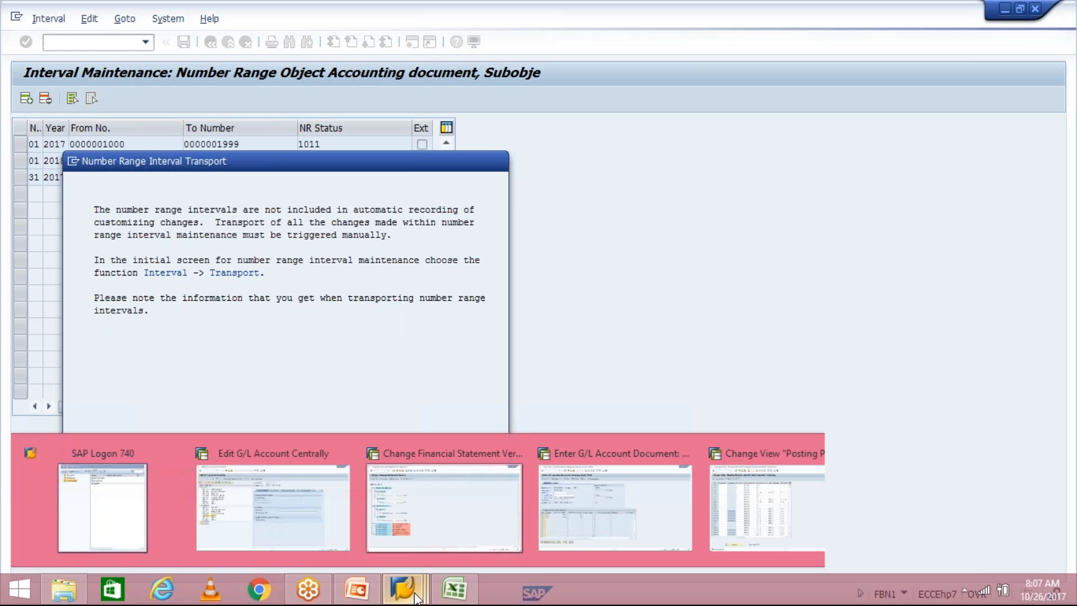
pyautogui.click(588, 503)
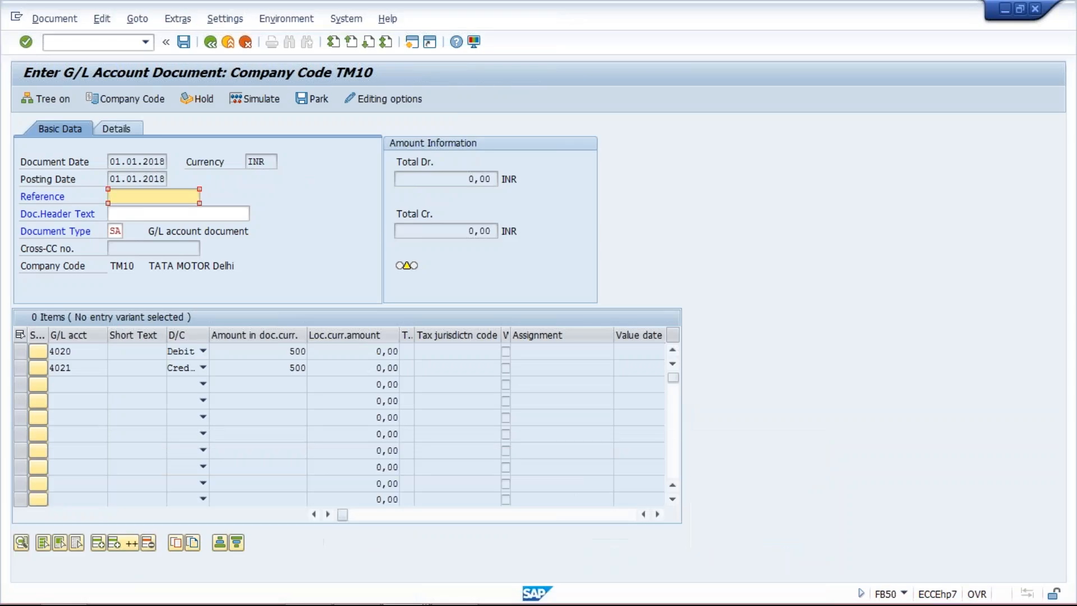
pyautogui.press('Return')
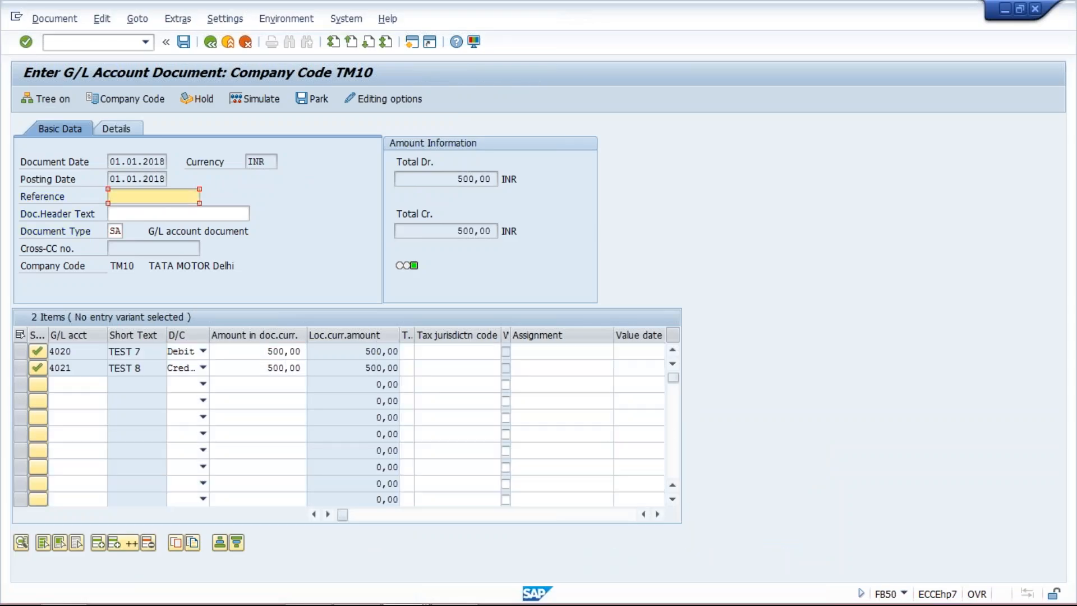
pyautogui.click(183, 45)
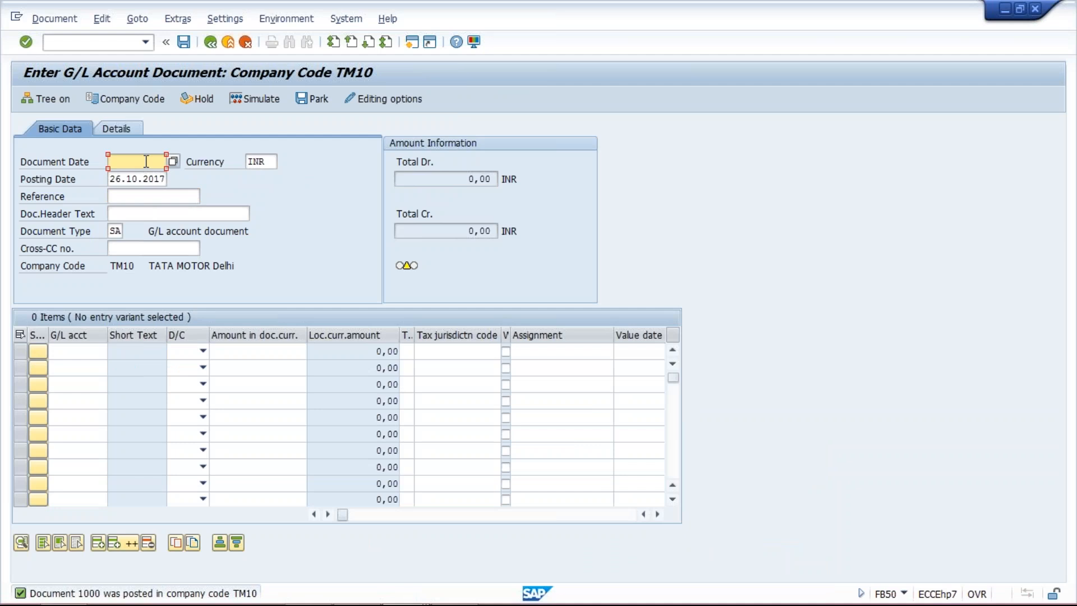
# Set the document date and posting date of the new G/L document to 01.03.2018.
pyautogui.write('01.03.2018')
pyautogui.hotkey('ctrl', 'a')
pyautogui.hotkey('ctrl', 'c')
pyautogui.press('Tab')
pyautogui.press('Tab')
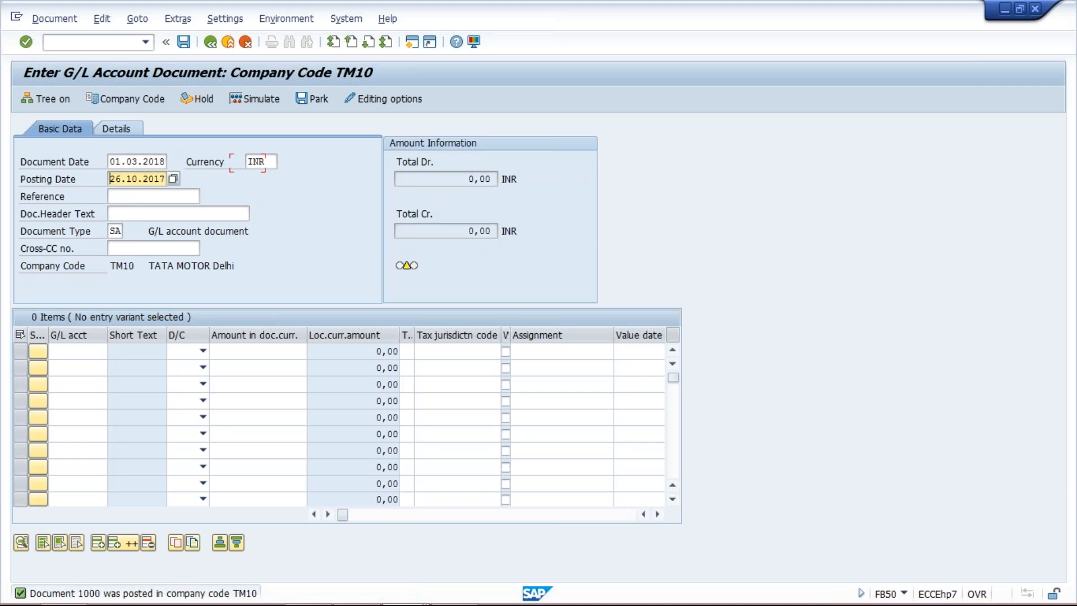
pyautogui.hotkey('ctrl', 'a')
pyautogui.hotkey('ctrl', 'v')
# Enter account 4021 as a credit line and account 4020 as a debit line in the G/L document.
pyautogui.click(74, 355)
pyautogui.write('2')
pyautogui.press('BackSpace')
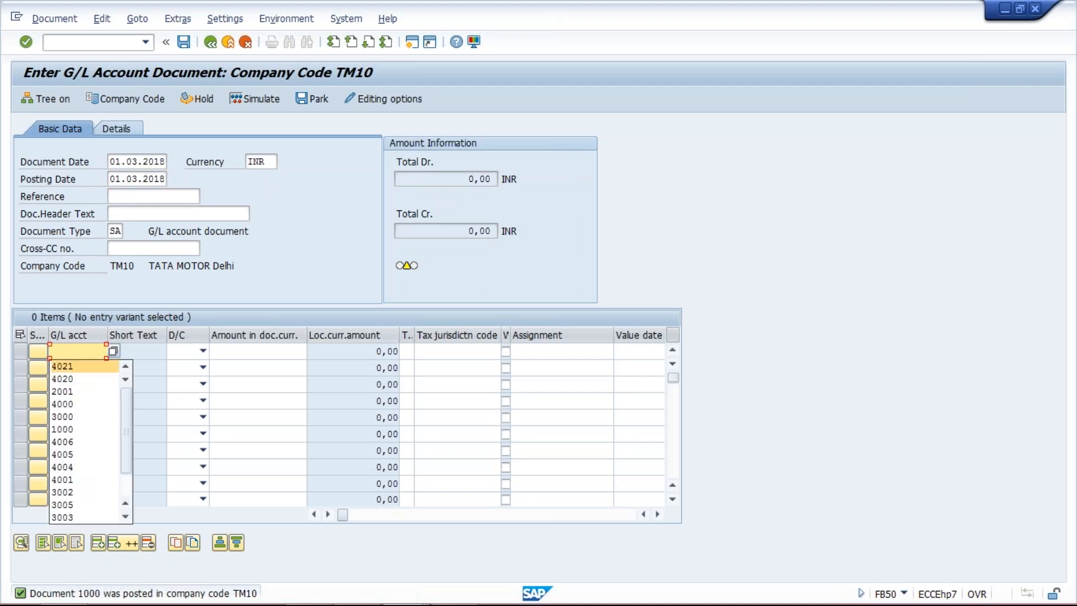
pyautogui.click(63, 369)
pyautogui.click(63, 370)
pyautogui.click(79, 402)
pyautogui.click(196, 352)
pyautogui.click(185, 365)
pyautogui.click(190, 369)
# Set both line amounts to 1000 and post the G/L document dated 01.03.2018.
pyautogui.click(255, 351)
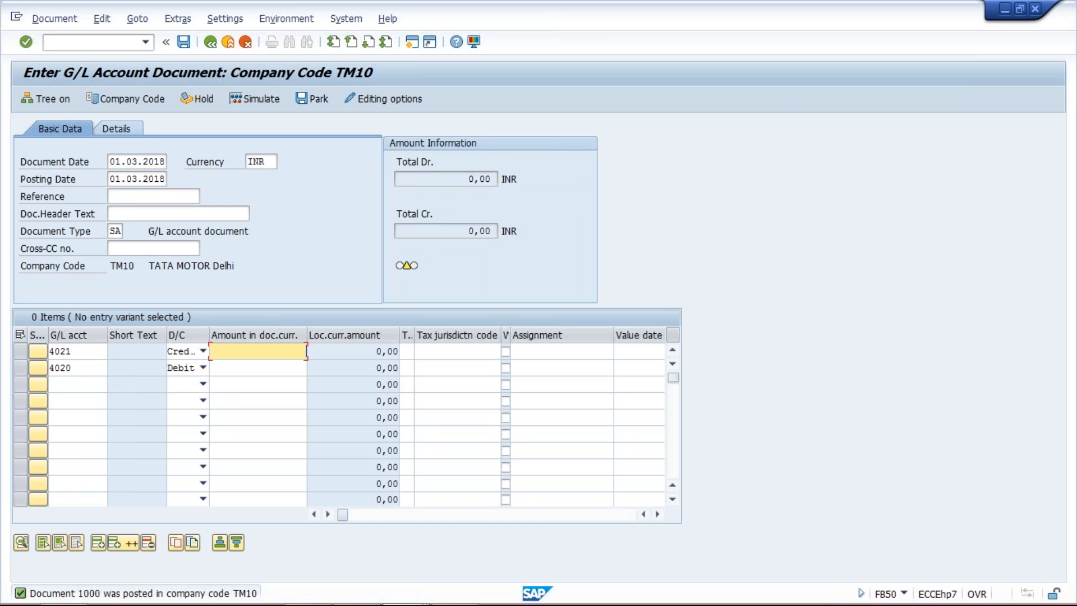
pyautogui.write('1000')
pyautogui.click(260, 363)
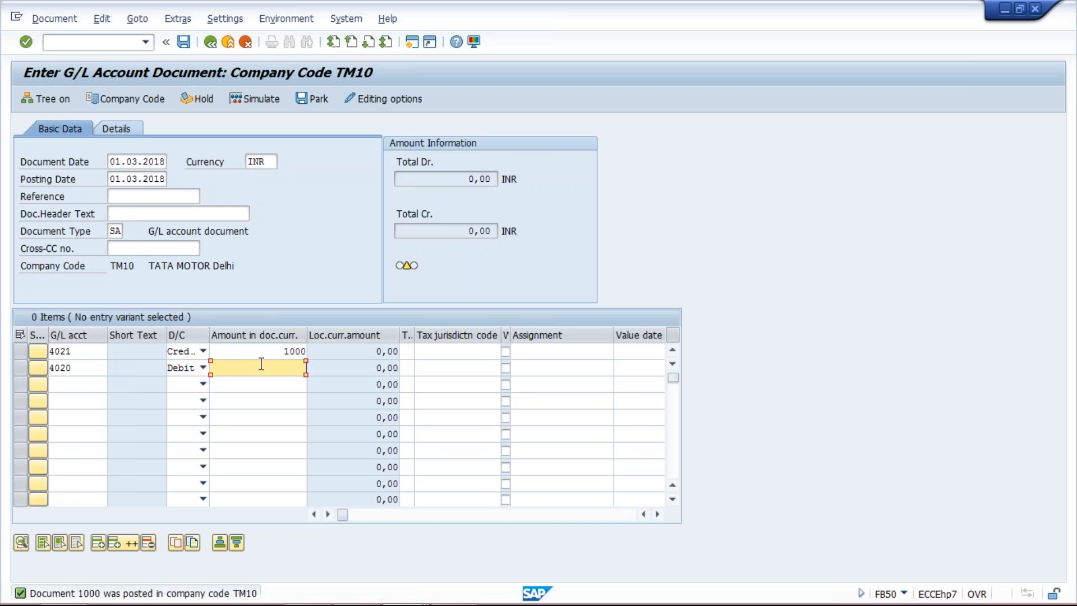
pyautogui.write('1000')
pyautogui.press('Return')
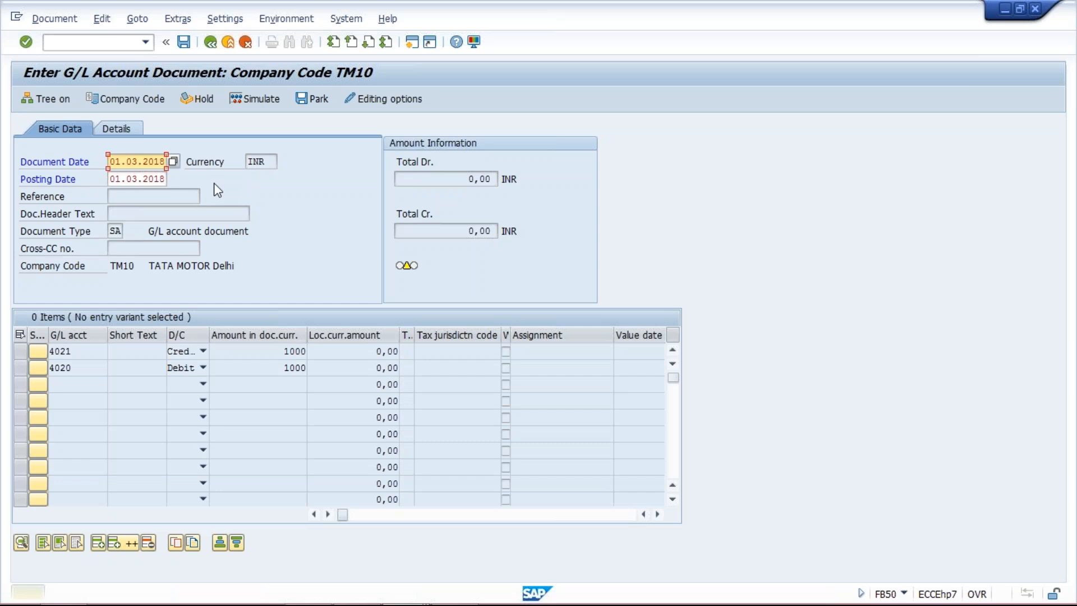
pyautogui.click(184, 44)
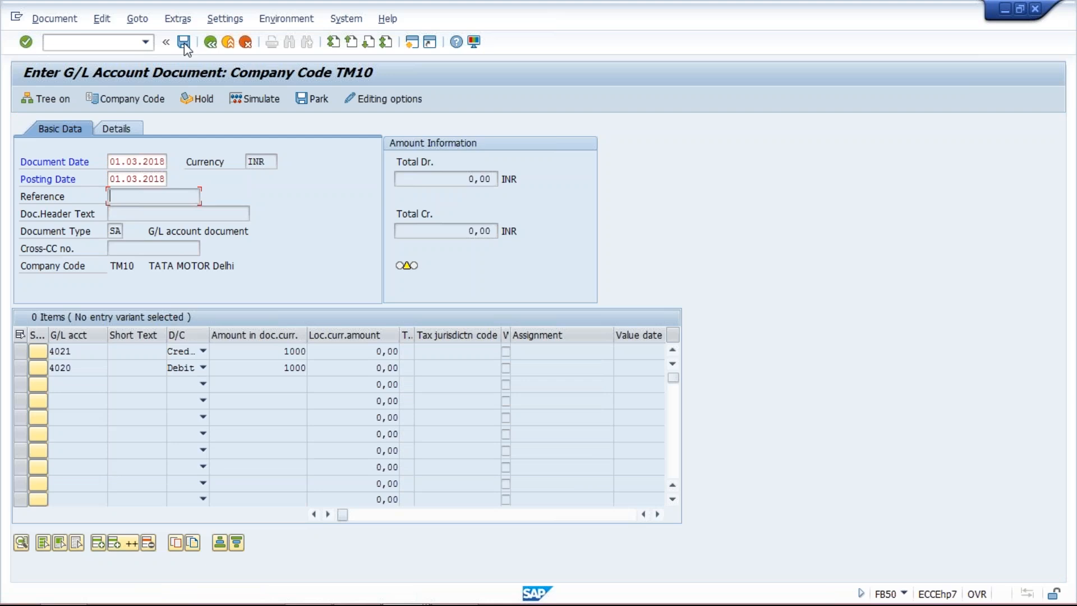
pyautogui.click(185, 45)
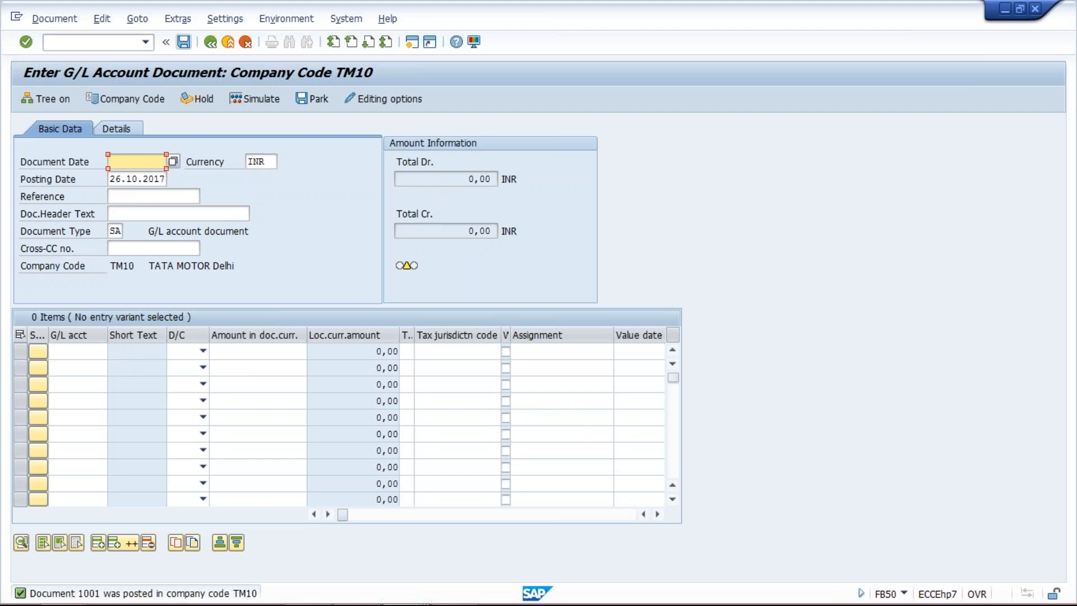
# Switch to the Class workbook in Excel and compare the fiscal year periods listed for India and the US.
pyautogui.click(456, 598)
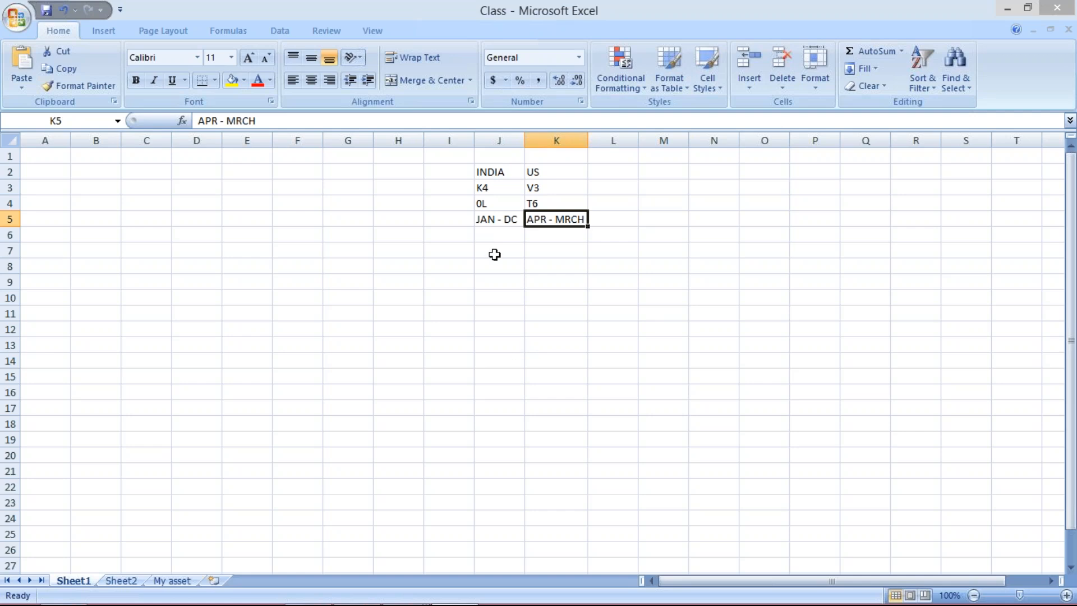
pyautogui.click(489, 222)
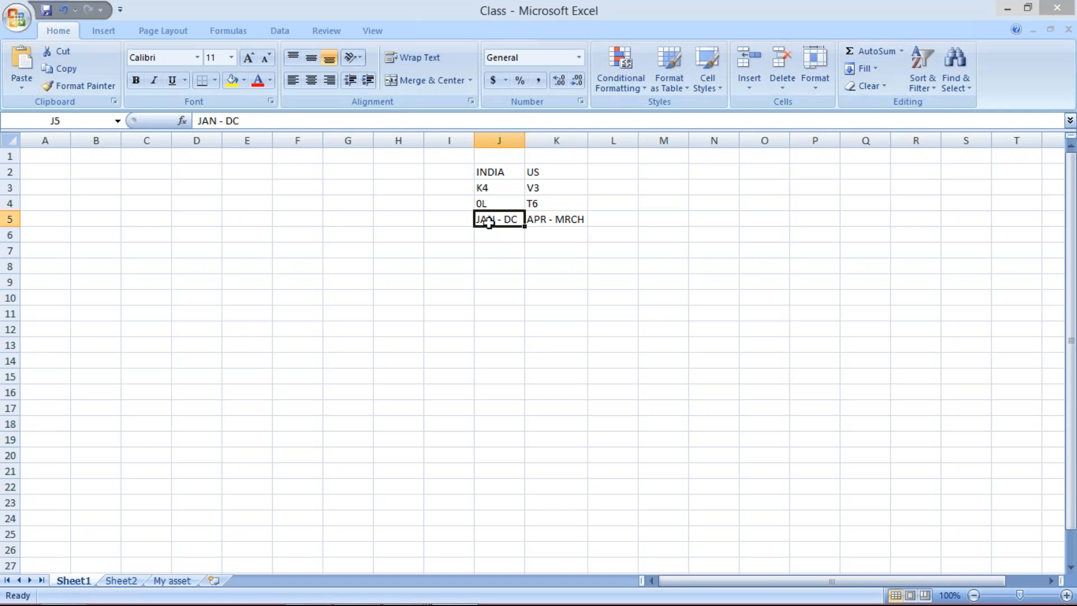
pyautogui.click(535, 220)
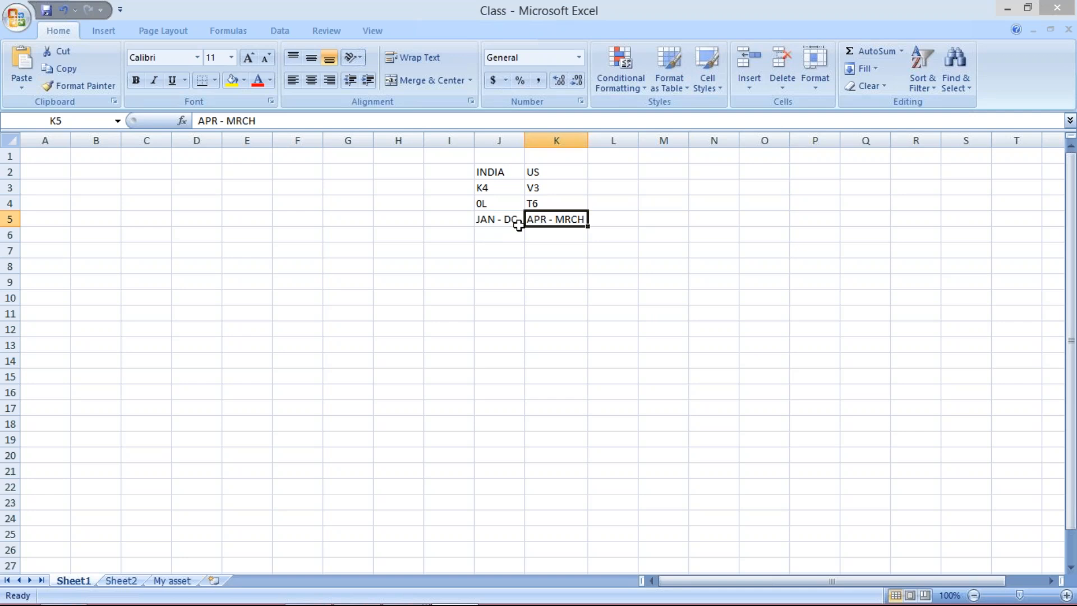
pyautogui.click(490, 170)
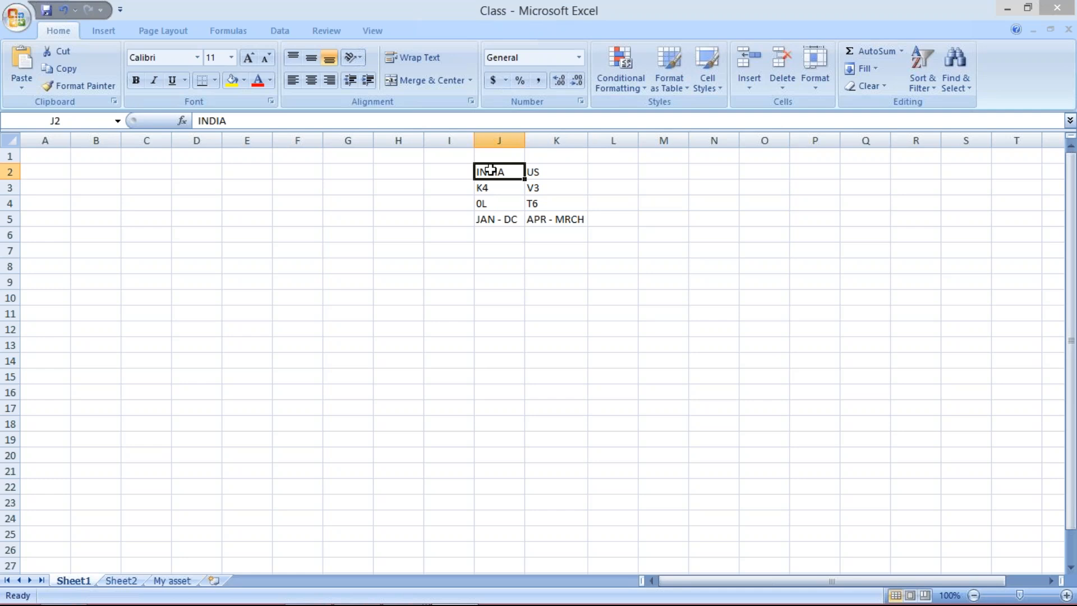
pyautogui.click(484, 219)
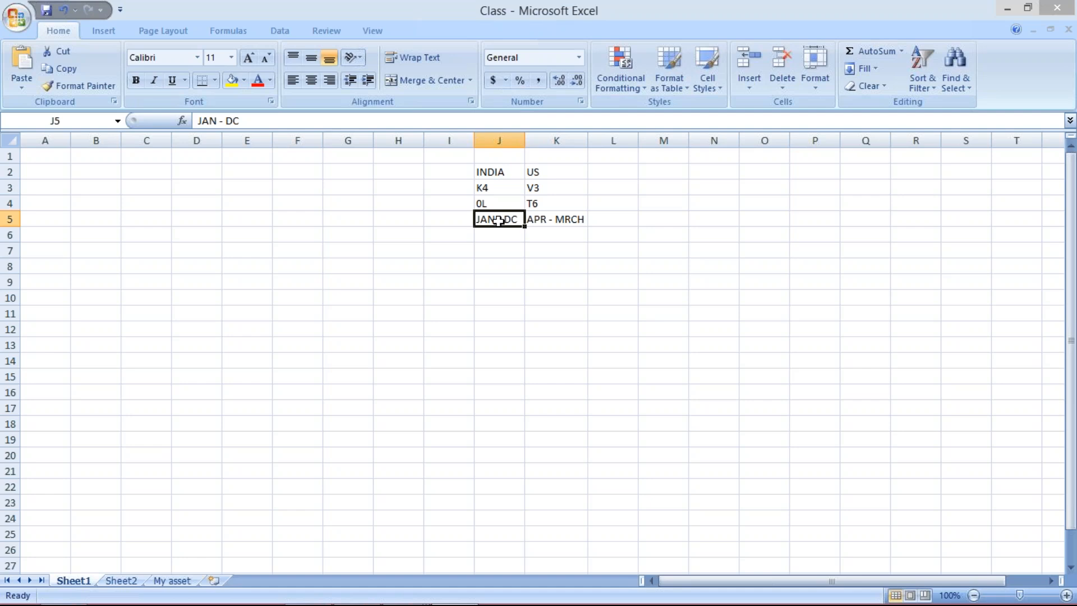
pyautogui.click(555, 222)
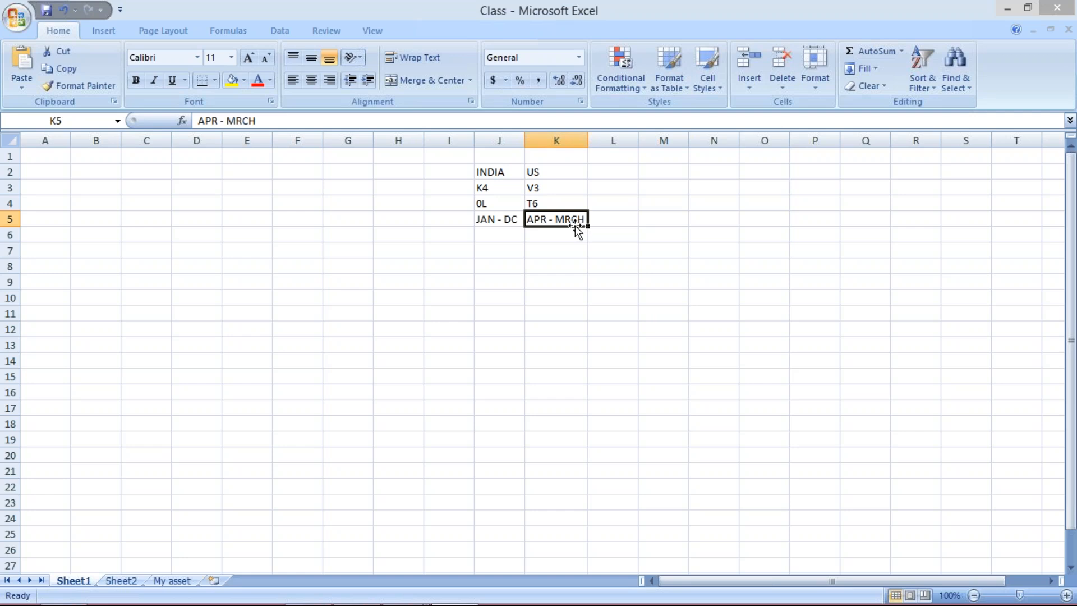
pyautogui.click(496, 219)
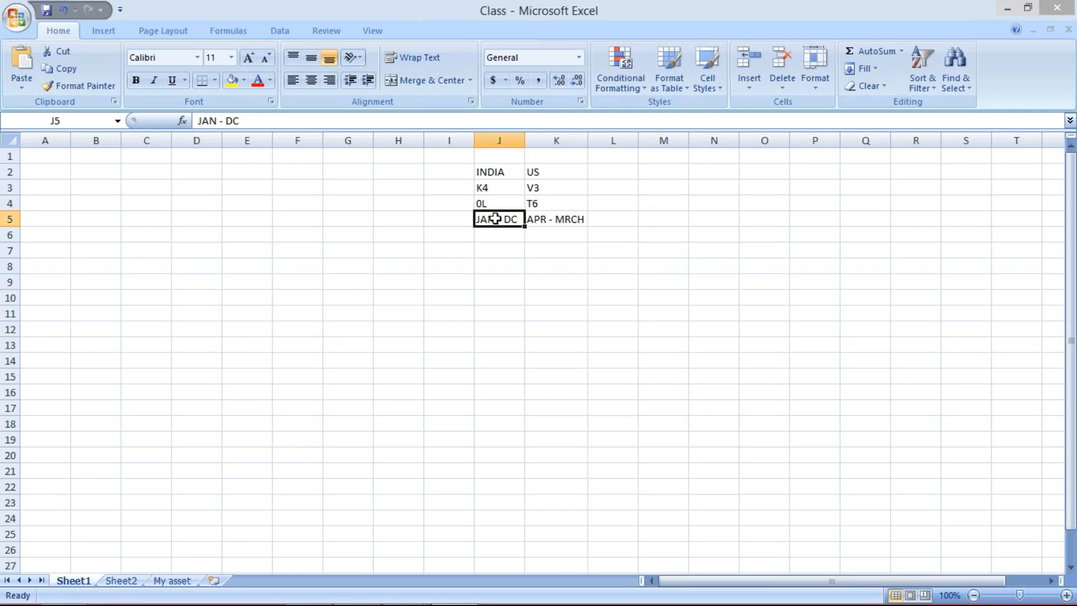
pyautogui.click(553, 221)
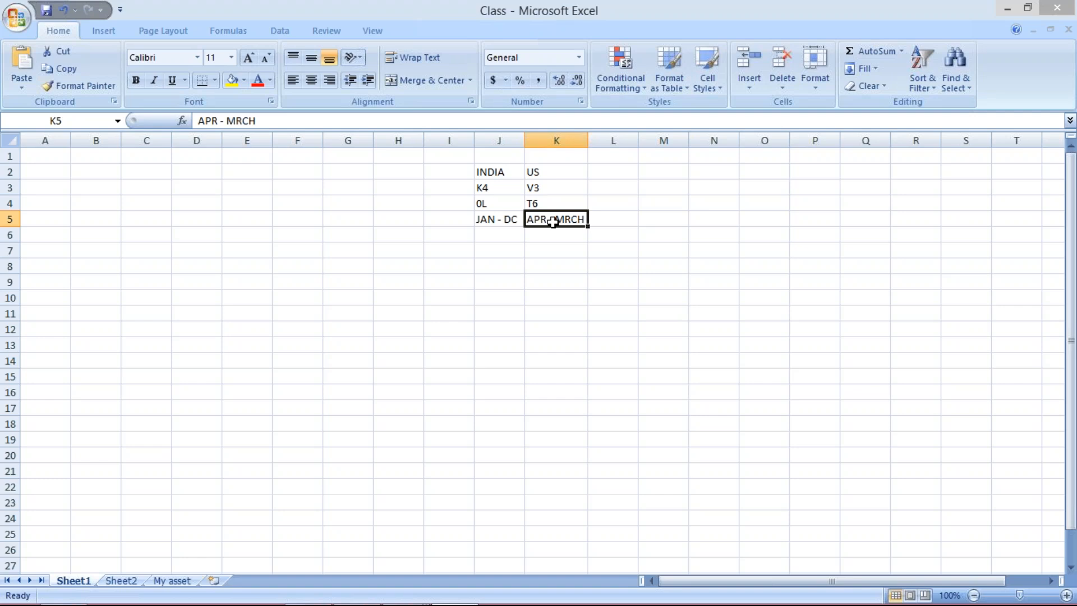
# Switch to the SAP posting periods session and start transaction F.01 for financial statements.
pyautogui.moveTo(410, 604)
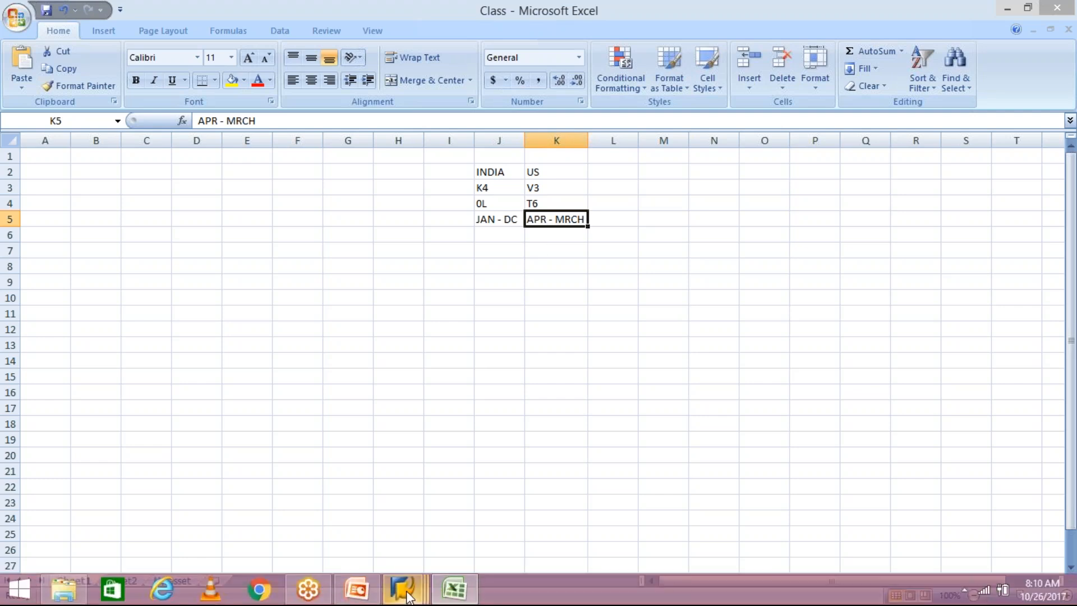
pyautogui.click(494, 268)
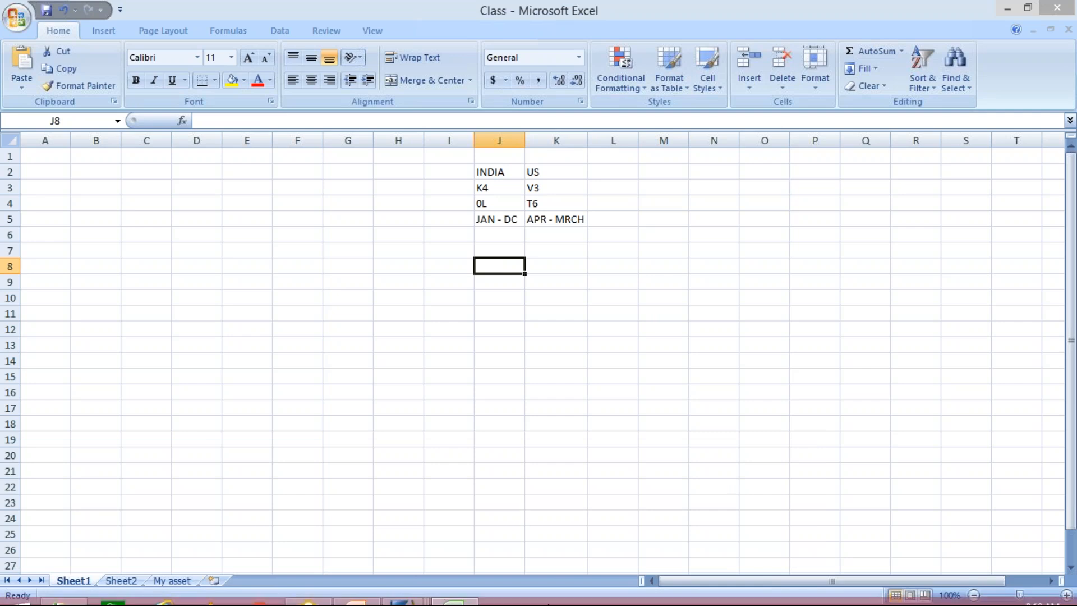
pyautogui.moveTo(404, 587)
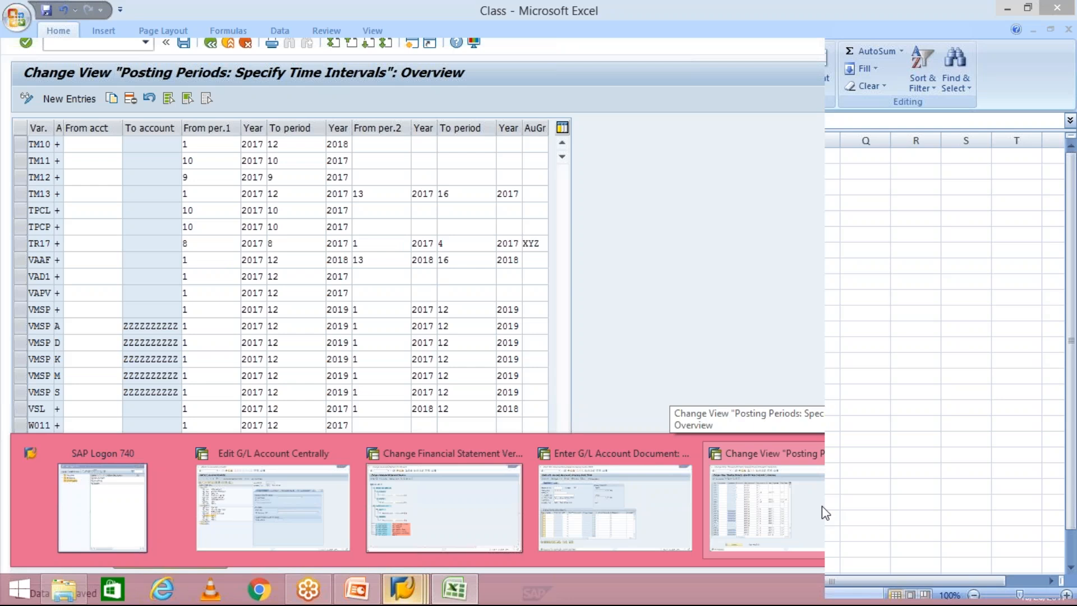
pyautogui.click(840, 517)
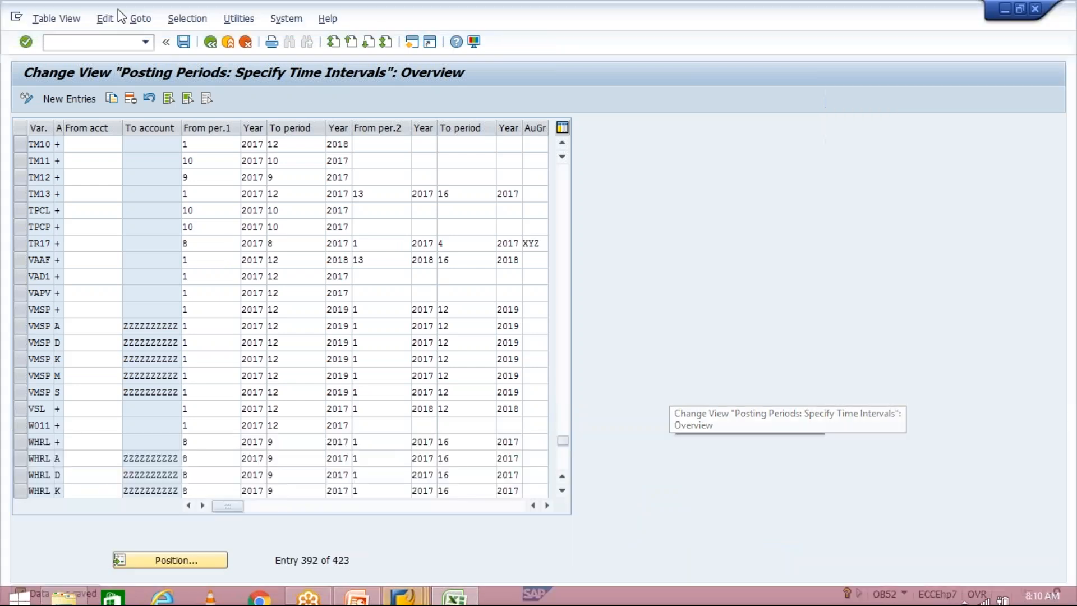
pyautogui.write('/NF.01')
pyautogui.press('Return')
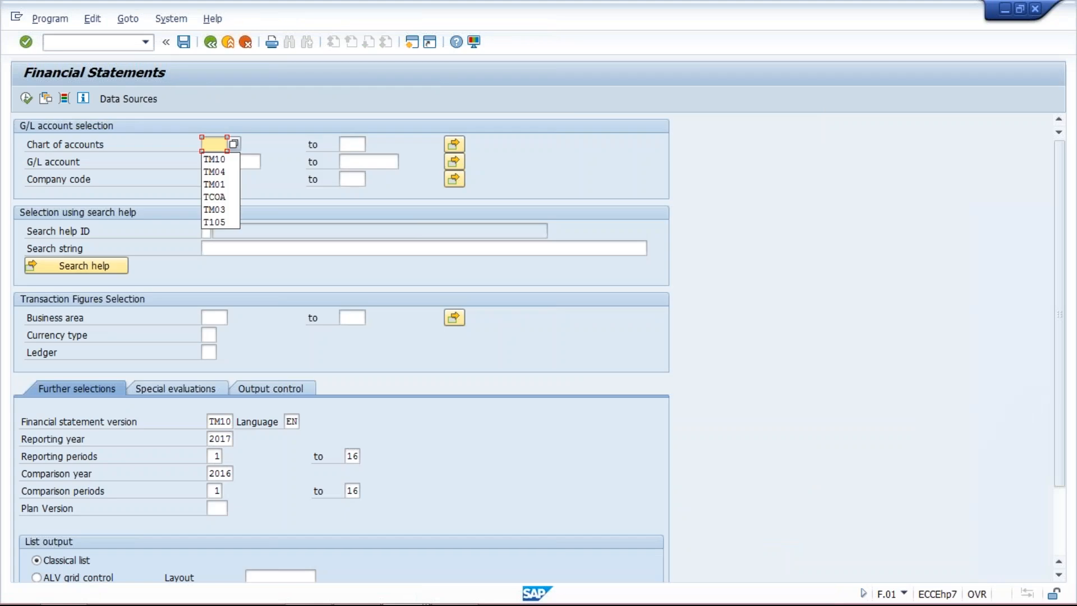
# Run the financial statement report for chart of accounts TM10, company code TM10 and G/L accounts 4020 to 4021.
pyautogui.click(215, 159)
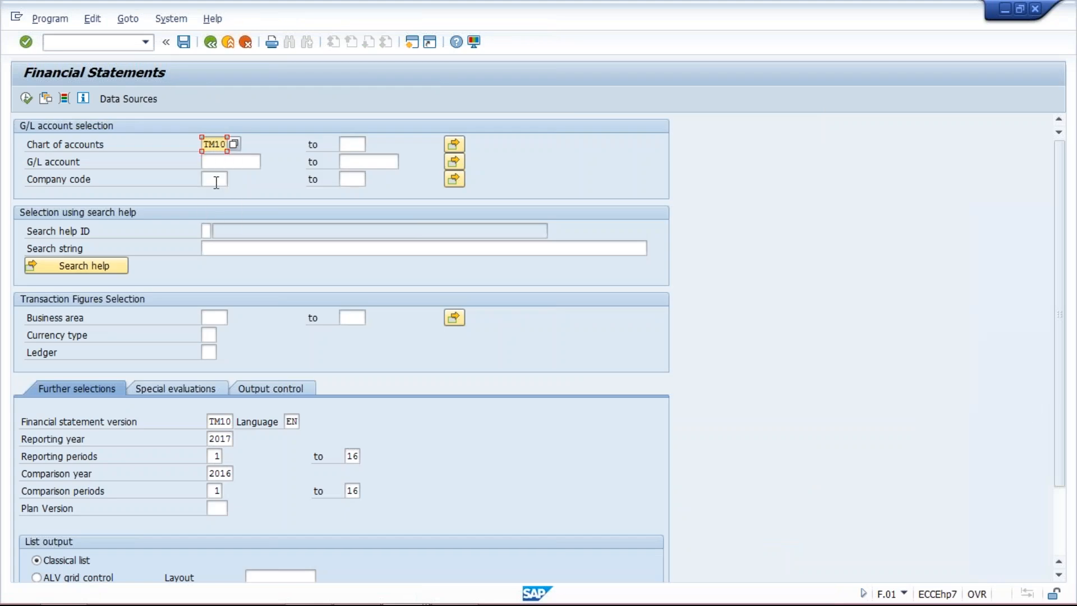
pyautogui.click(216, 184)
pyautogui.click(214, 192)
pyautogui.click(221, 163)
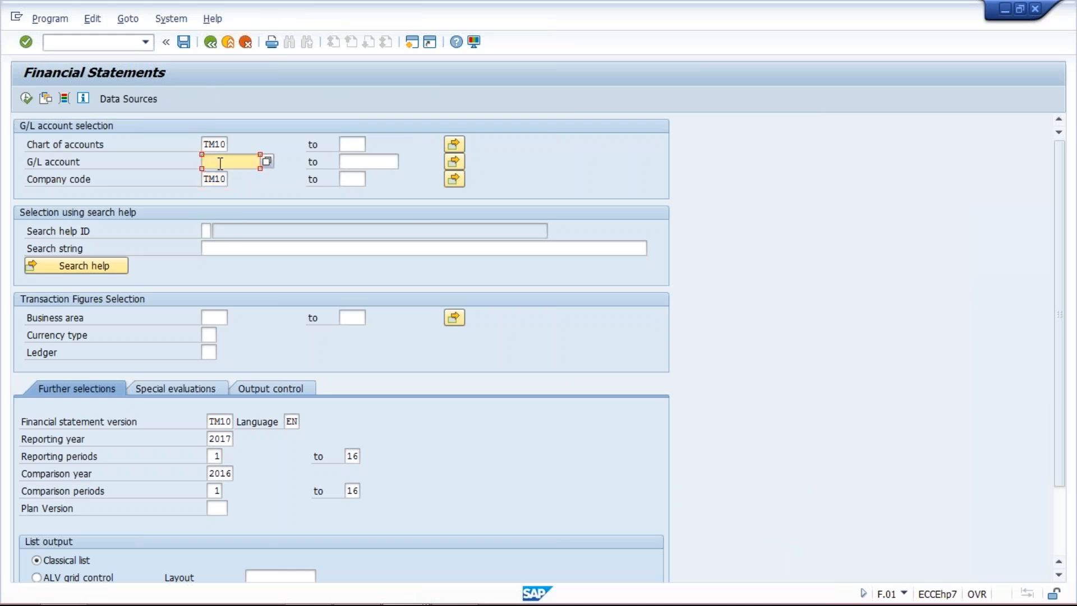
pyautogui.write('4020')
pyautogui.click(377, 161)
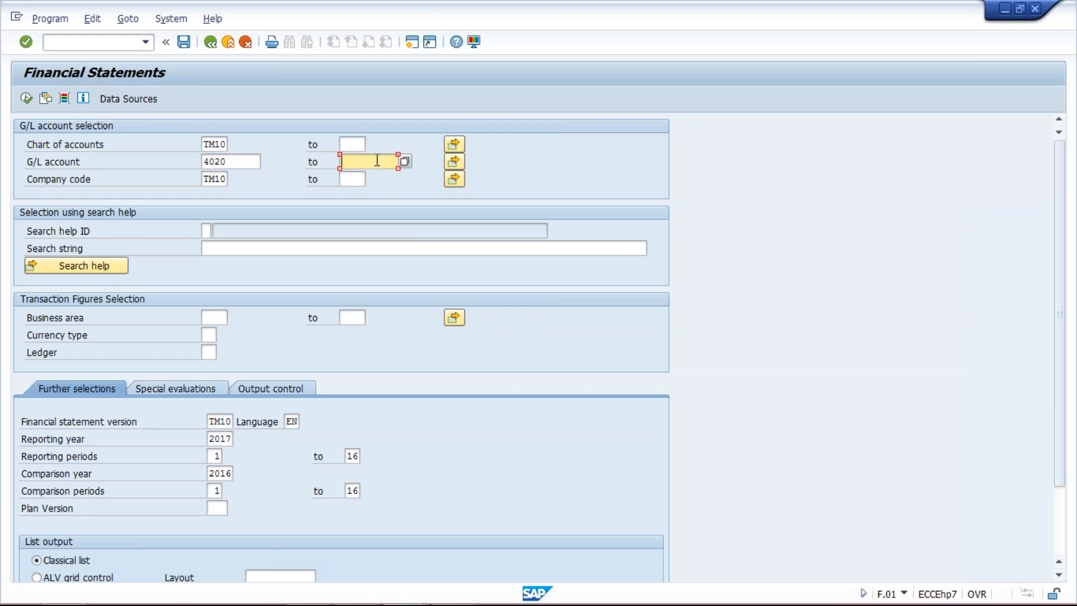
pyautogui.write('4021')
pyautogui.click(25, 100)
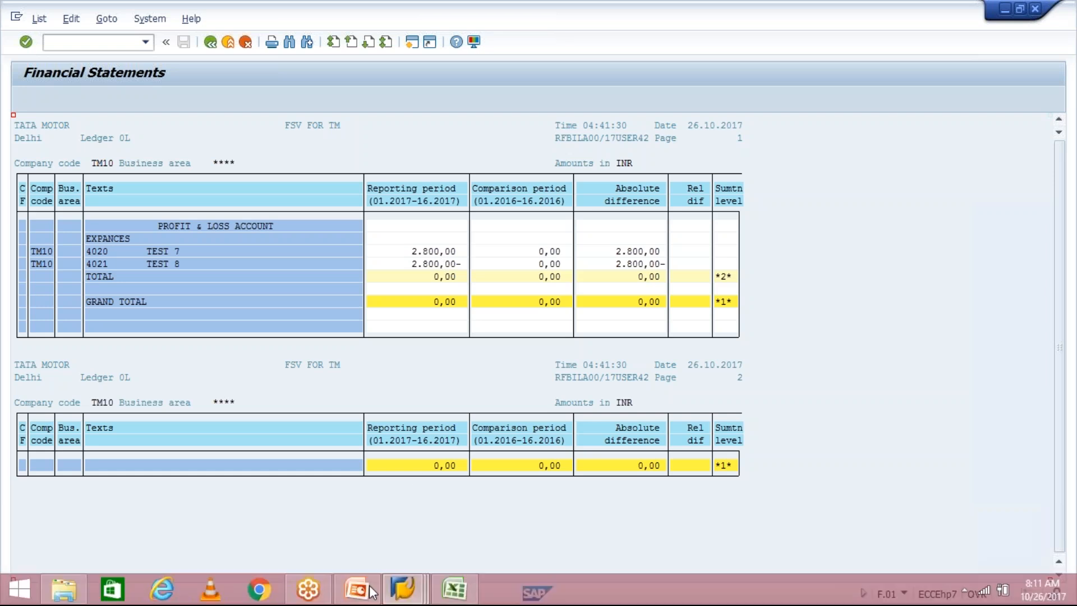
pyautogui.click(403, 587)
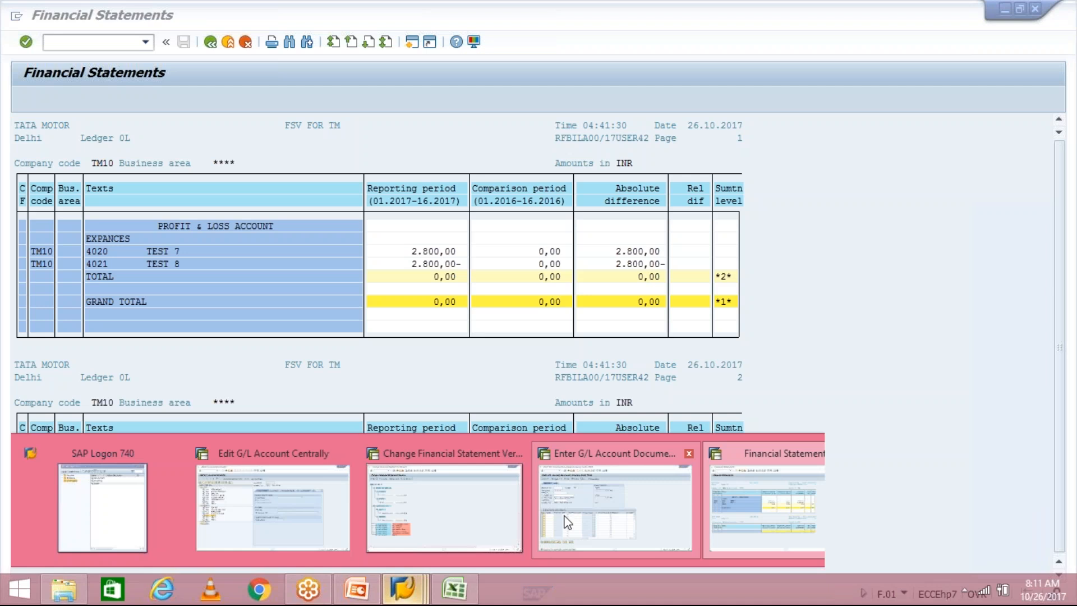
pyautogui.click(523, 147)
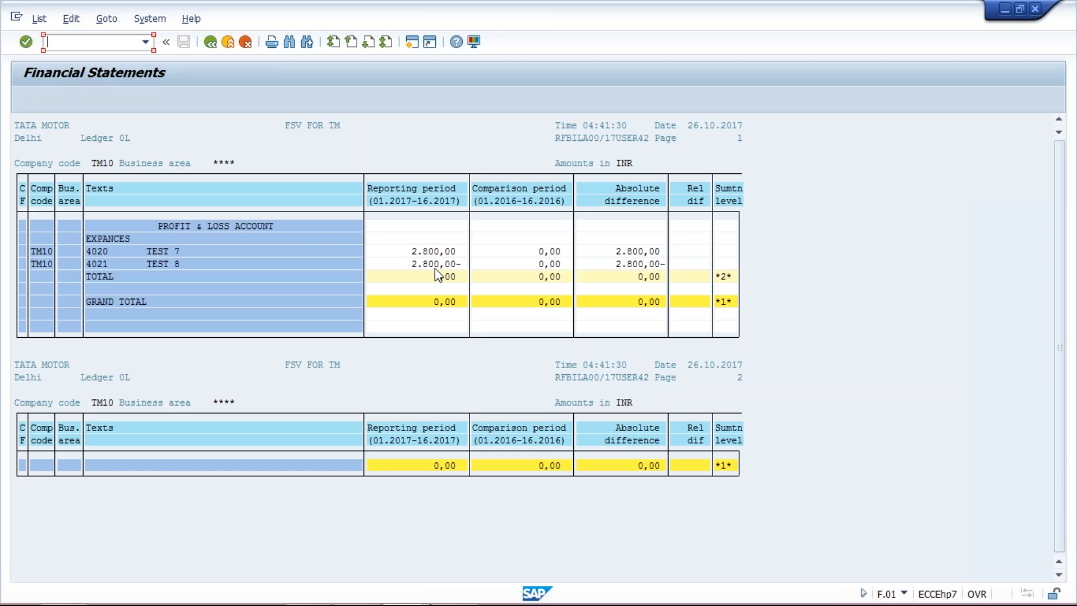
# Rerun the financial statement report with both the reporting periods and the comparison periods ending at 12.
pyautogui.click(211, 42)
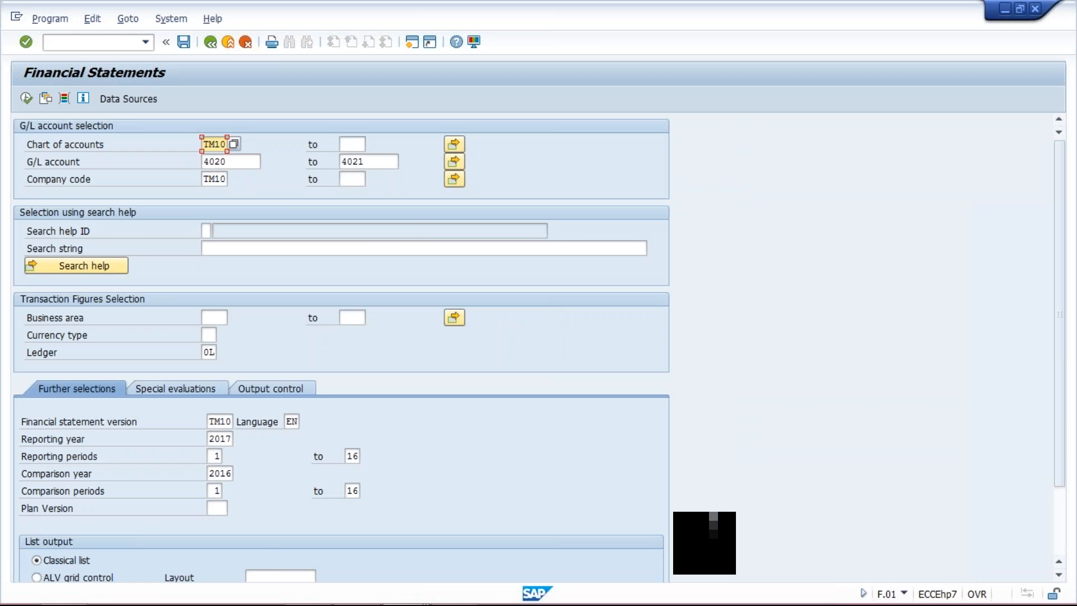
pyautogui.doubleClick(352, 456)
pyautogui.write('12')
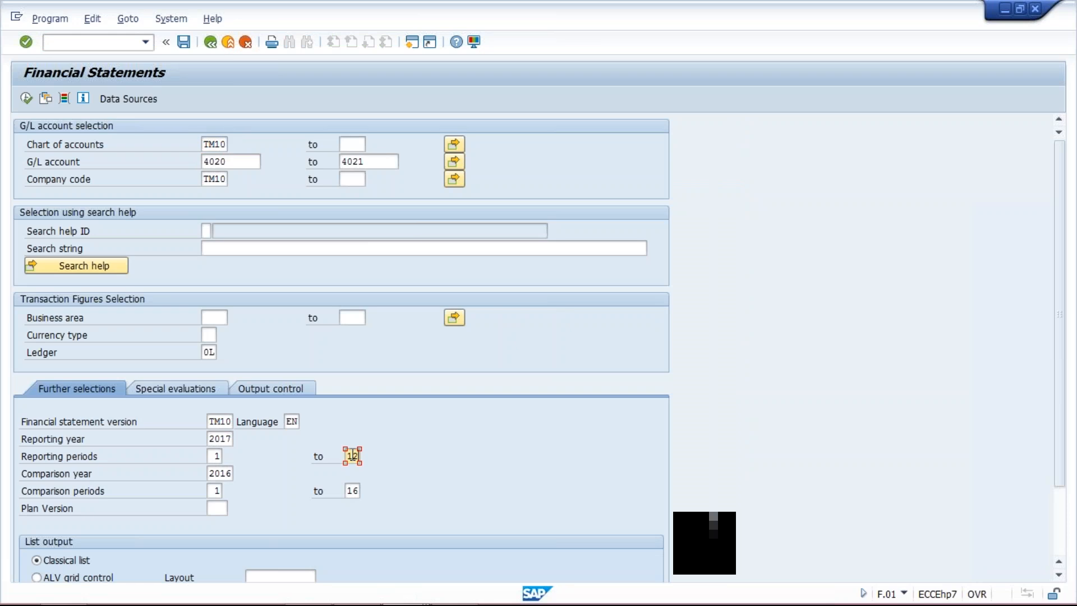
pyautogui.press('Tab')
pyautogui.press('Tab')
pyautogui.press('Tab')
pyautogui.write('12')
pyautogui.click(26, 99)
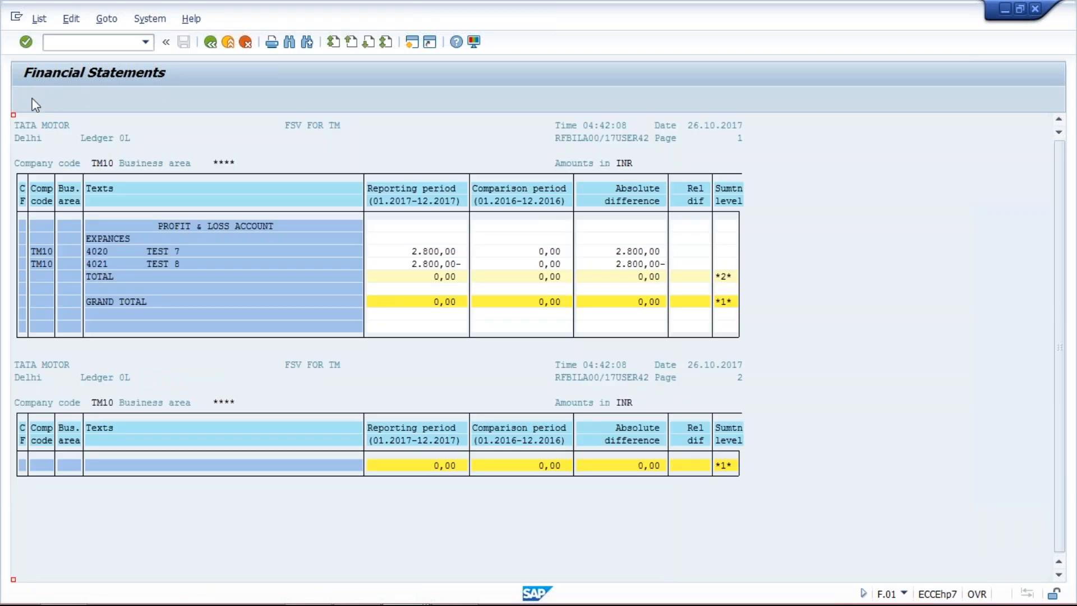
# Return to the report selection and change the ledger to T6.
pyautogui.click(211, 42)
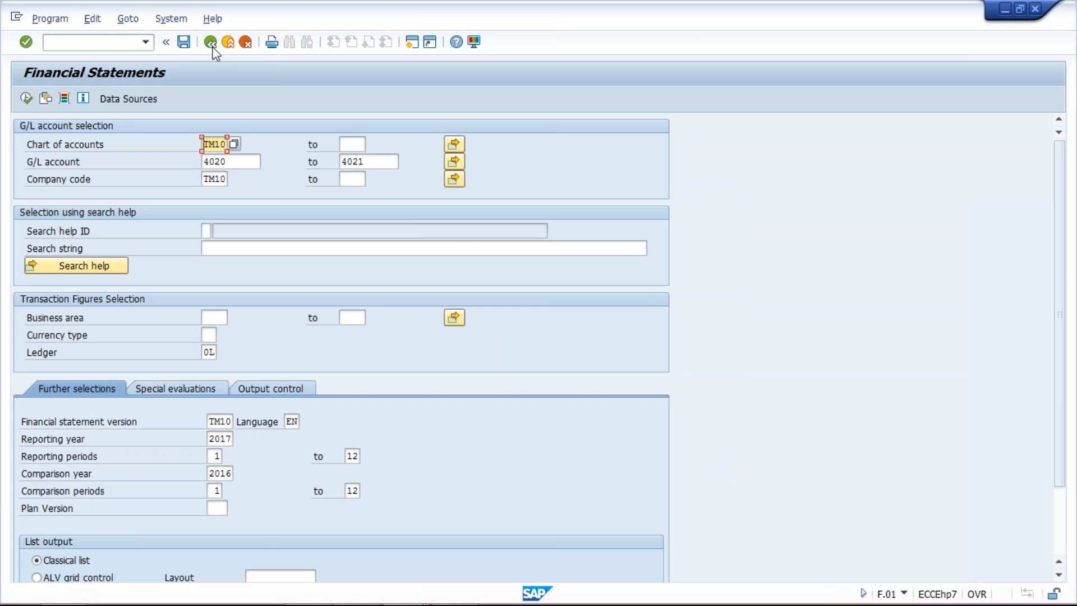
pyautogui.click(187, 387)
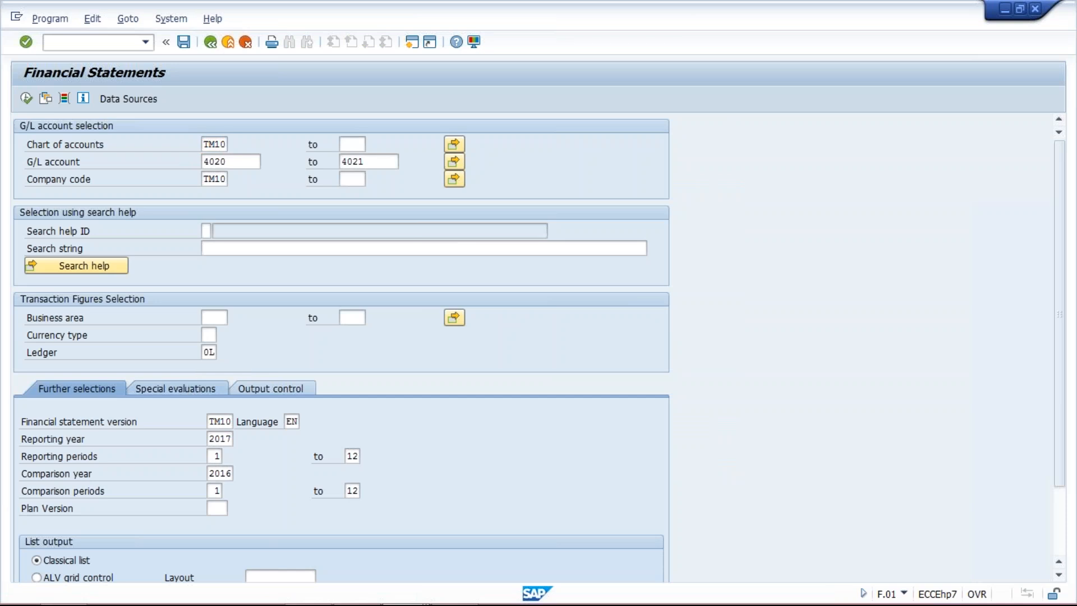
pyautogui.click(89, 386)
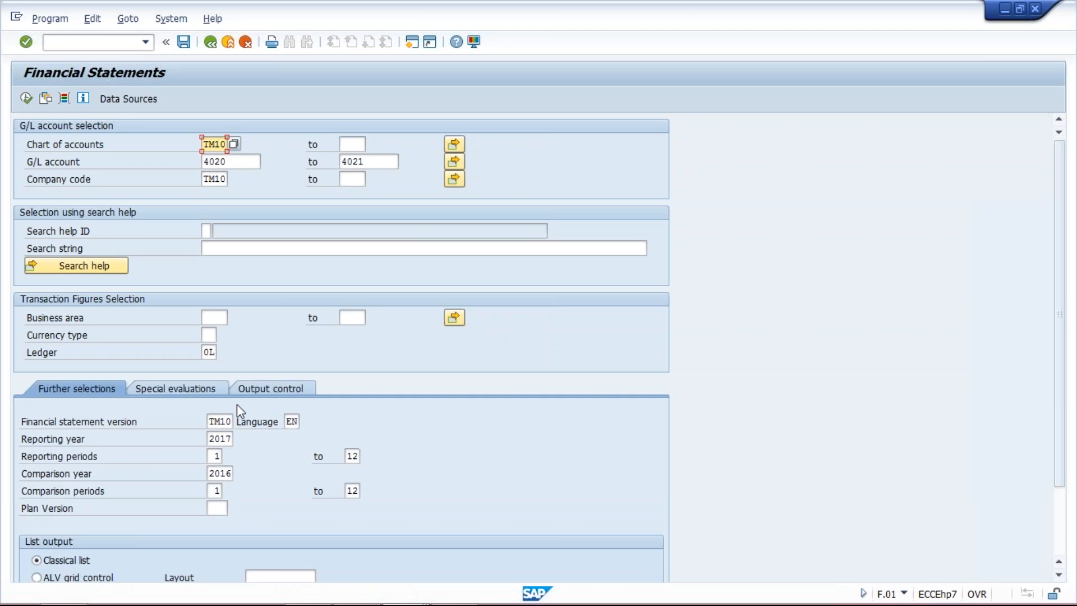
pyautogui.click(209, 353)
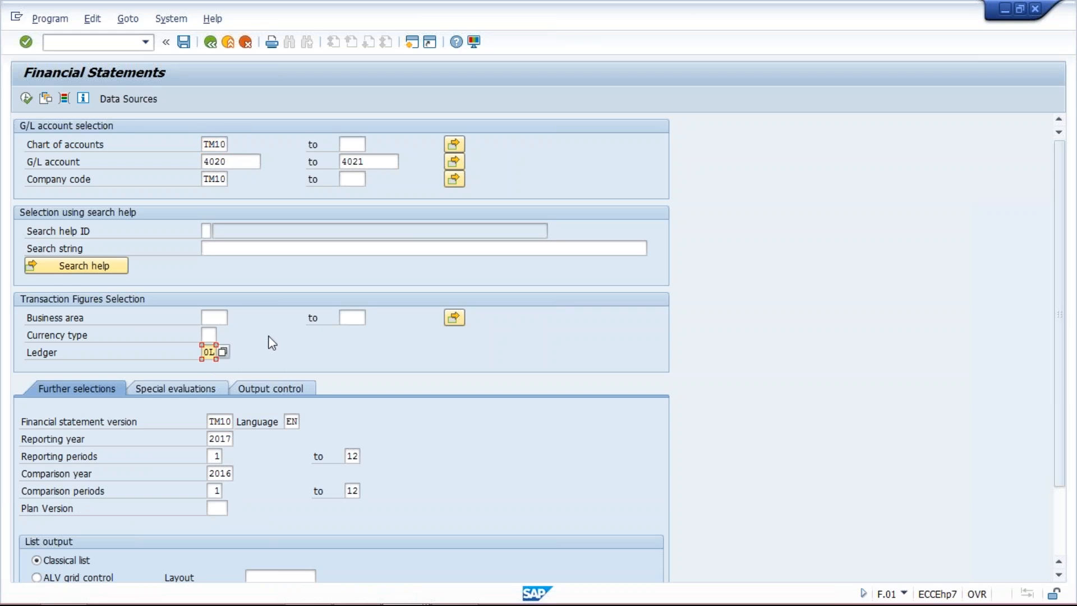
pyautogui.press('Delete')
pyautogui.press('Delete')
pyautogui.write('T6')
pyautogui.click(191, 389)
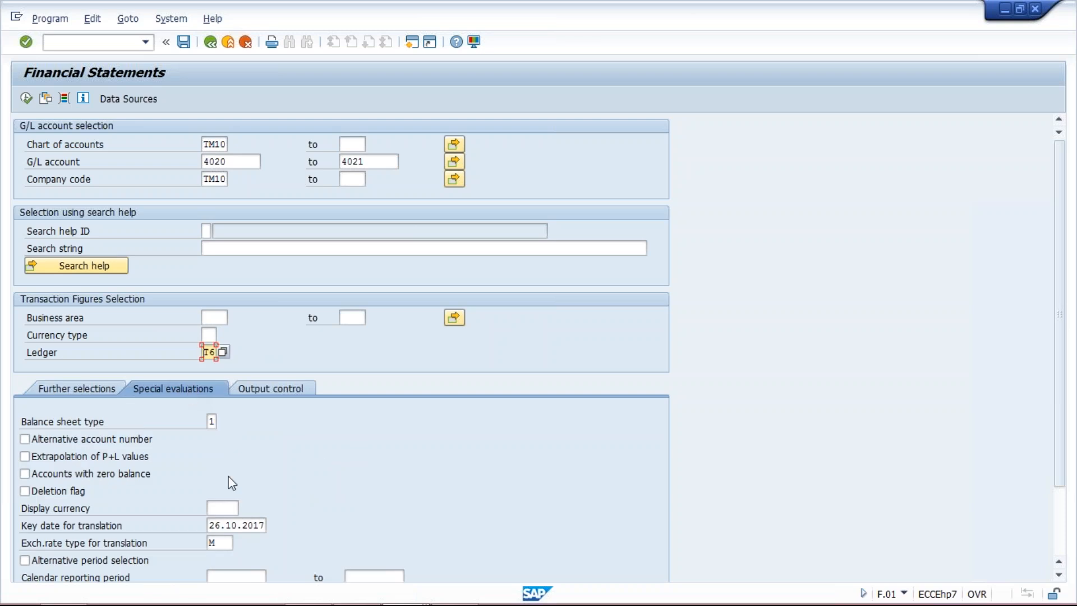
pyautogui.click(219, 510)
pyautogui.write('USD')
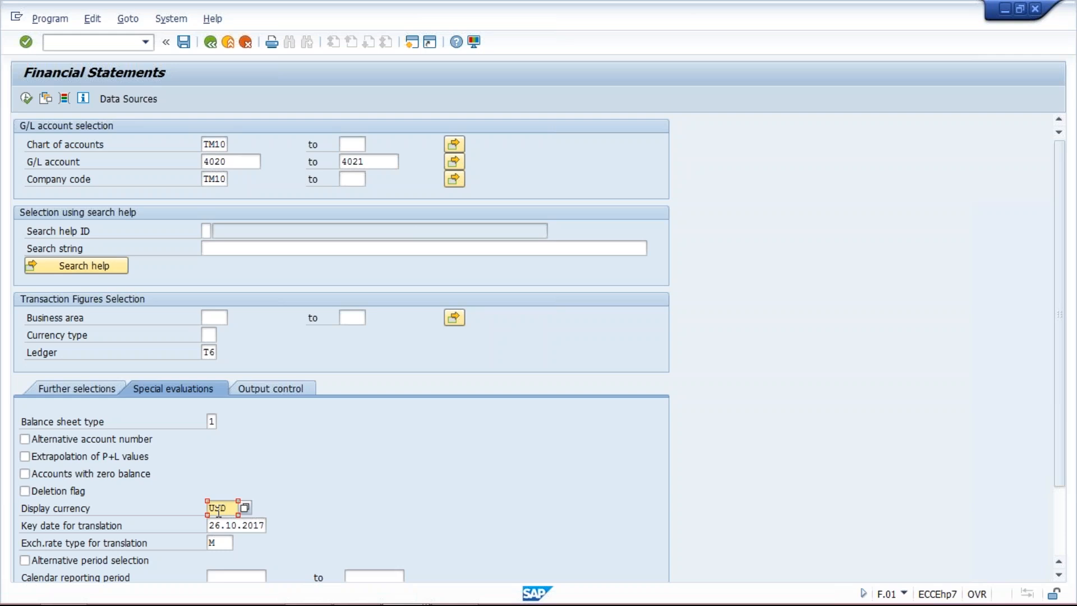
pyautogui.press('BackSpace')
pyautogui.press('BackSpace')
pyautogui.press('BackSpace')
# Run the financial statement report for ledger T6 and review the amounts of accounts 4020 and 4021.
pyautogui.click(27, 99)
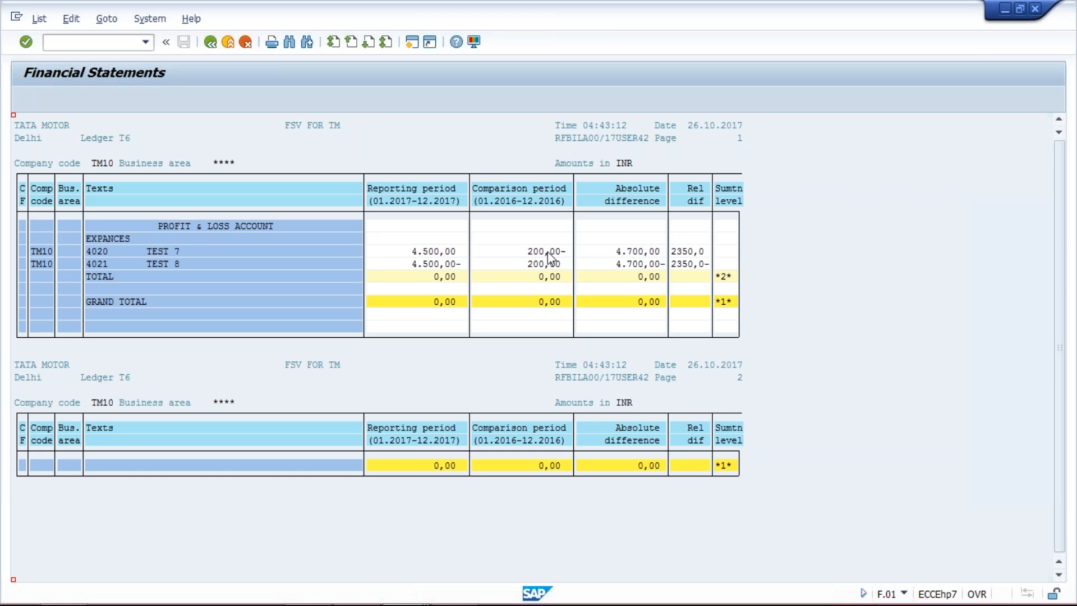
pyautogui.moveTo(356, 589)
pyautogui.moveTo(411, 594)
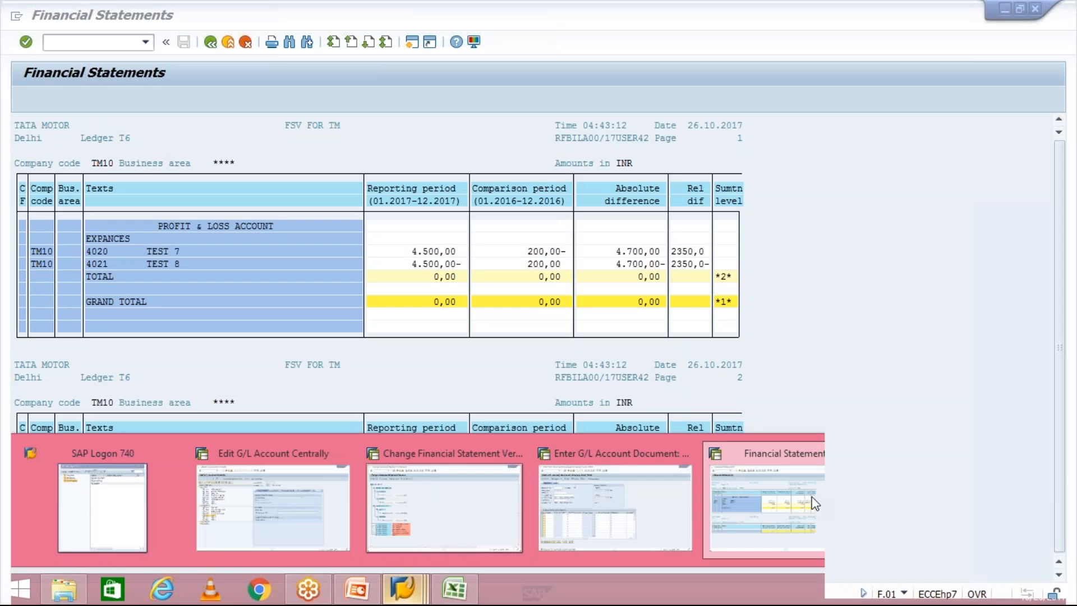
pyautogui.click(813, 497)
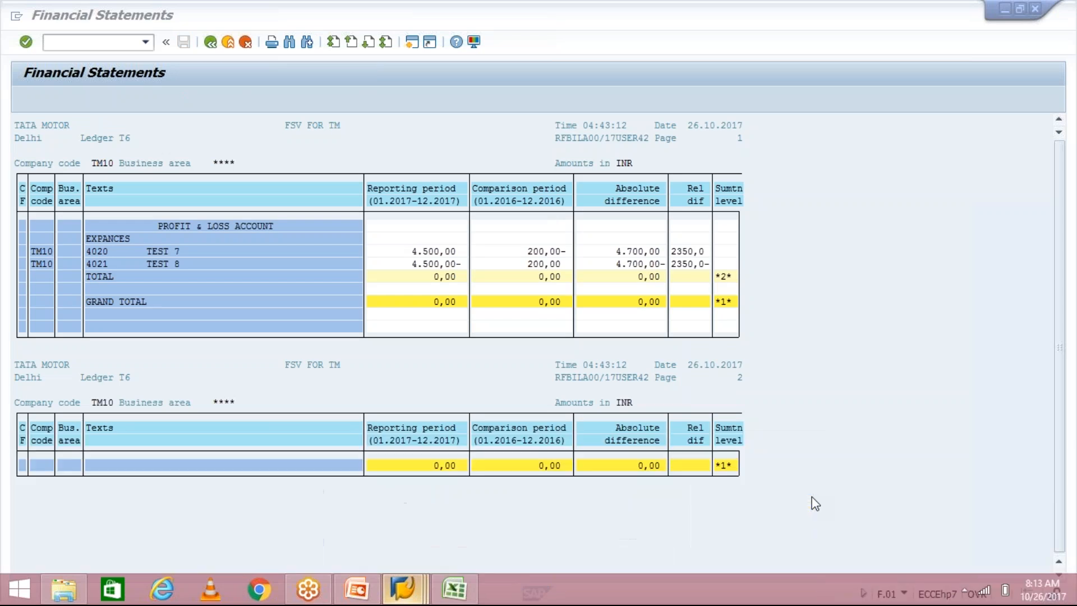
# Set the display currency to USD in the special evaluations and rerun the ledger T6 report.
pyautogui.click(213, 43)
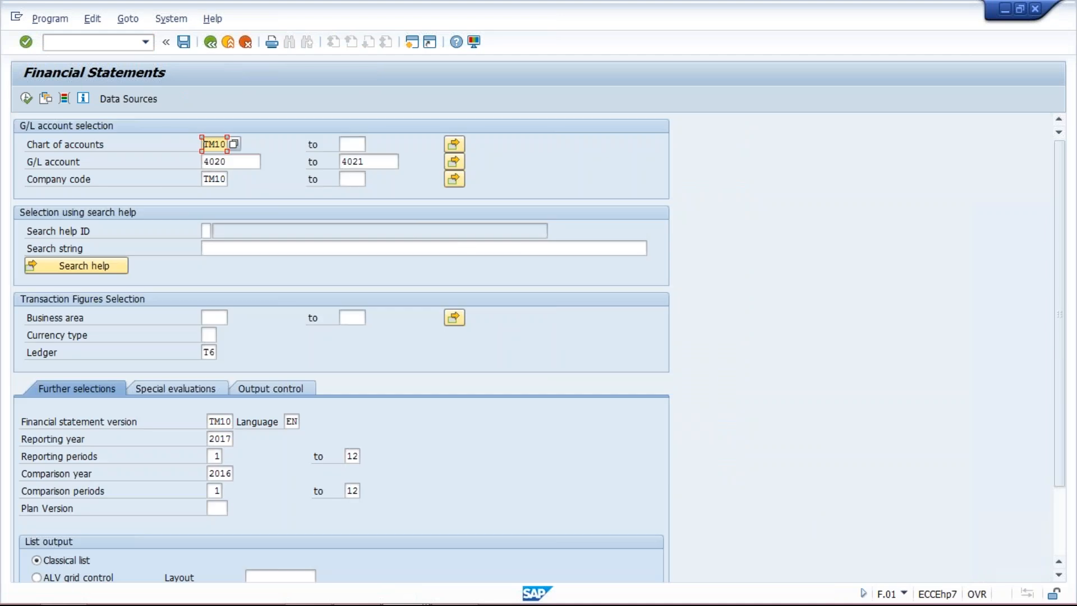
pyautogui.click(176, 389)
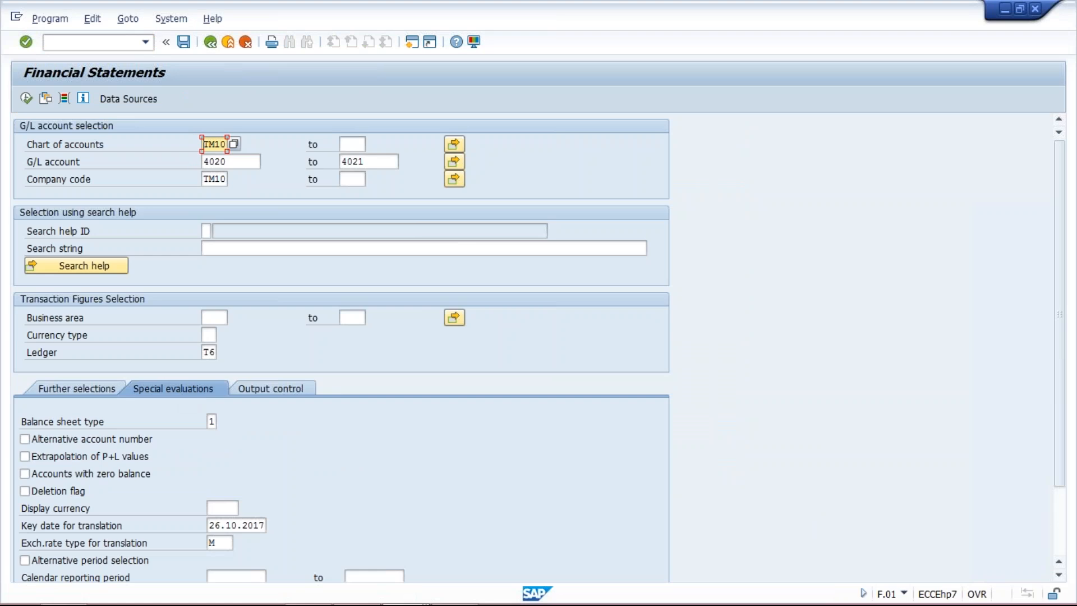
pyautogui.click(229, 509)
pyautogui.write('USD')
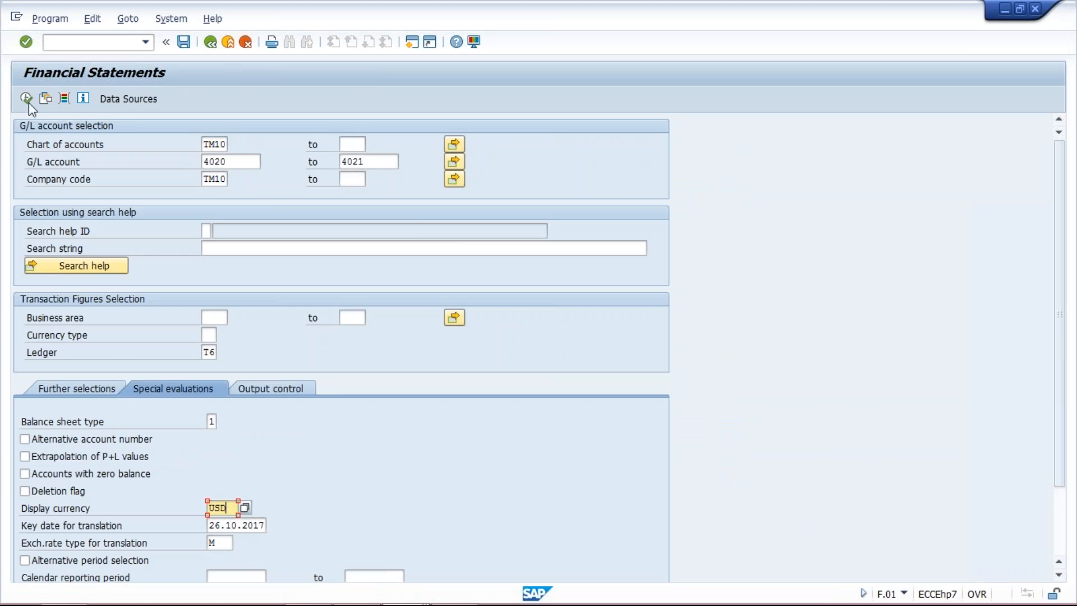
pyautogui.click(27, 99)
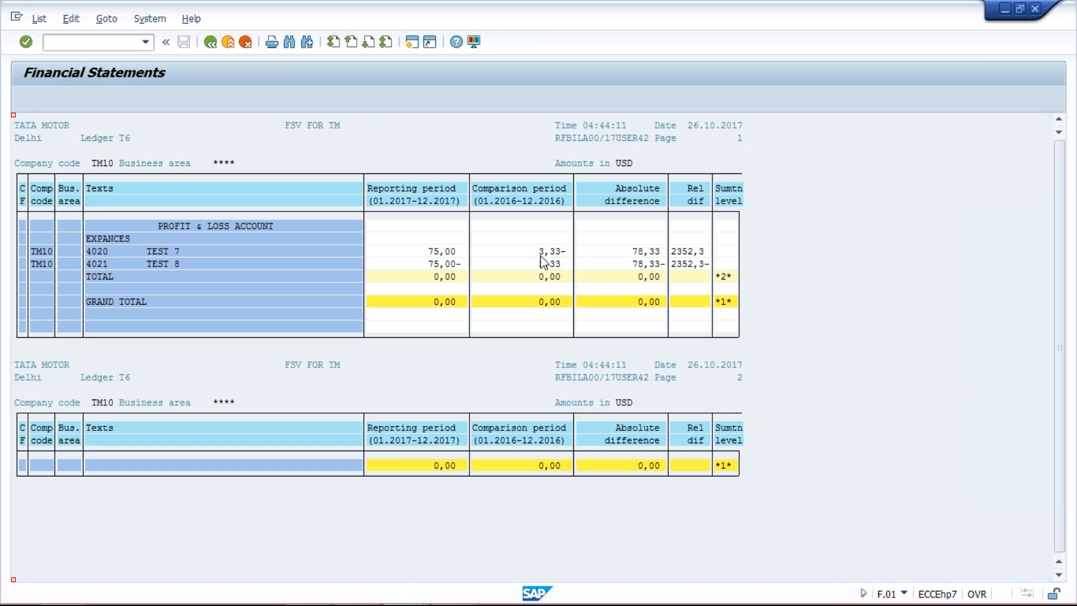
# Change the ledger to 0L, clear the display currency, and rerun the financial statement report.
pyautogui.click(210, 42)
pyautogui.click(210, 353)
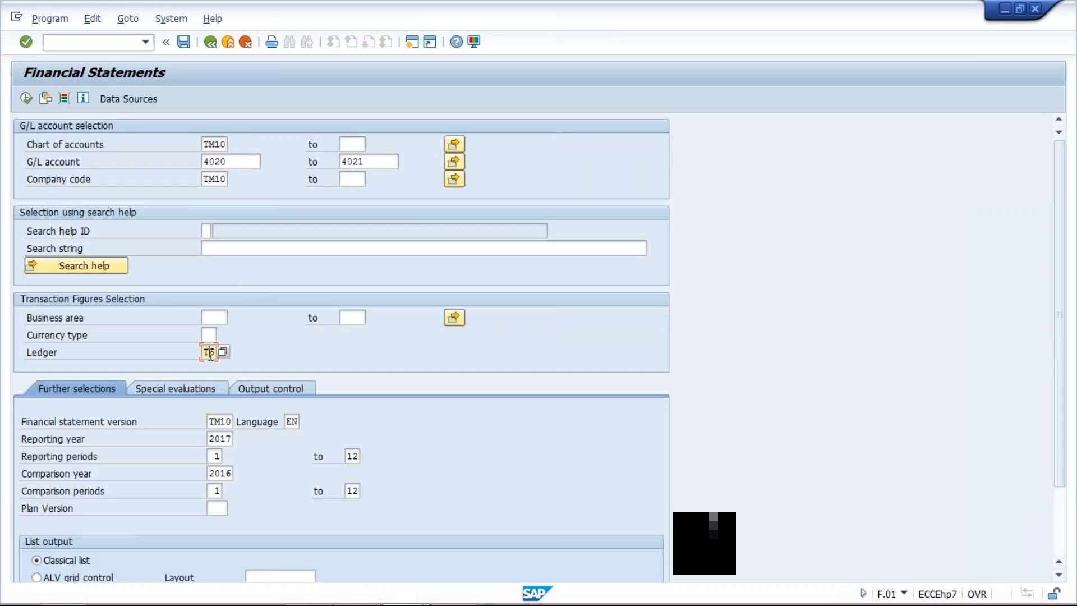
pyautogui.doubleClick(211, 354)
pyautogui.write('0L')
pyautogui.click(186, 391)
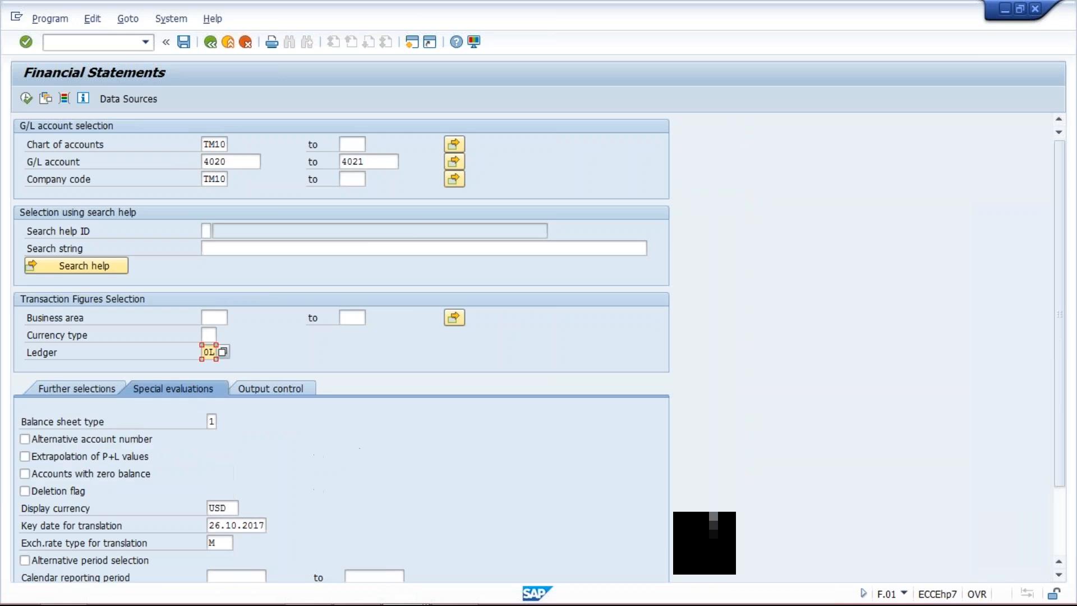
pyautogui.click(235, 507)
pyautogui.press('BackSpace')
pyautogui.press('BackSpace')
pyautogui.press('BackSpace')
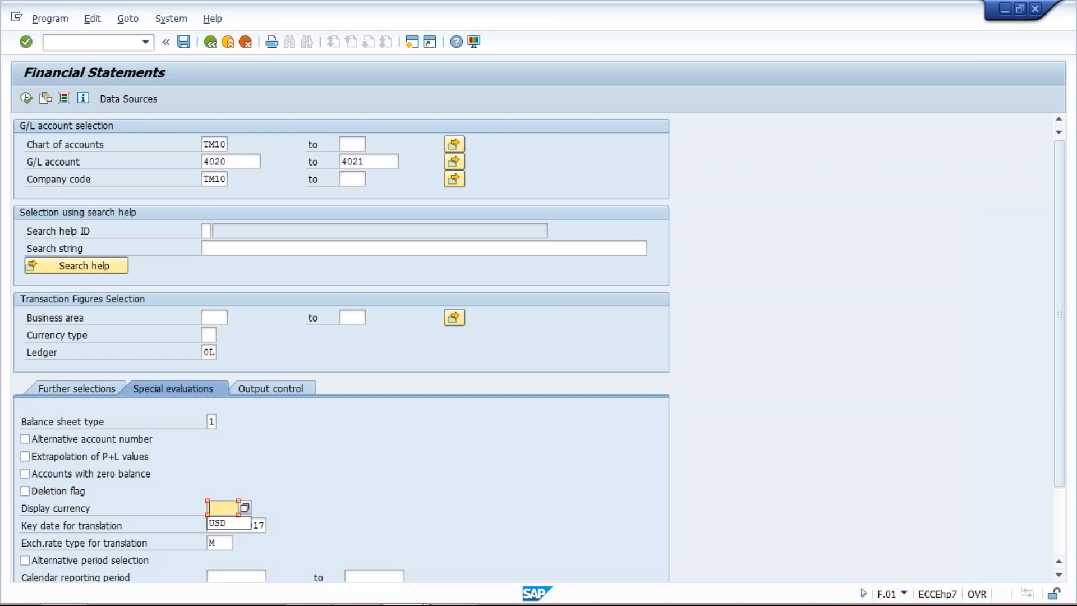
pyautogui.click(22, 100)
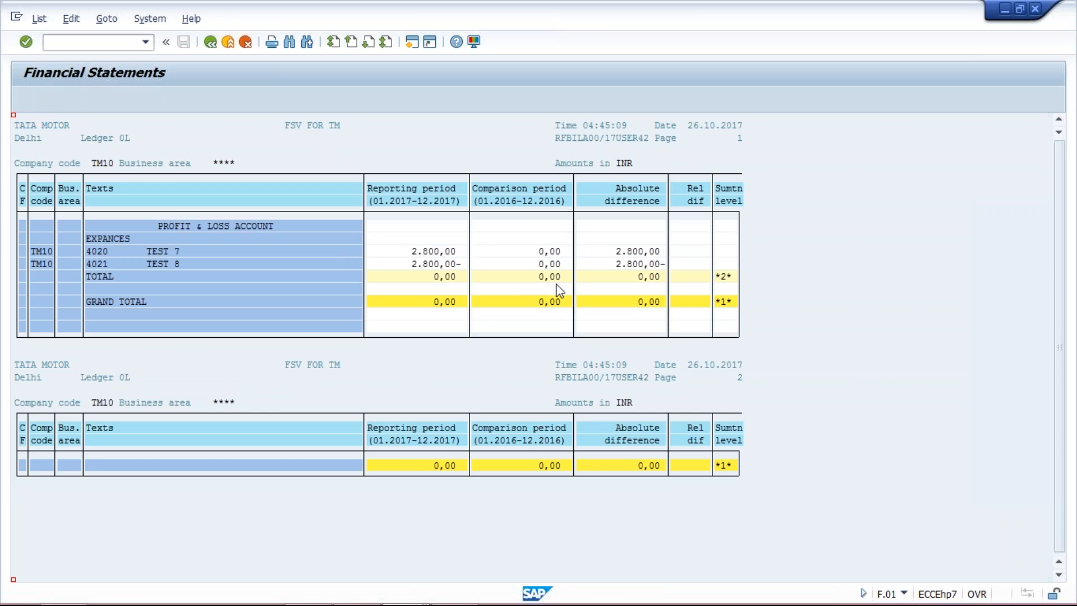
# Leave the ledger 0L report and switch the ledger selection back to T6.
pyautogui.click(211, 44)
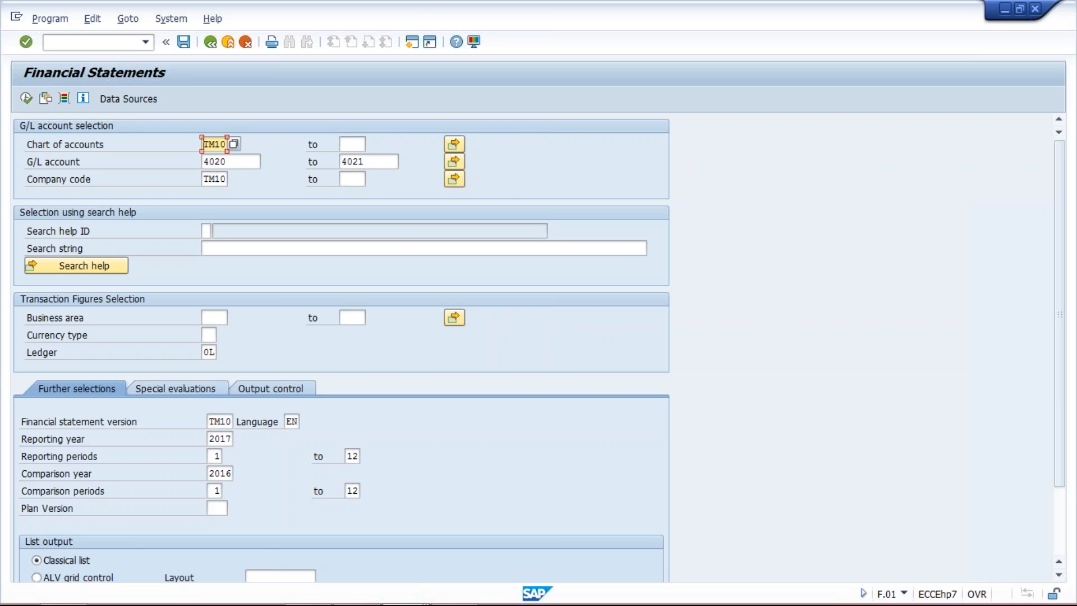
pyautogui.click(192, 392)
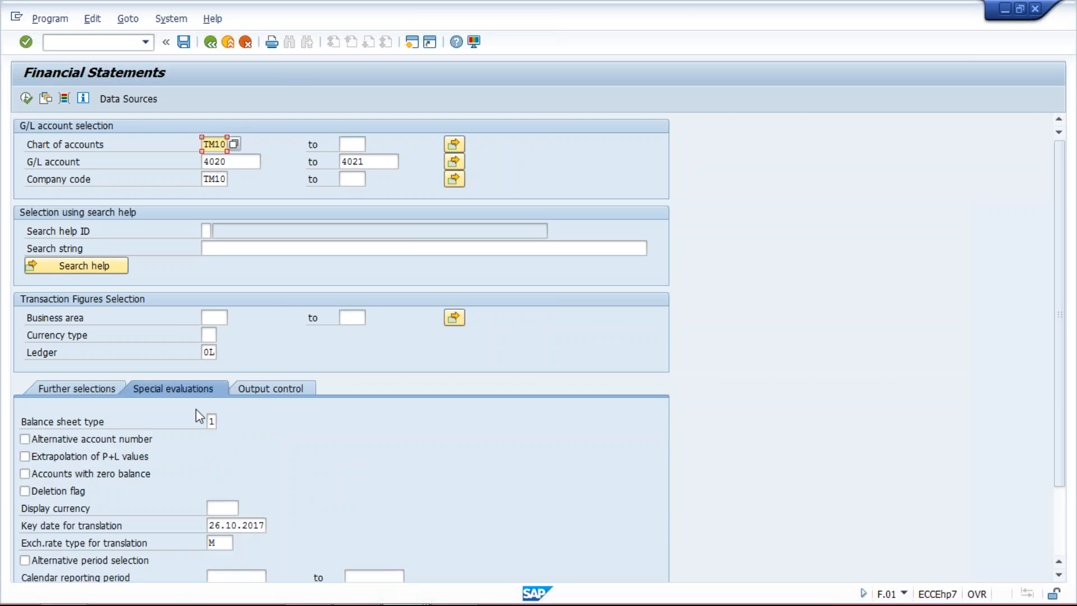
pyautogui.click(207, 352)
pyautogui.doubleClick(207, 353)
pyautogui.press('BackSpace')
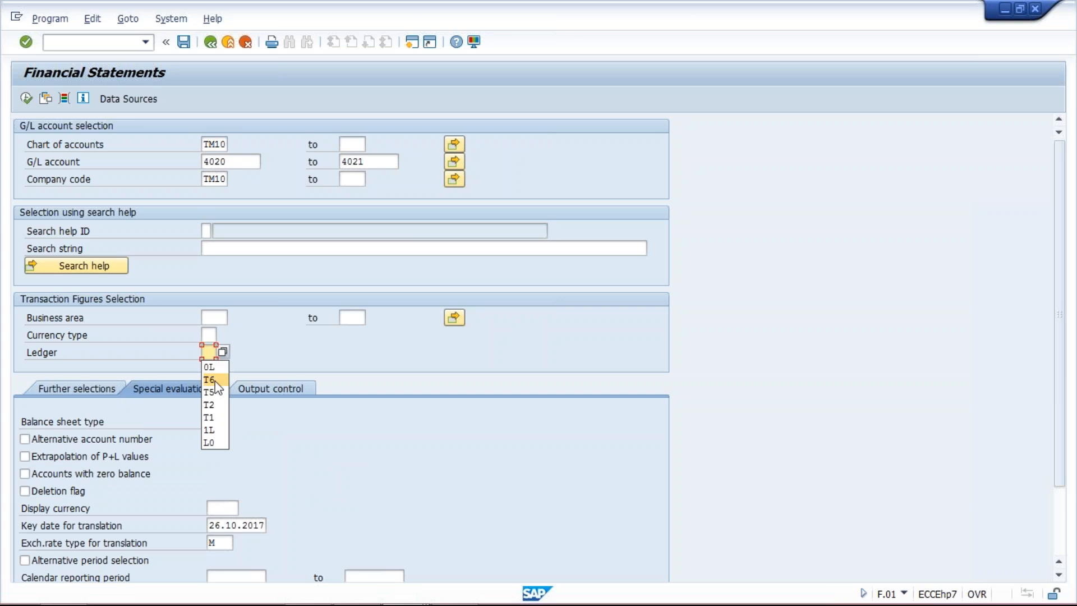
pyautogui.click(214, 382)
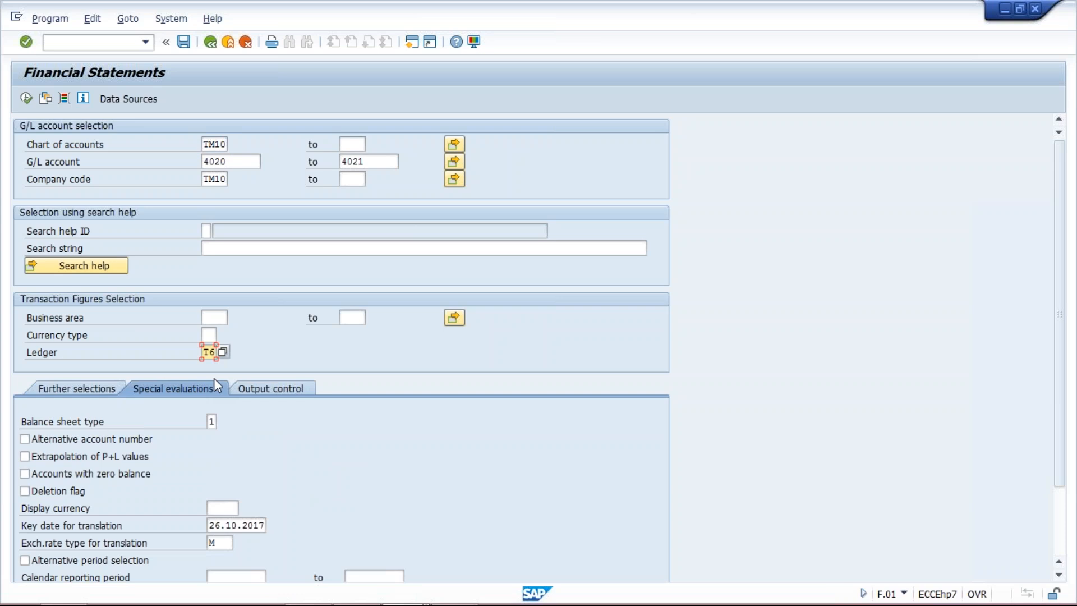
# Set the display currency to USD and run the financial statement report for ledger T6.
pyautogui.doubleClick(220, 508)
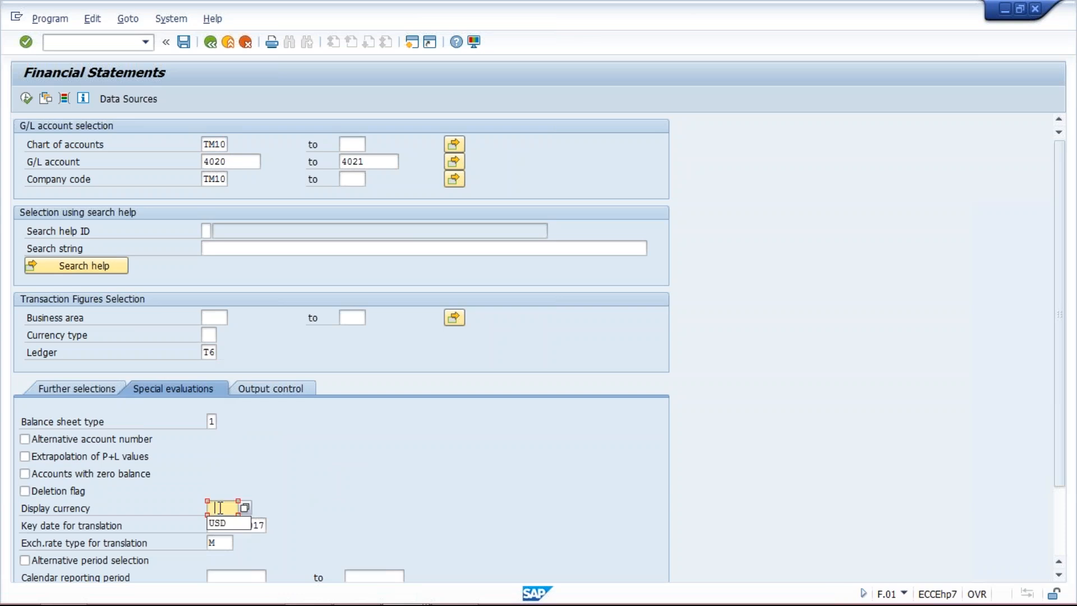
pyautogui.click(224, 524)
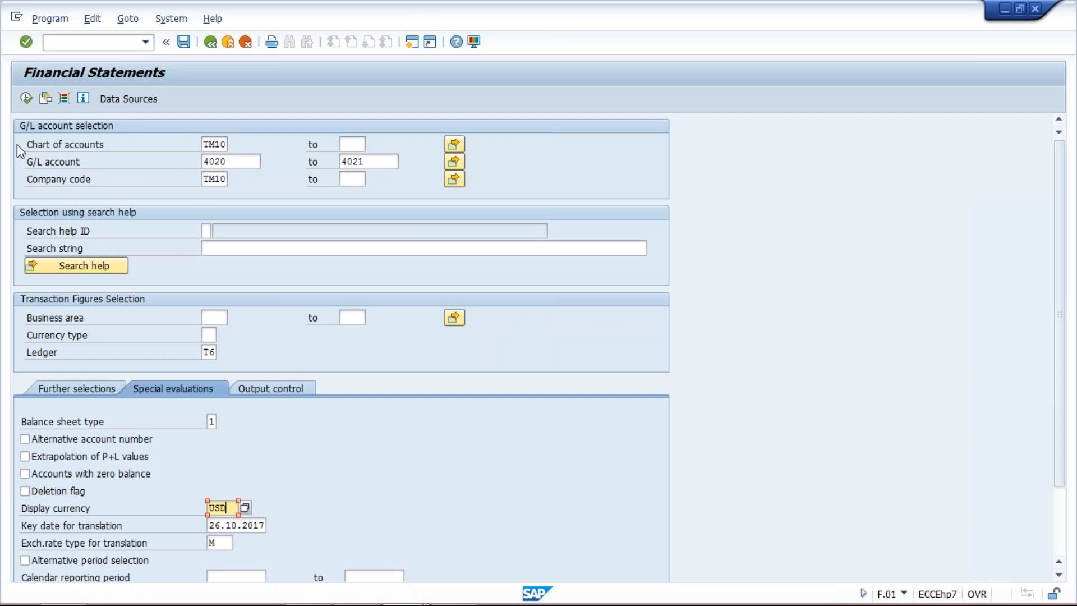
pyautogui.click(27, 99)
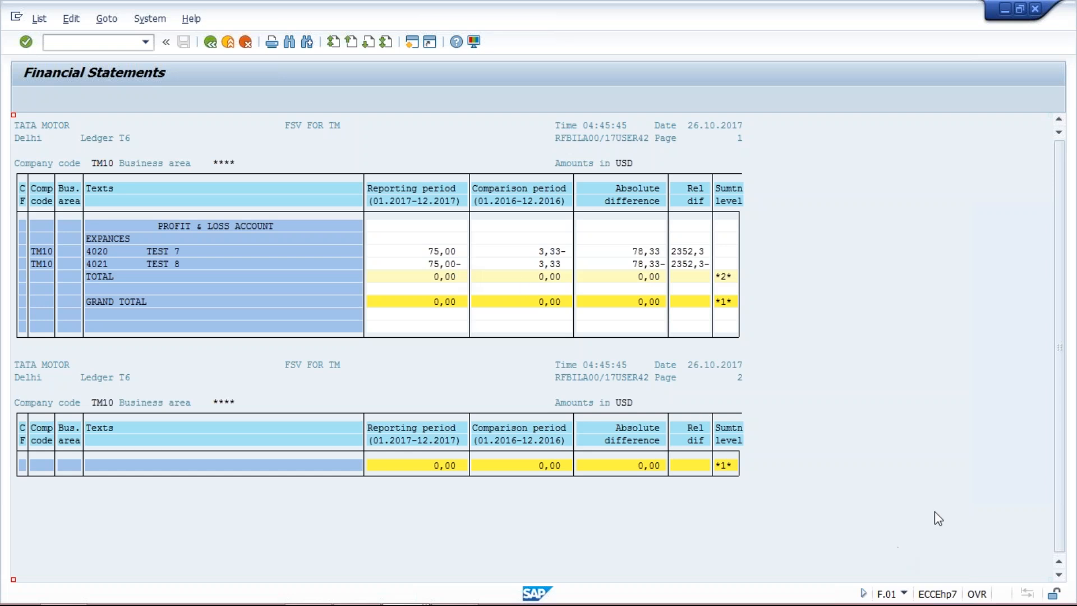
pyautogui.click(687, 533)
# Switch to the 25_New GL presentation in PowerPoint and show the Leading Vs Non Leading Ledger slide.
pyautogui.moveTo(553, 599)
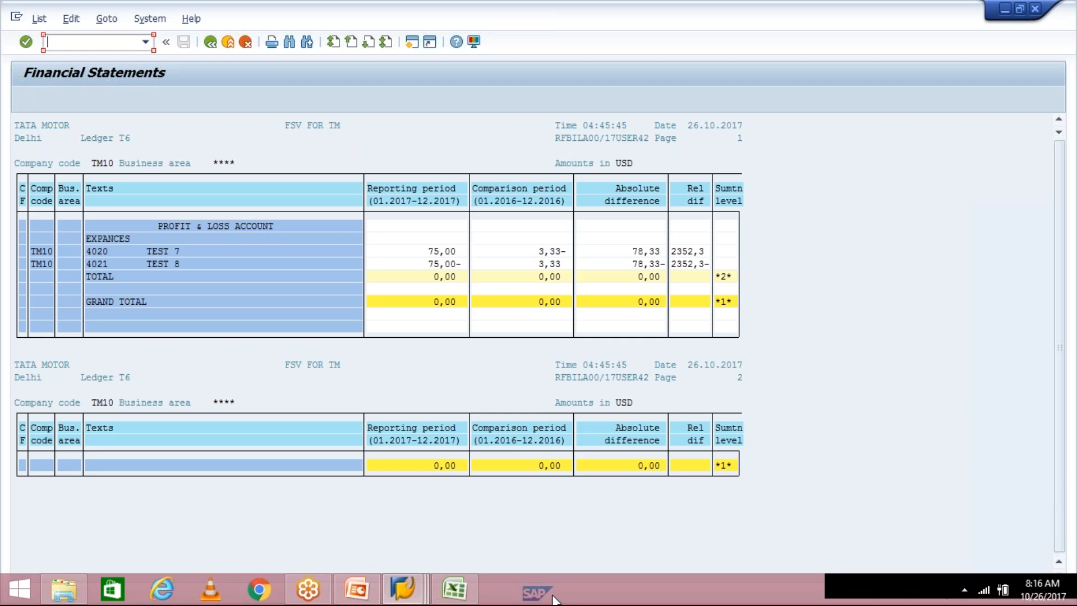
pyautogui.click(343, 600)
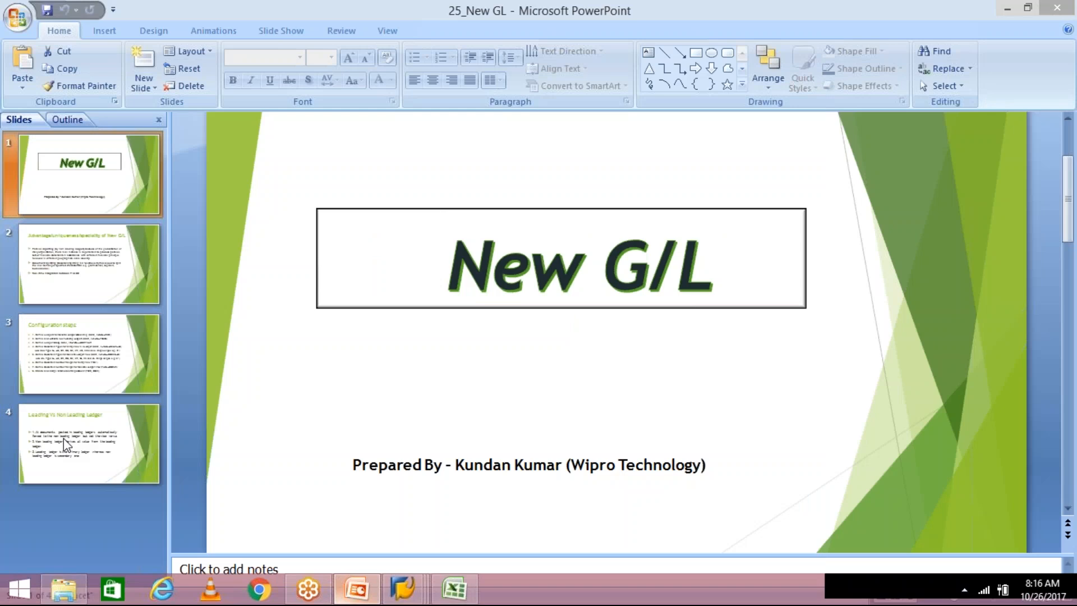
pyautogui.click(63, 440)
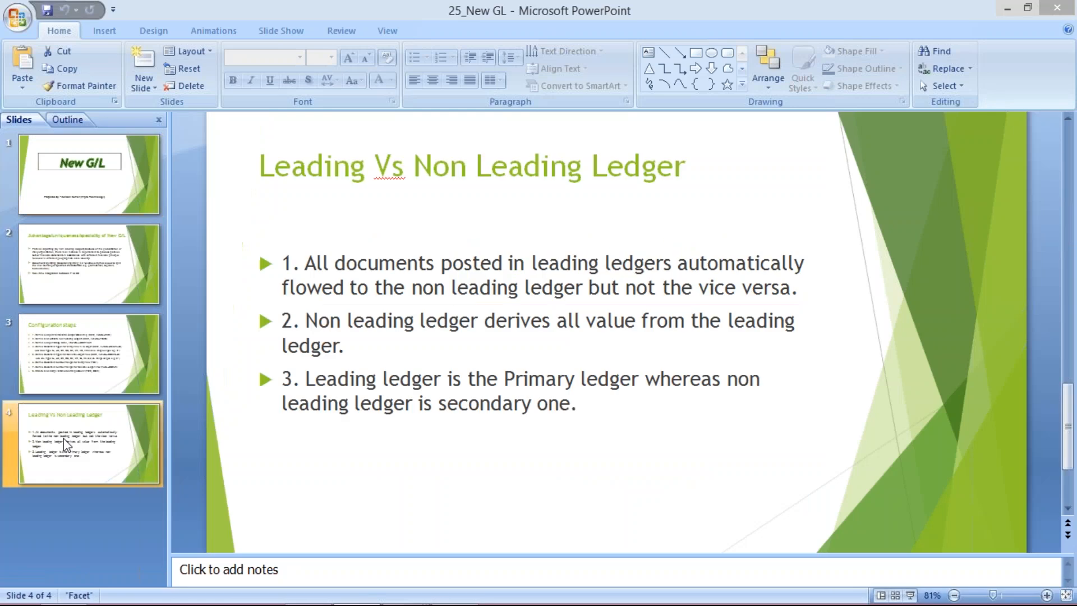